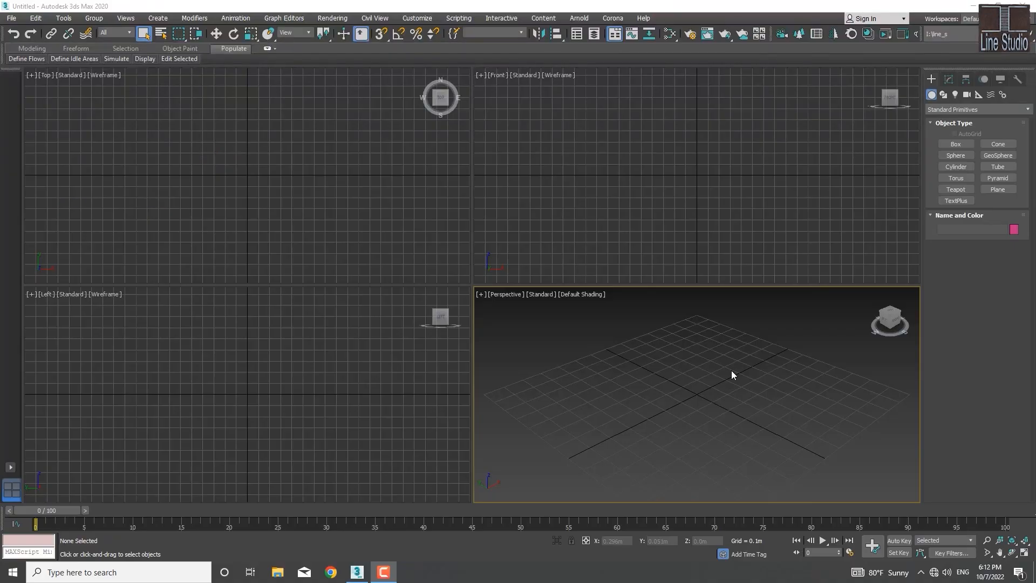
Step: Create two boxes in the Perspective view, about 0.46 × 0.32 × 0.26 m and about 0.18 × 0.2 × 0.28 m
click(955, 144)
drag(591, 375, 594, 440)
click(591, 388)
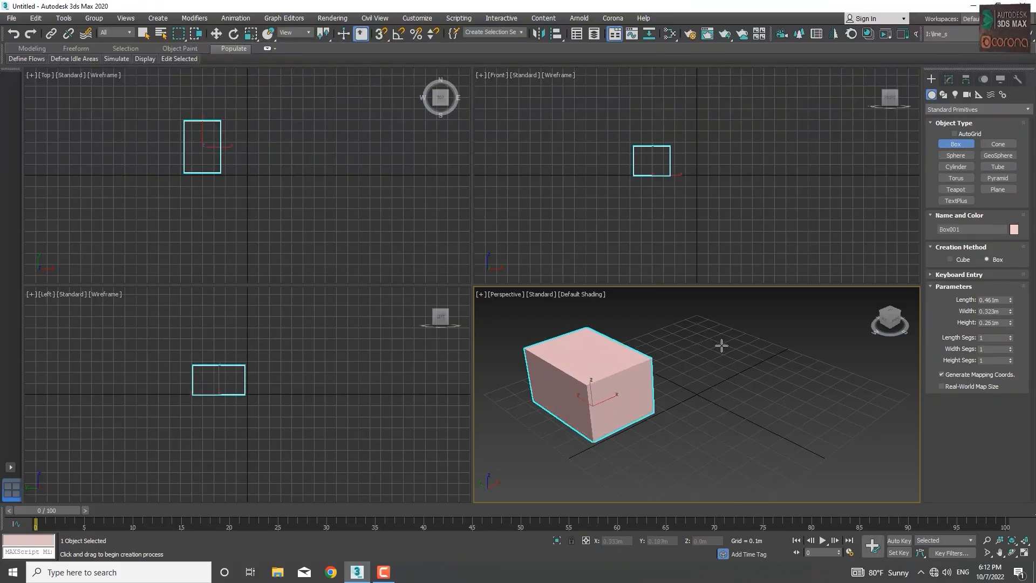
drag(729, 342, 726, 364)
click(725, 324)
click(767, 289)
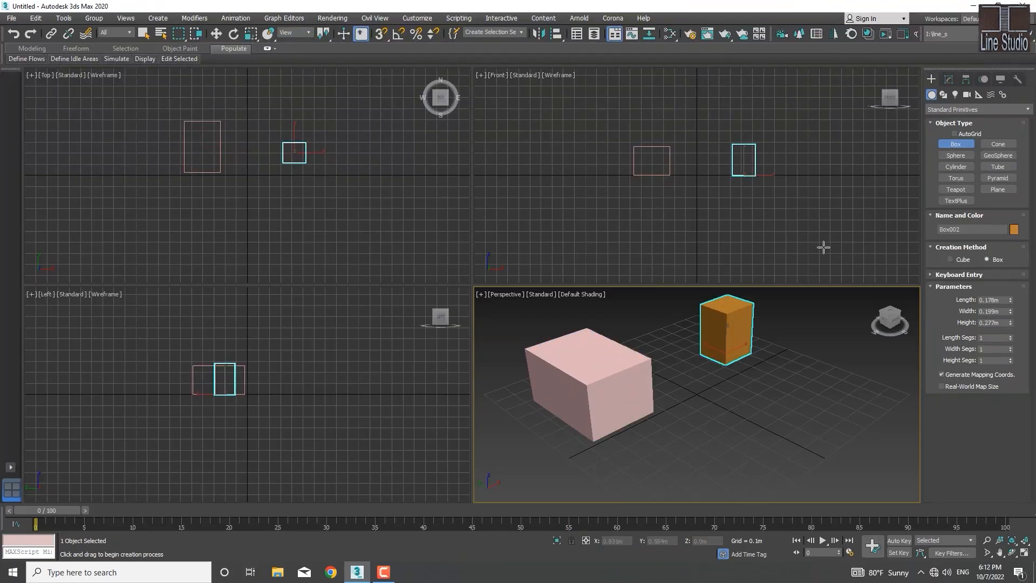
Step: Create a wide upward-flaring cone about 0.29 m high and a narrow tapering cone about 0.25 m high in front of the boxes
click(995, 143)
drag(765, 418, 765, 436)
click(764, 357)
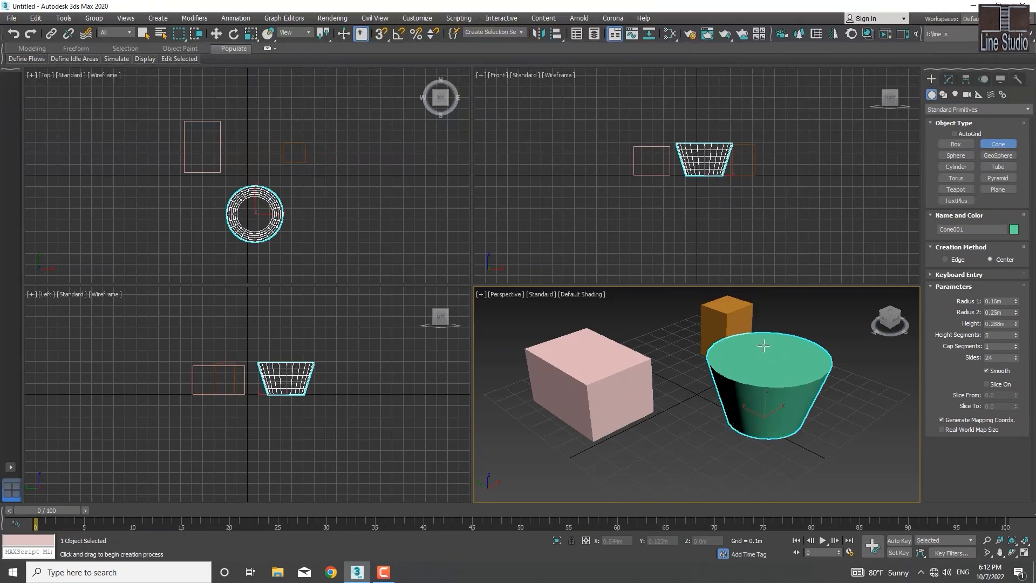
click(766, 345)
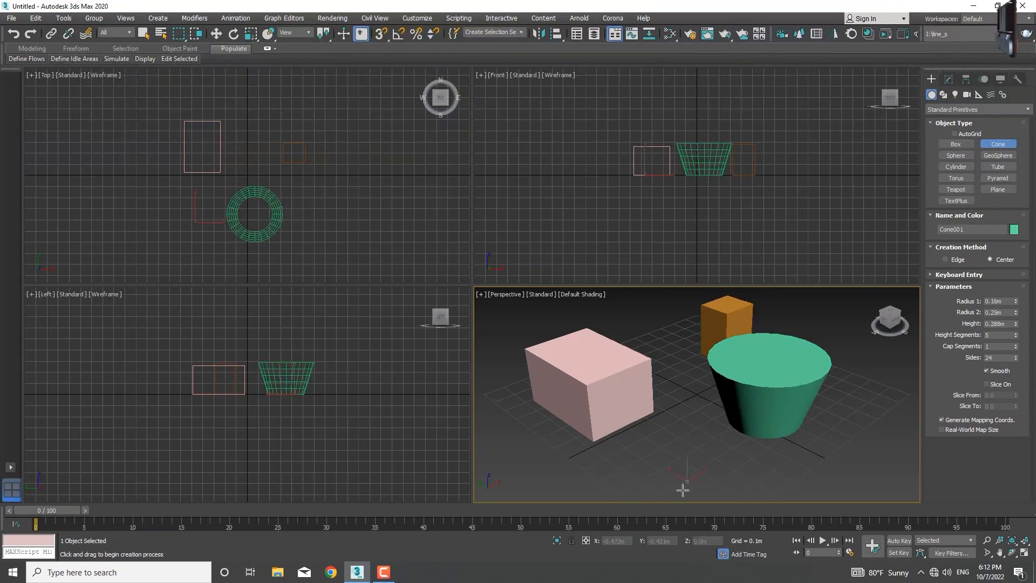
drag(685, 482, 682, 491)
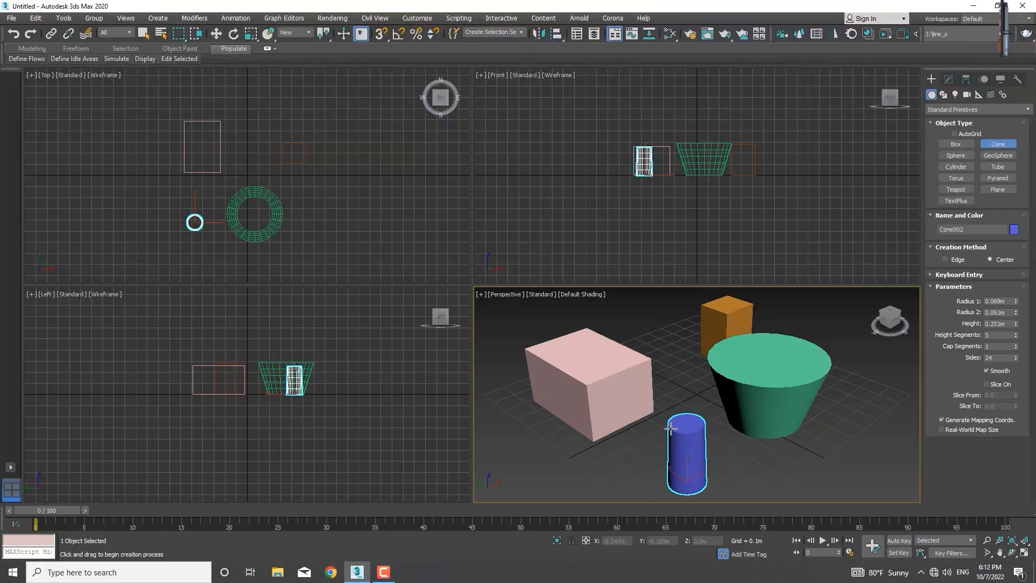
click(681, 432)
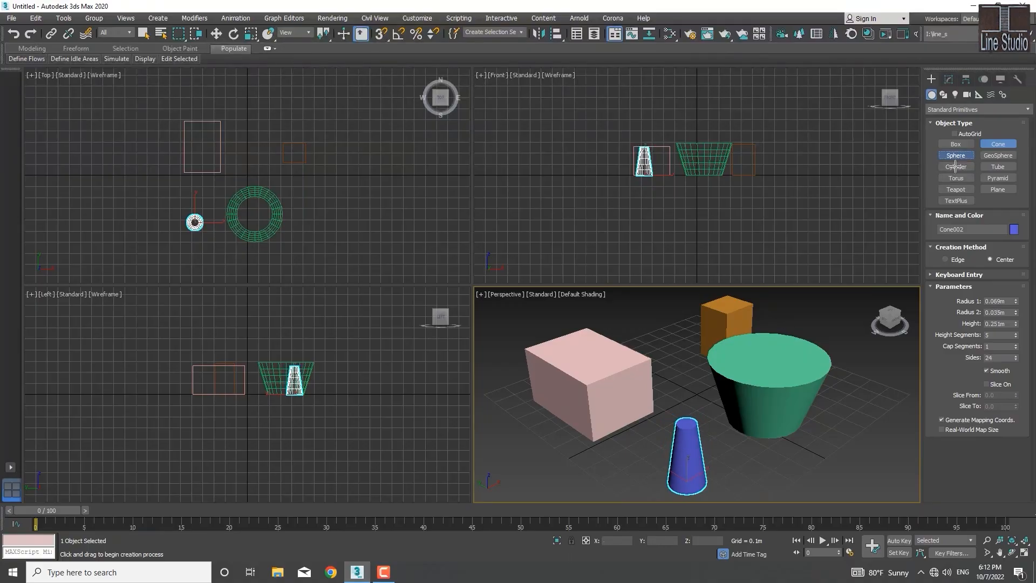
Step: Create a sphere with a radius of about 0.14 m beside the large cone and a smaller sphere in front of it
click(956, 155)
drag(873, 402, 870, 416)
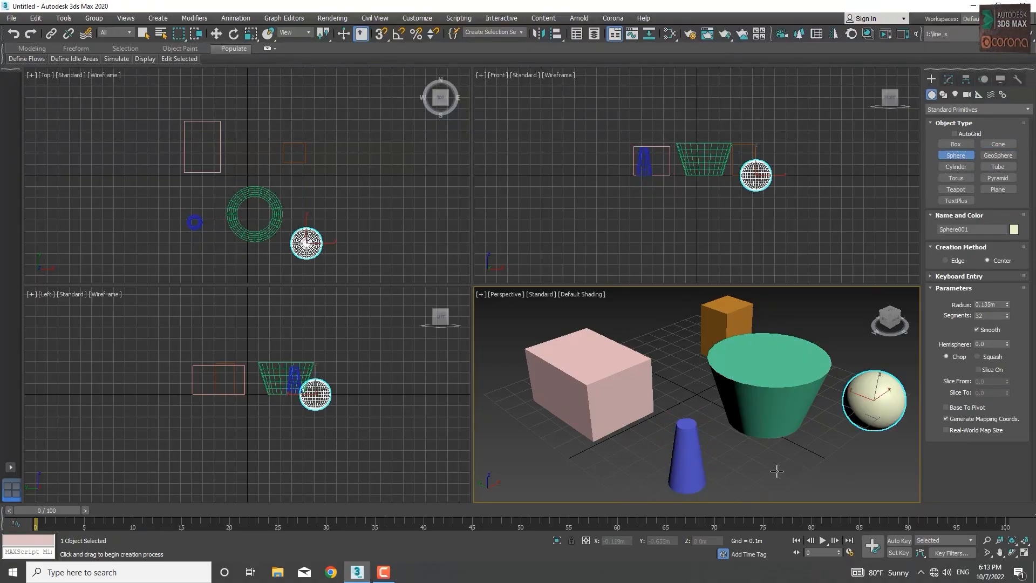
drag(775, 474, 792, 453)
right_click(792, 453)
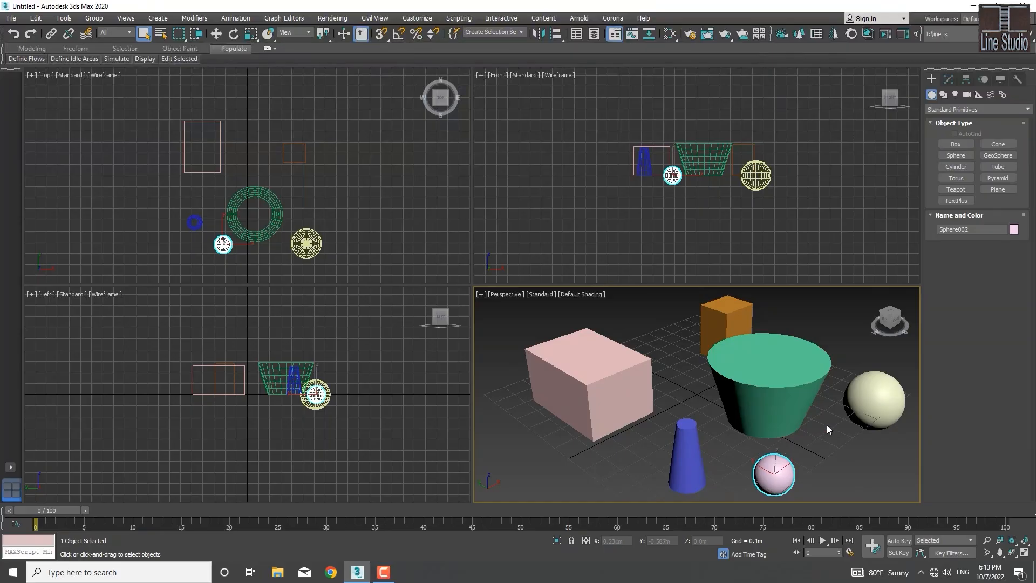
middle_drag(798, 419, 773, 413)
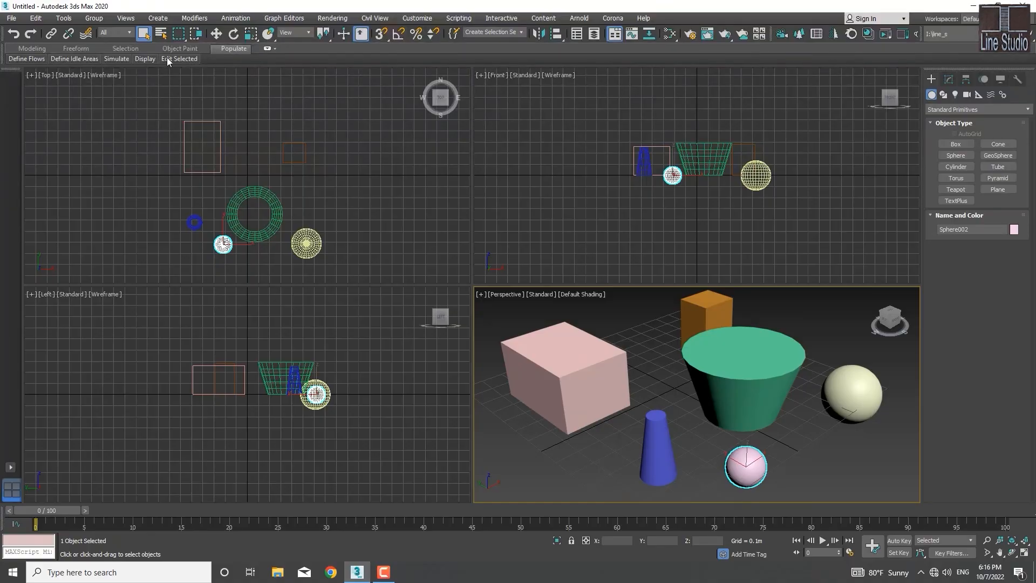
Step: Open the Layer Explorer to view the scene objects on the default layer, and close it again
click(63, 19)
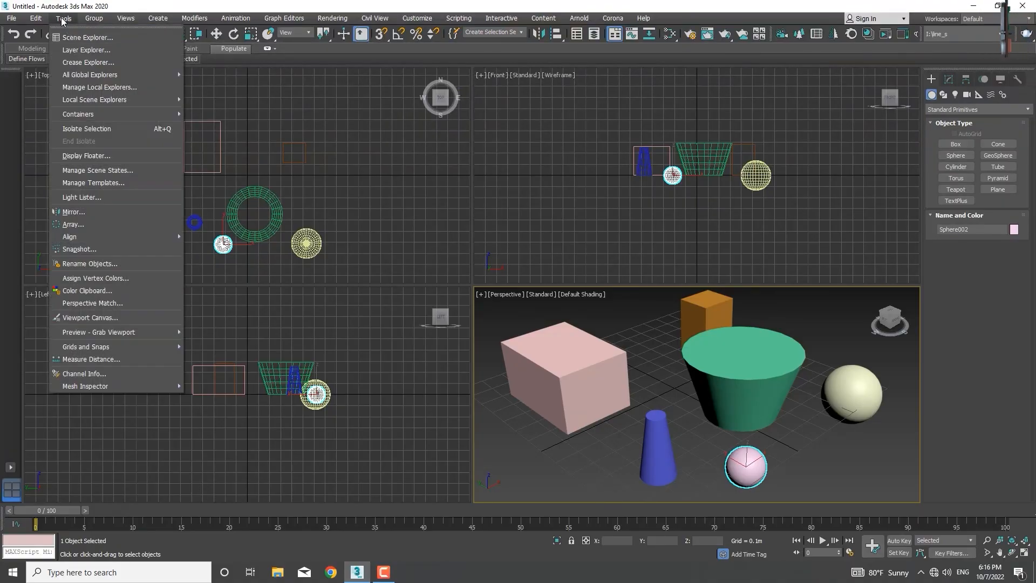
click(80, 50)
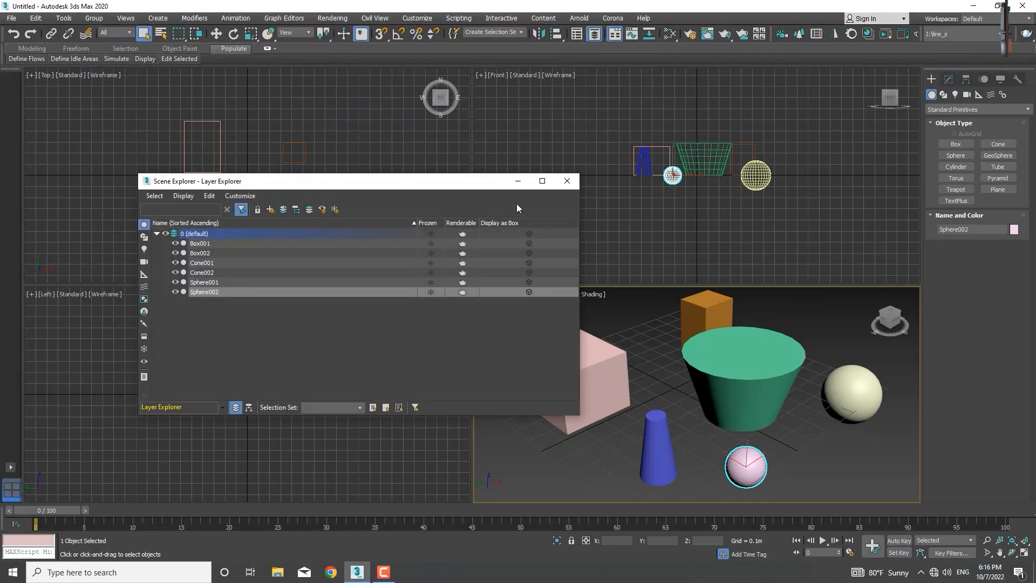
drag(343, 181, 396, 149)
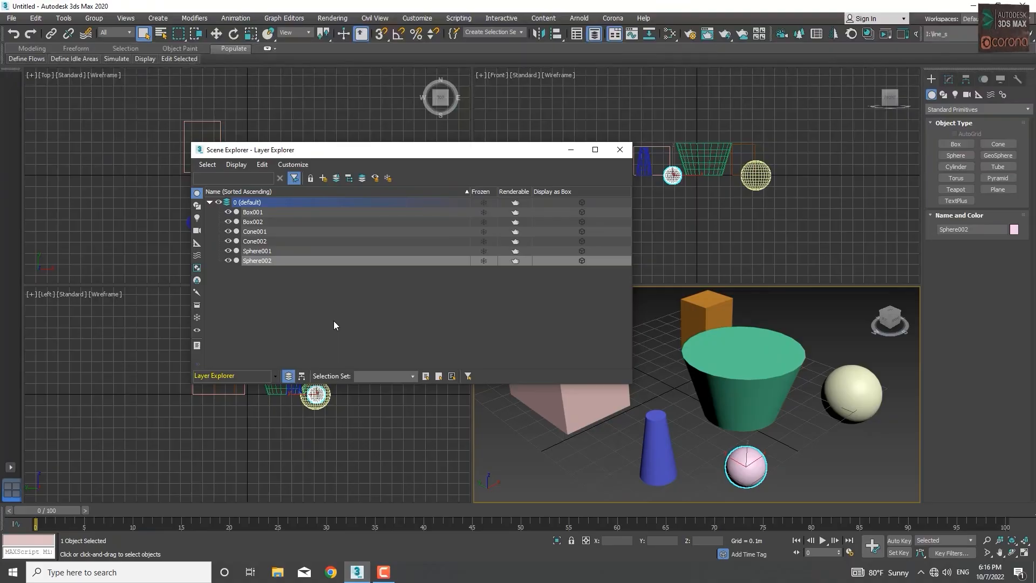
click(620, 150)
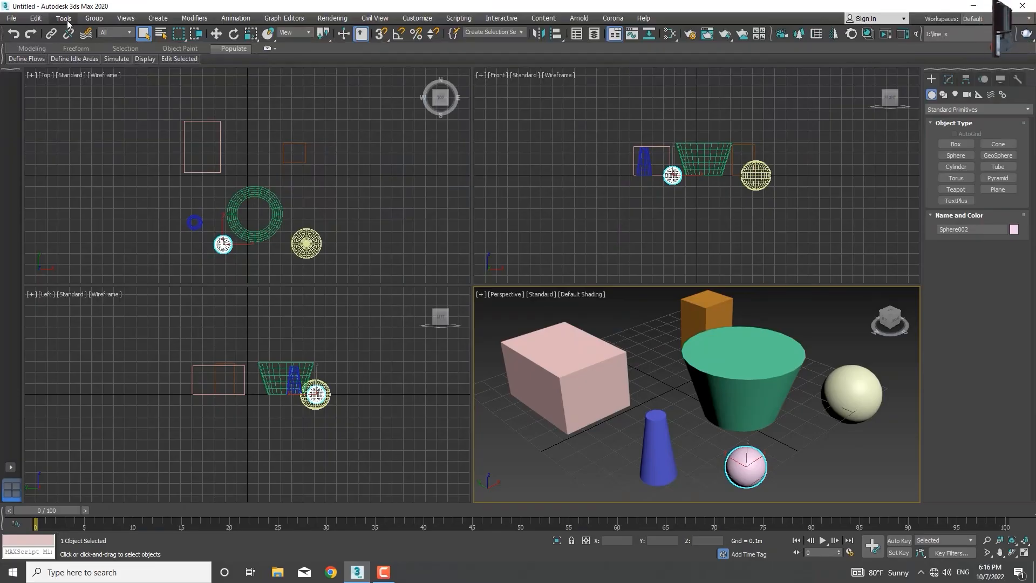
Step: Display the Layers toolbar
right_click(689, 18)
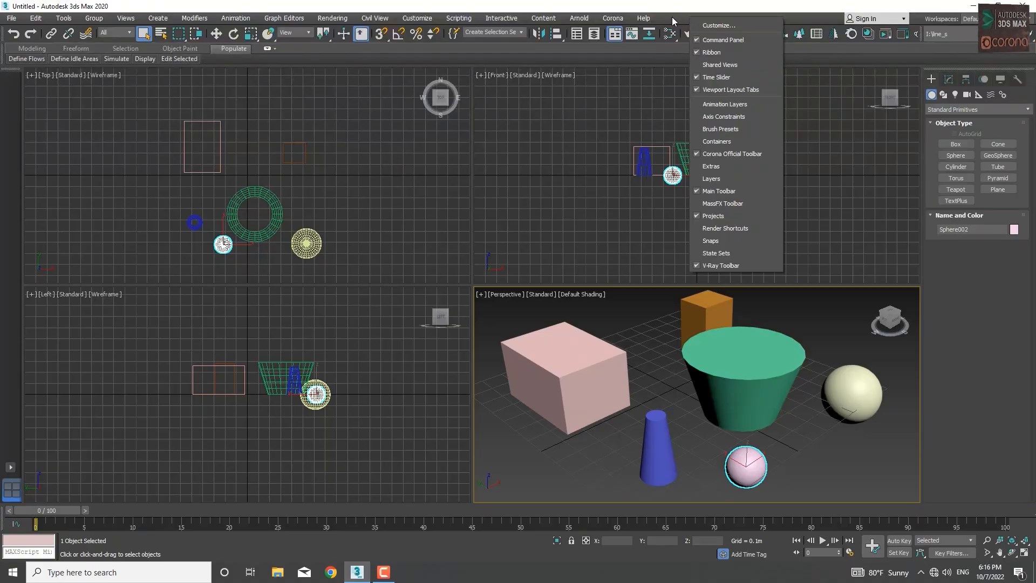
right_click(671, 17)
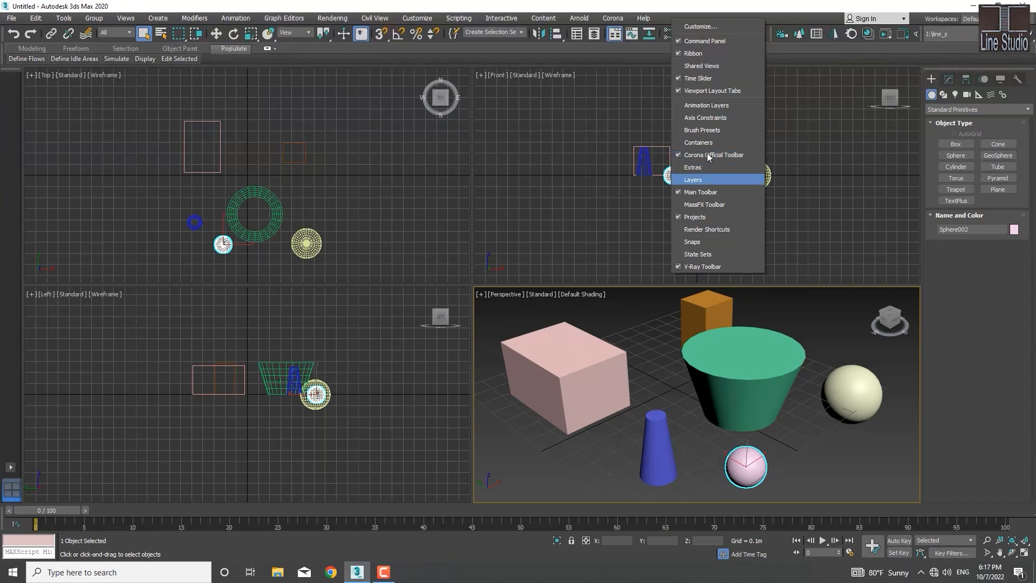
click(679, 183)
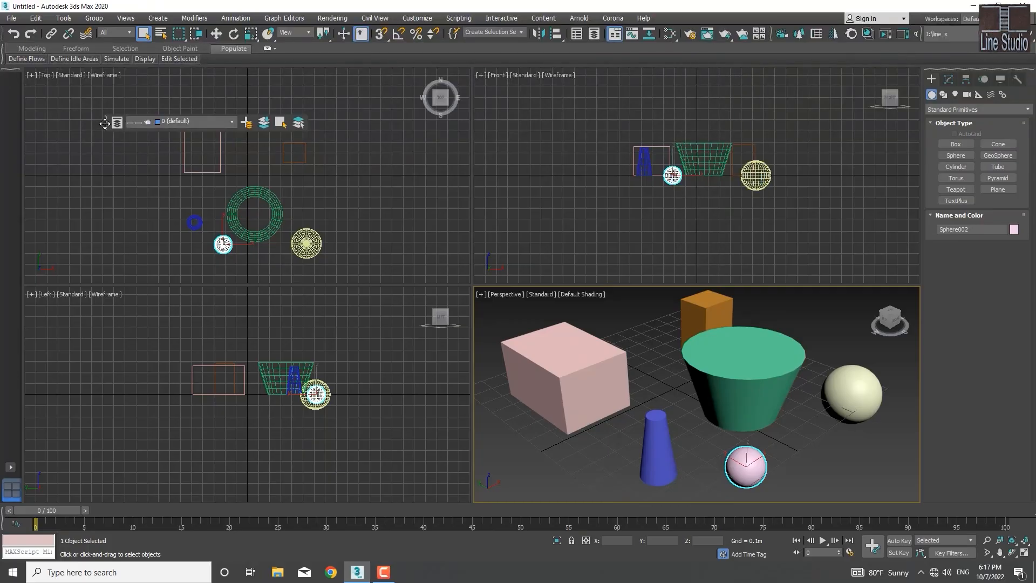
Step: Dock the Layers toolbar below the timeline, and pull it back out to float over the Top and Front viewports
drag(104, 123, 19, 525)
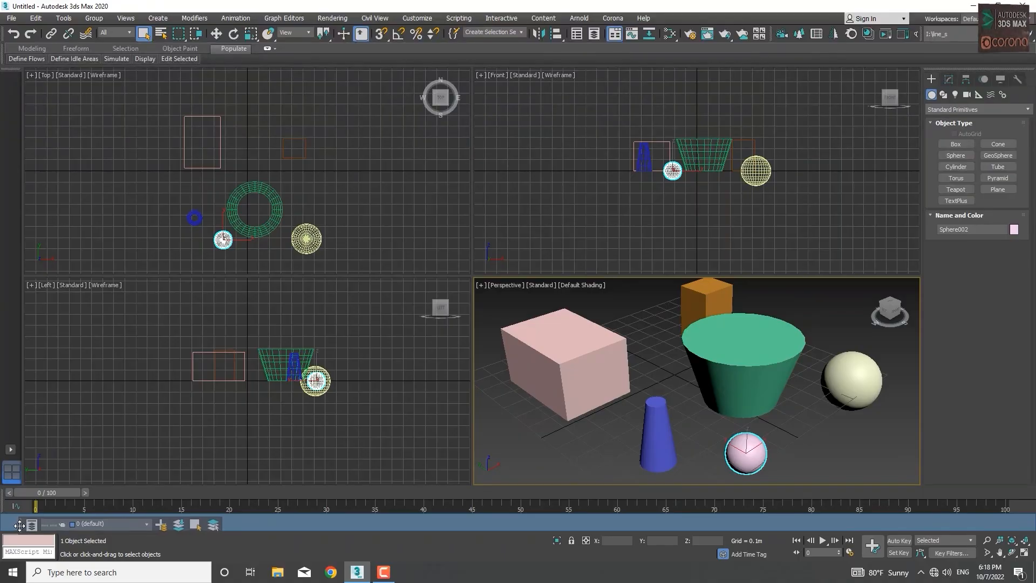
drag(19, 525, 24, 522)
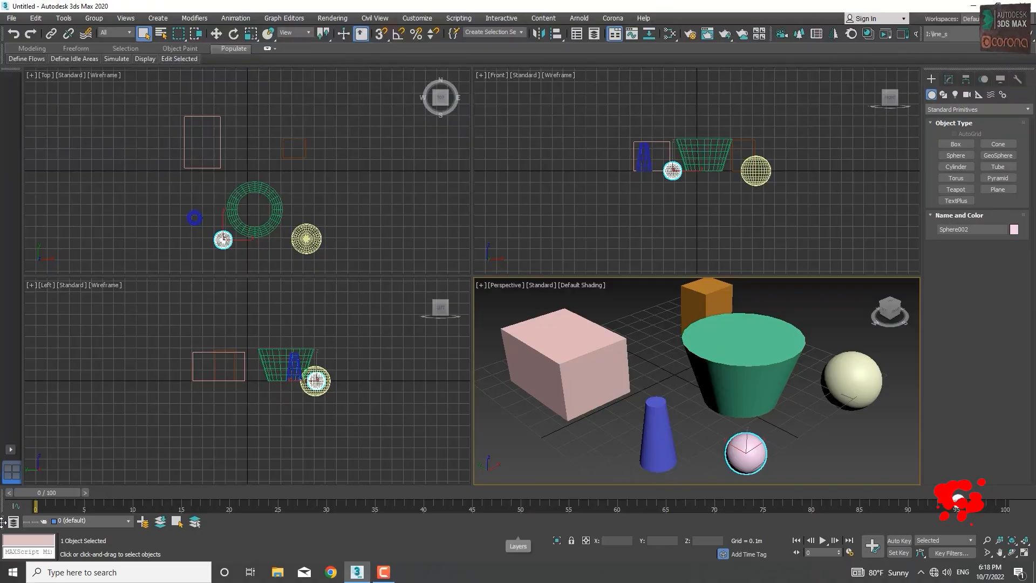
drag(2, 522, 402, 141)
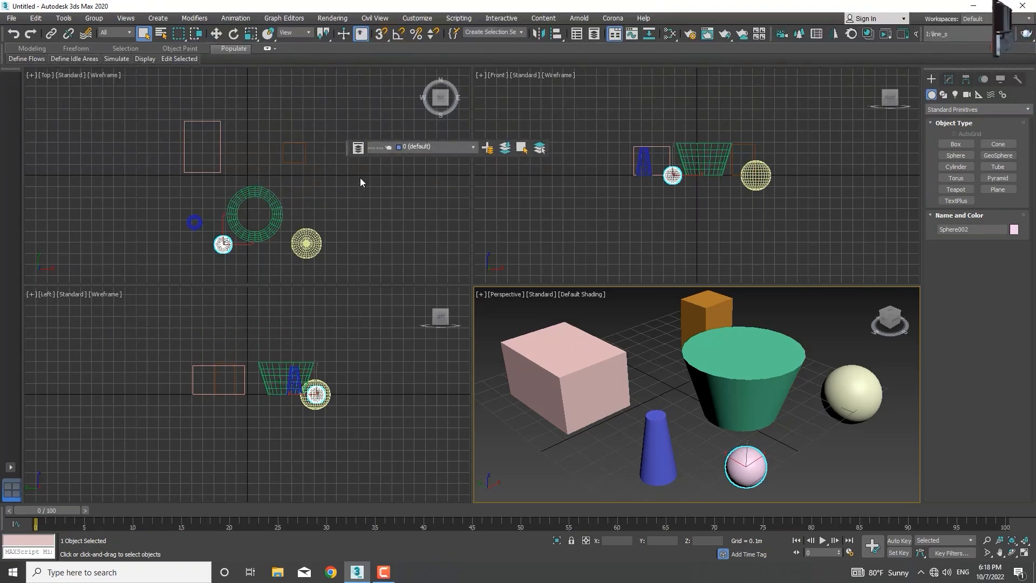
Step: Check the Layer Explorer from the floating Layers toolbar, close it, and view the toolbar's list of available layers
click(358, 149)
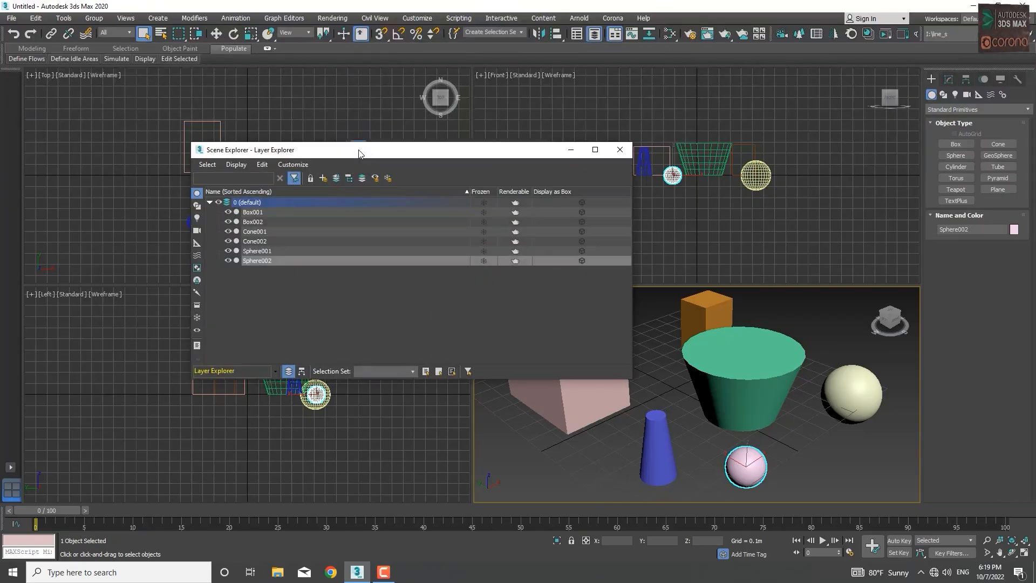
drag(399, 151, 417, 190)
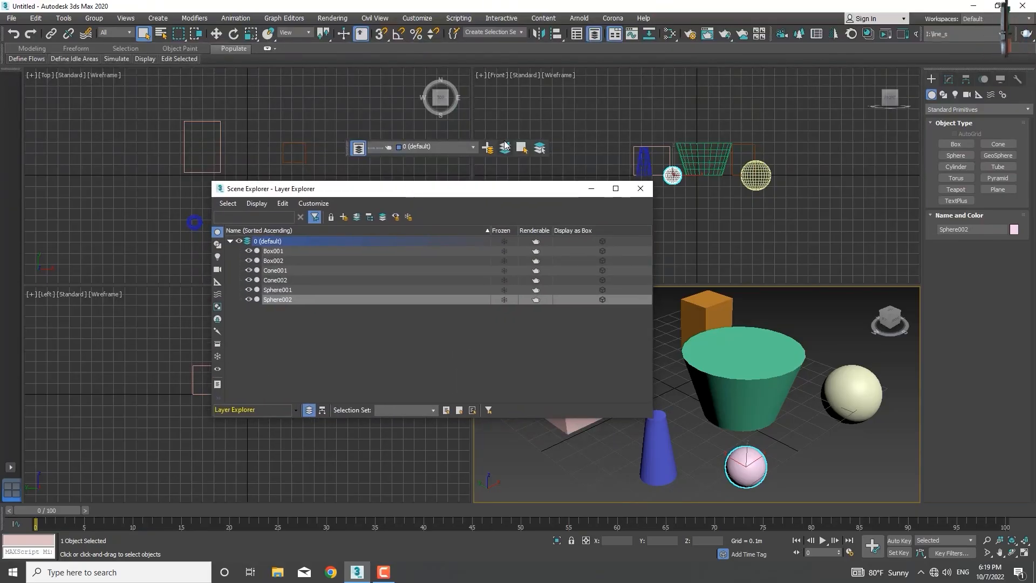
click(640, 188)
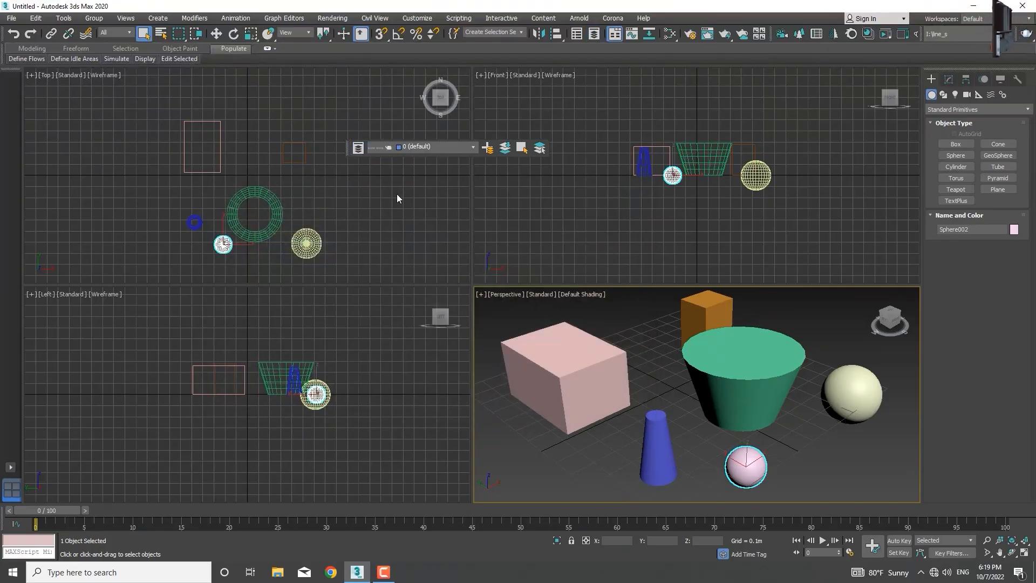
click(473, 147)
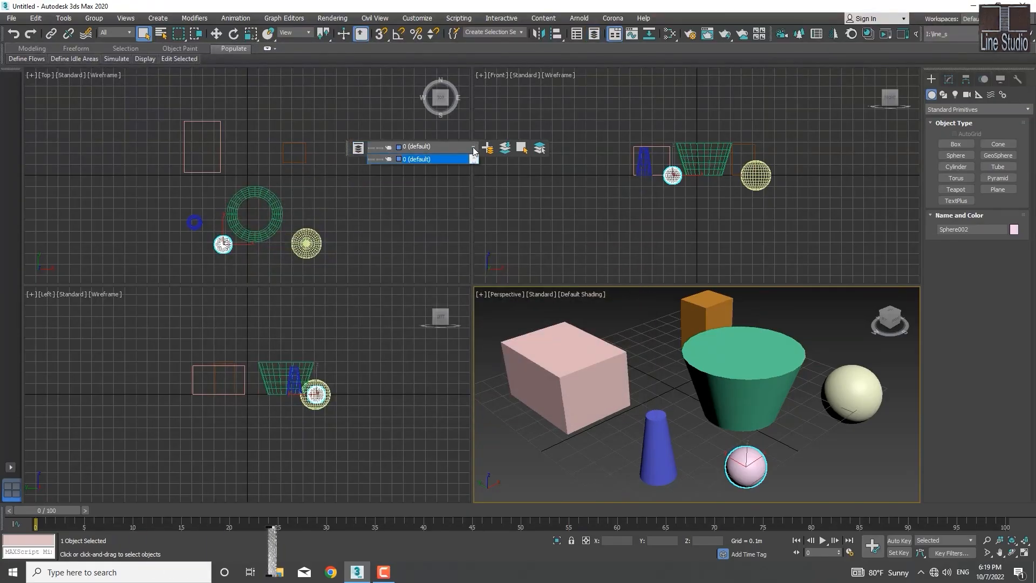
click(473, 150)
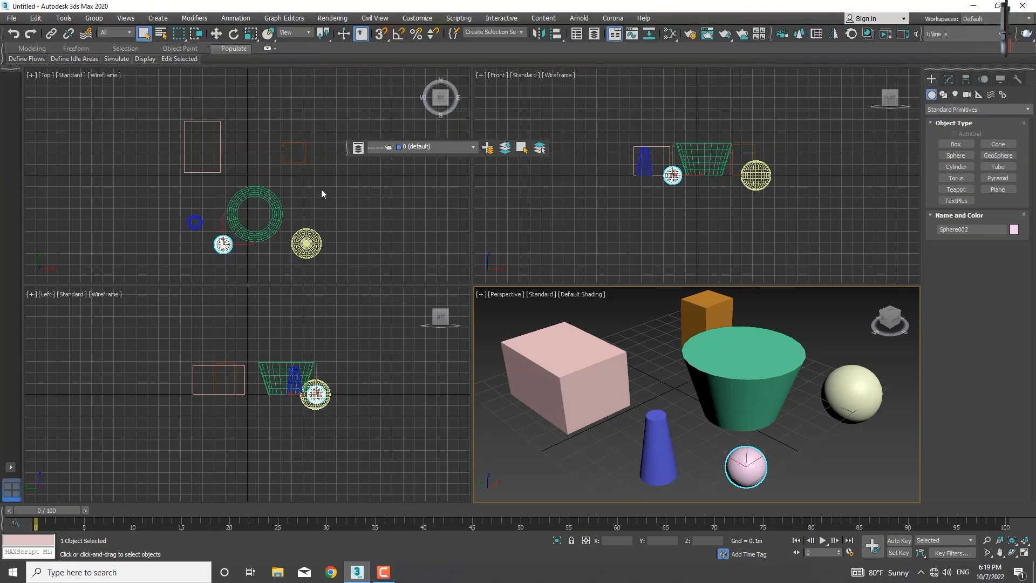
Step: Reopen the Layer Explorer and collapse the object list of the 0 (default) layer
click(357, 149)
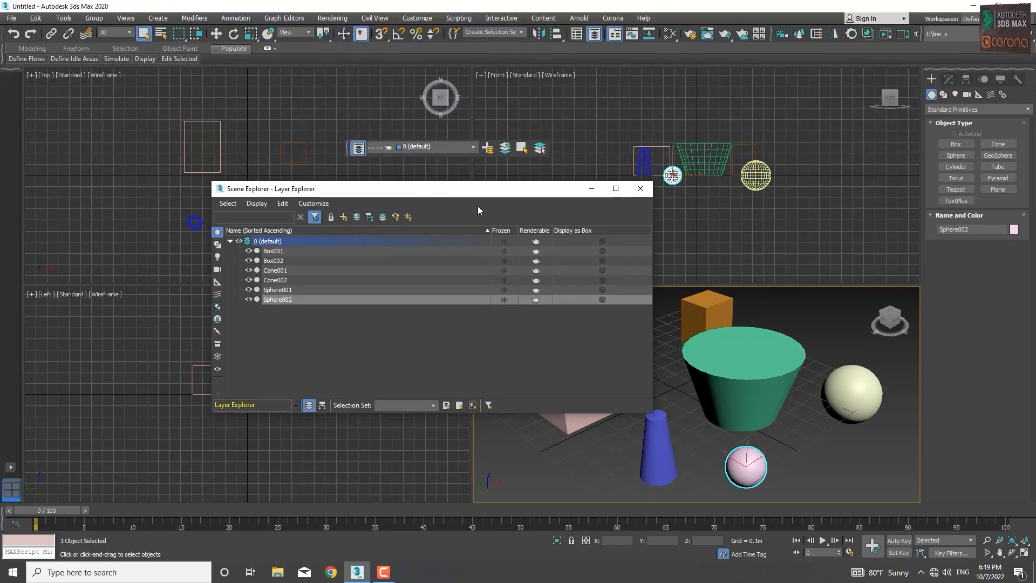
click(231, 242)
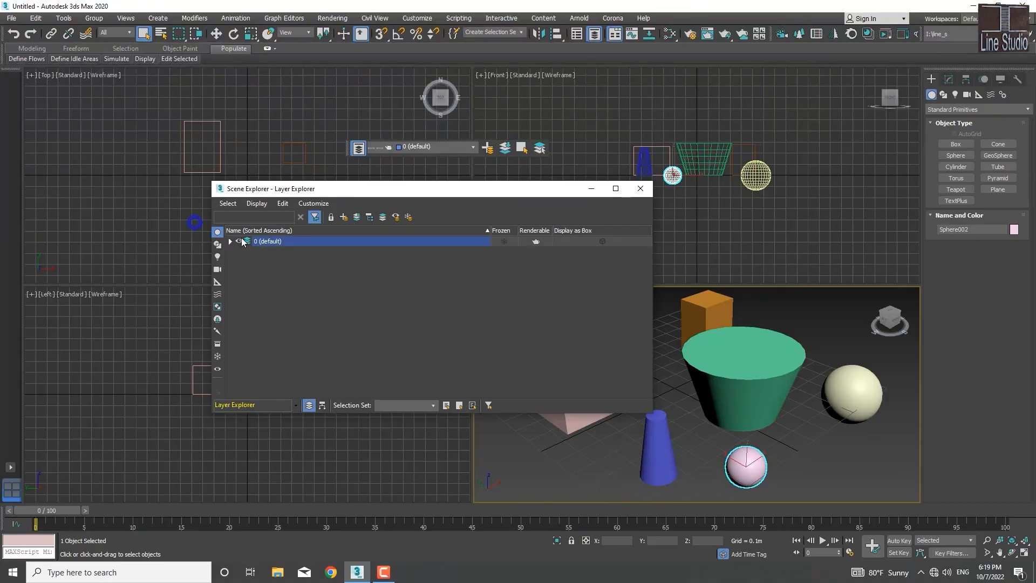
click(231, 241)
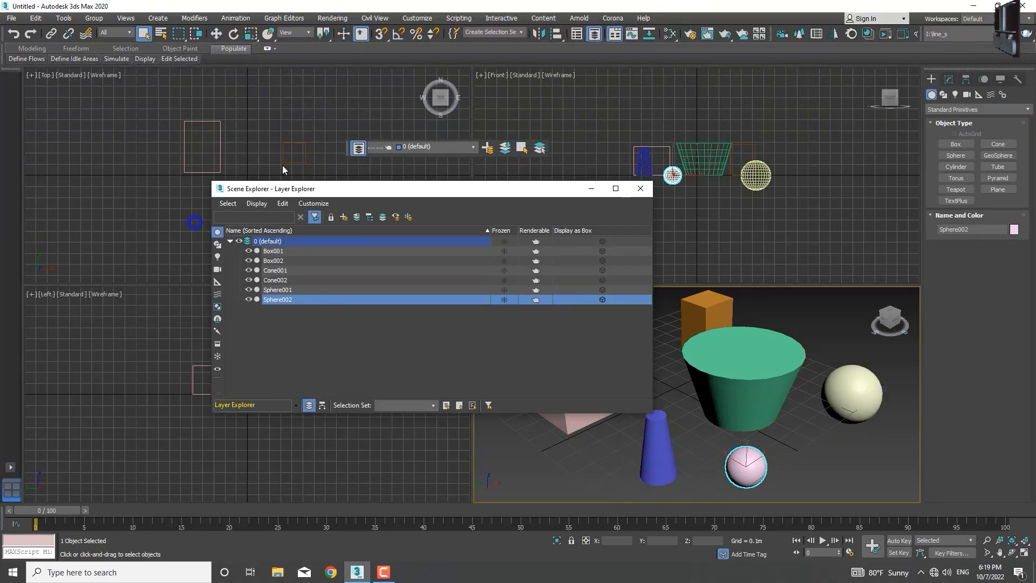
click(231, 242)
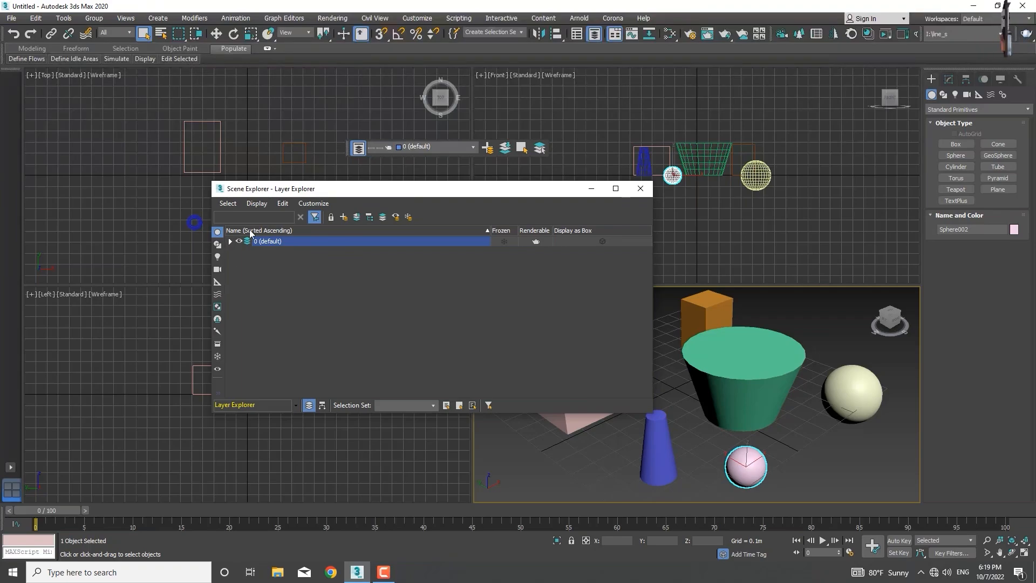
Step: Clear the object selection and create a new layer named Box
click(313, 263)
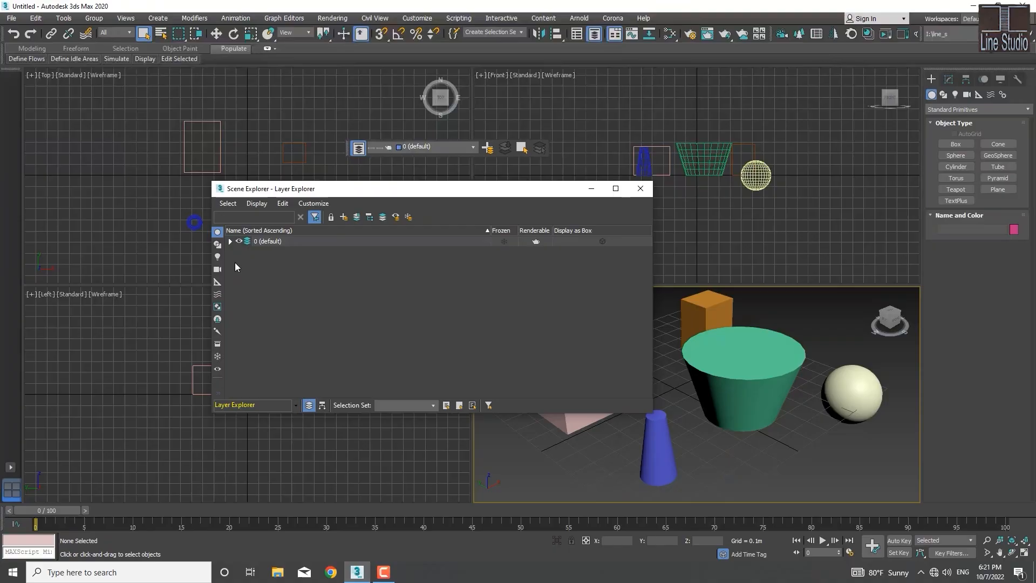
click(344, 217)
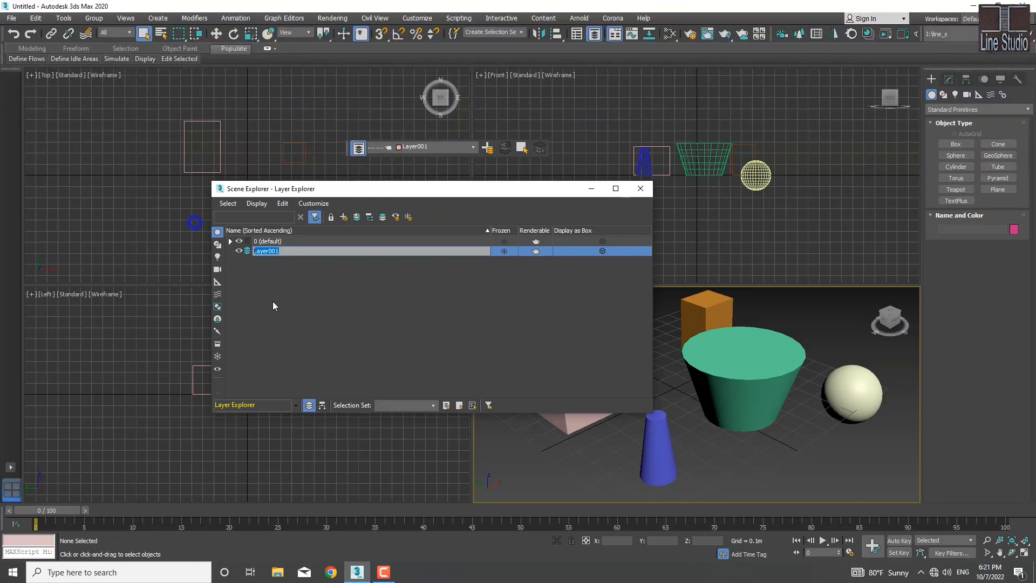
text(Box)
click(271, 302)
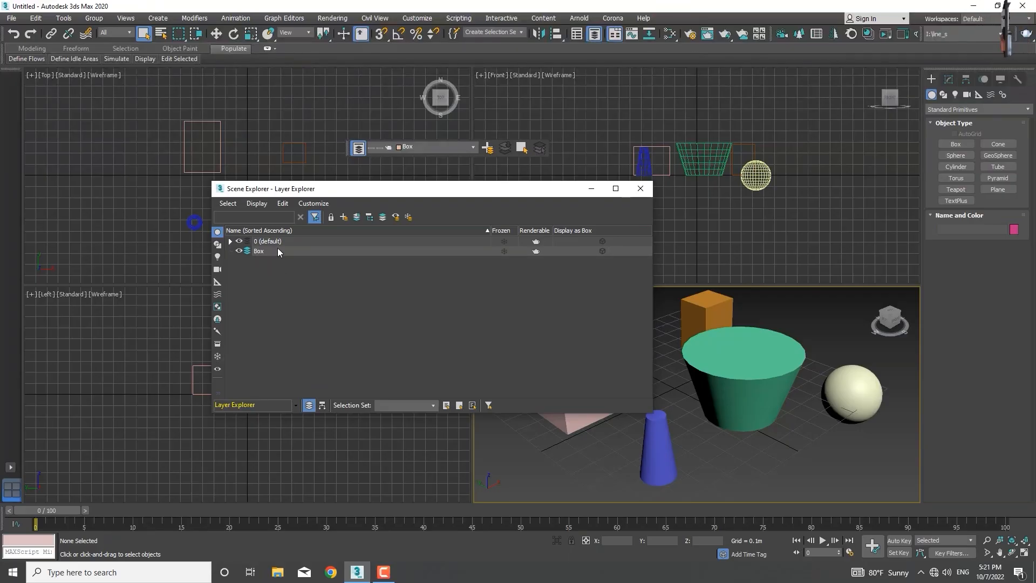
Step: Review the objects on the default layer and create a new layer nested under the Box layer
click(229, 241)
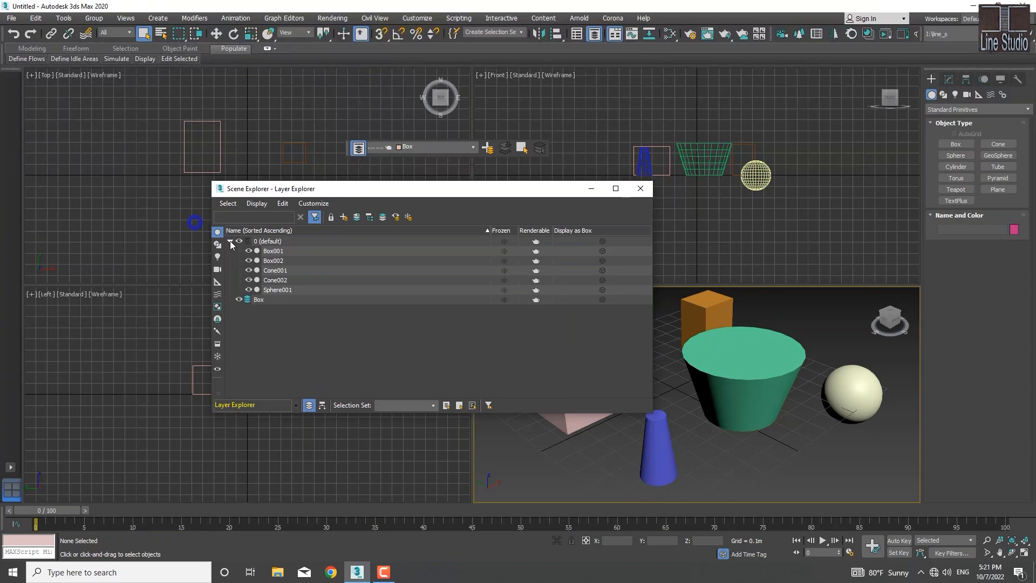
click(230, 241)
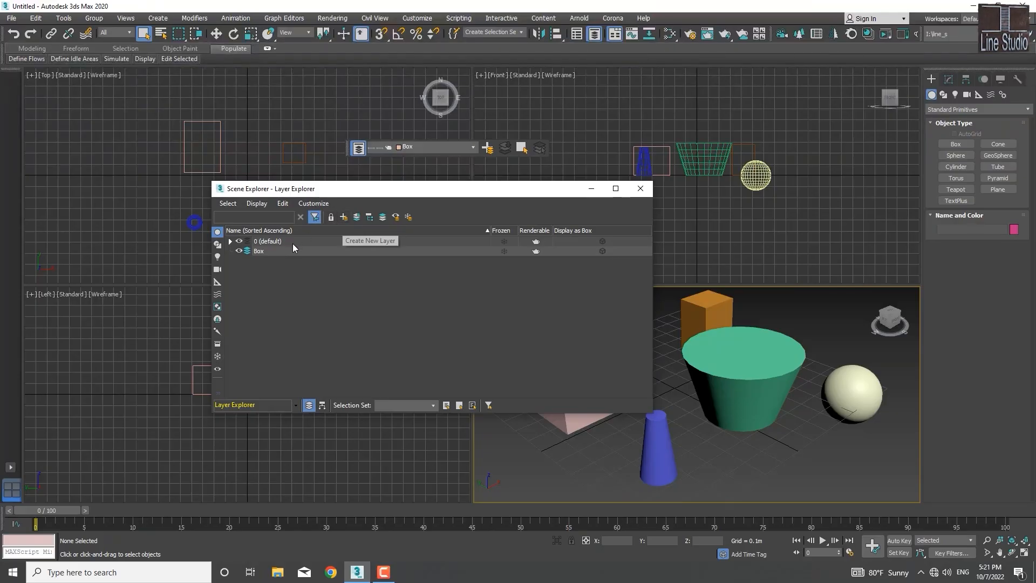
click(269, 250)
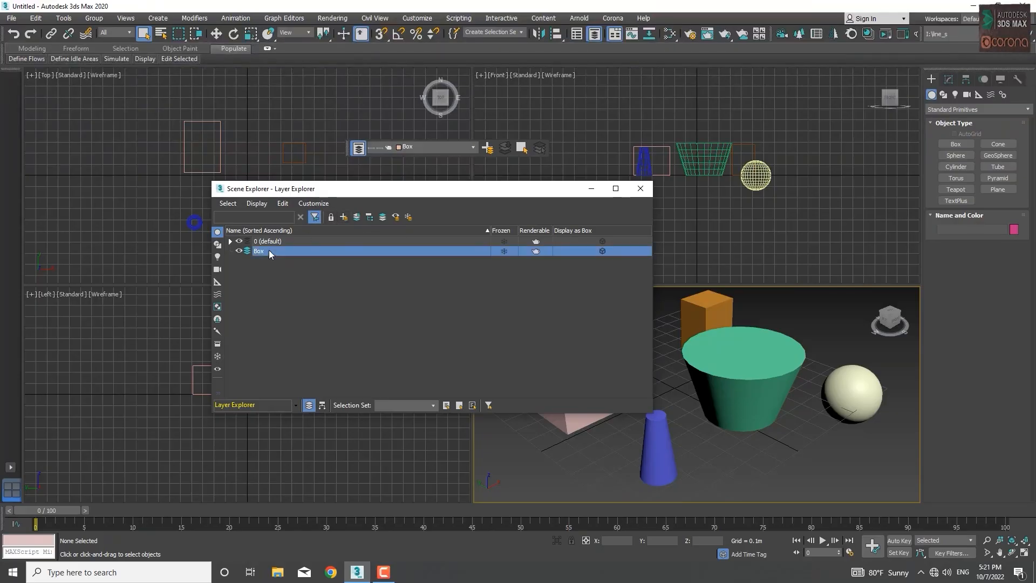
click(344, 217)
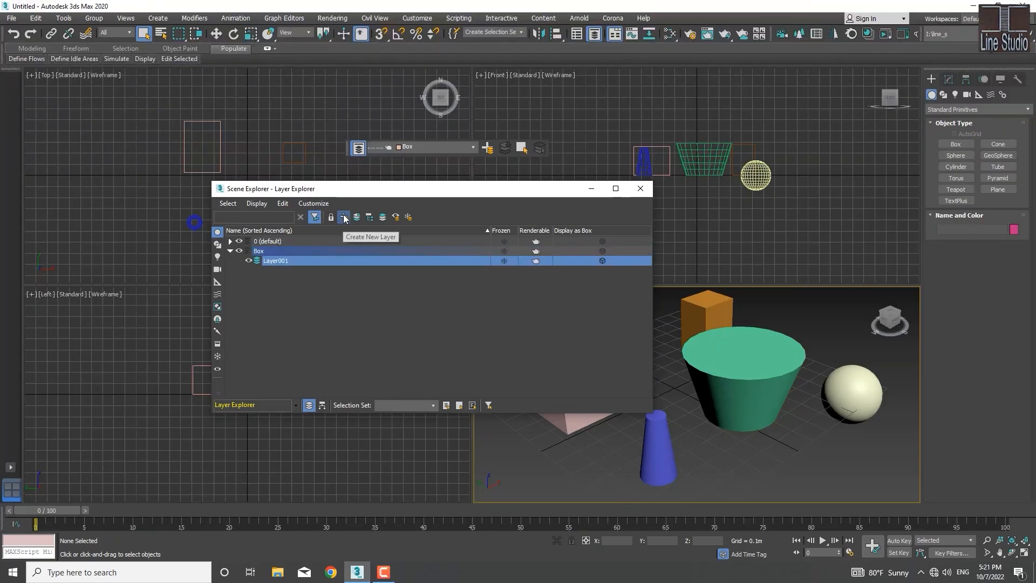
Step: Delete the layer nested under the Box layer
click(230, 251)
click(230, 251)
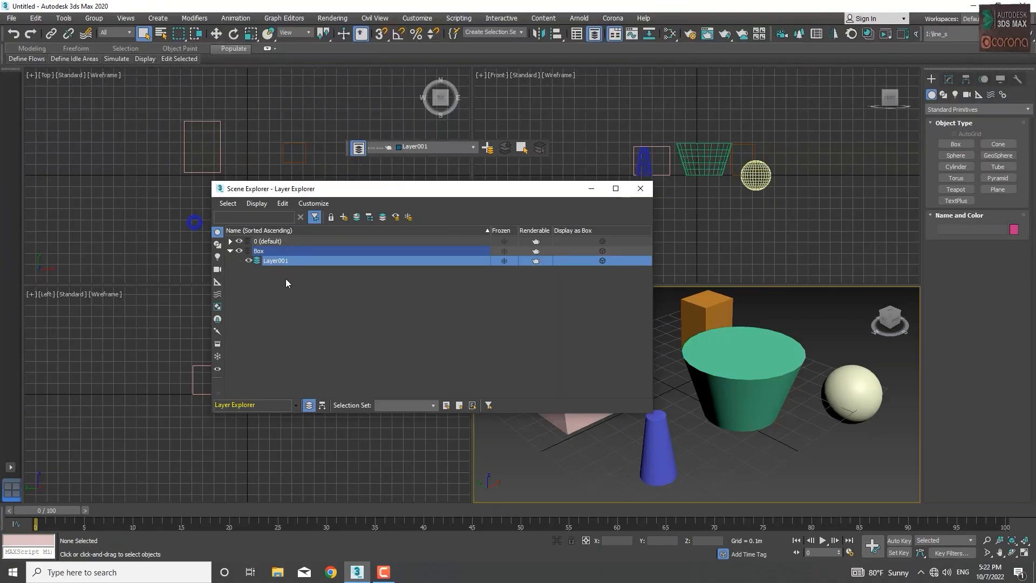
right_click(282, 260)
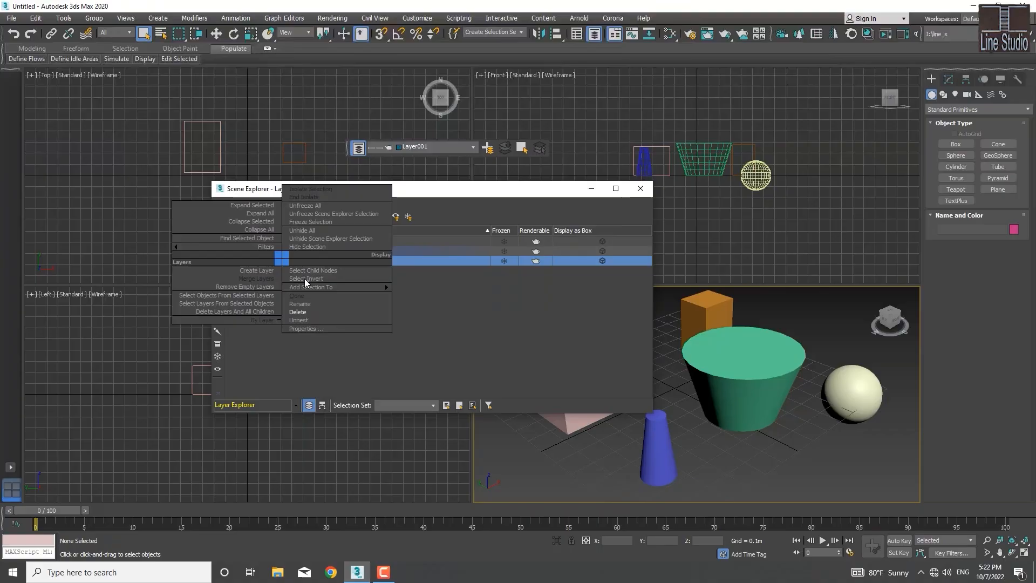
click(298, 312)
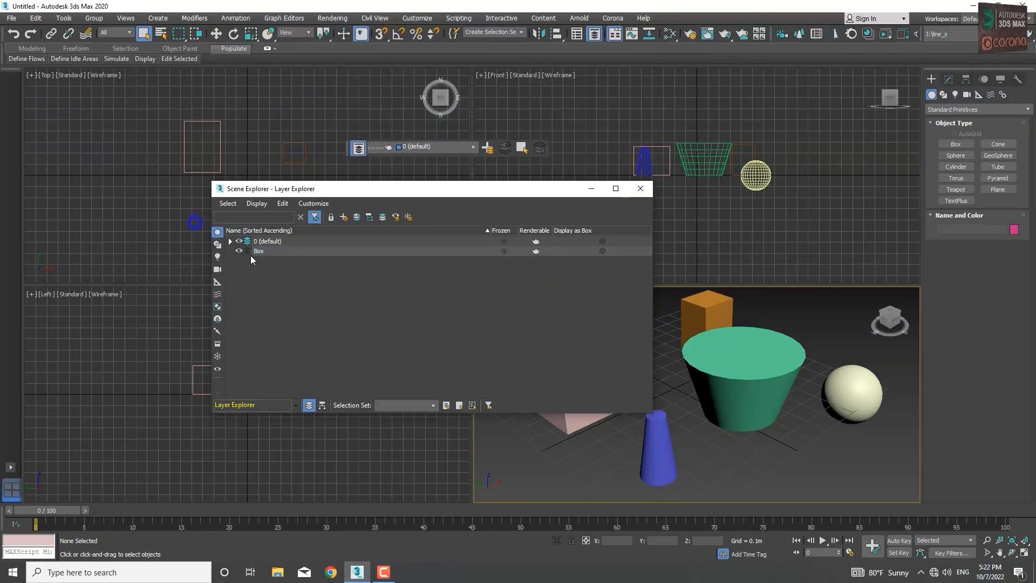
Step: Create a new top-level layer named Cone
click(344, 217)
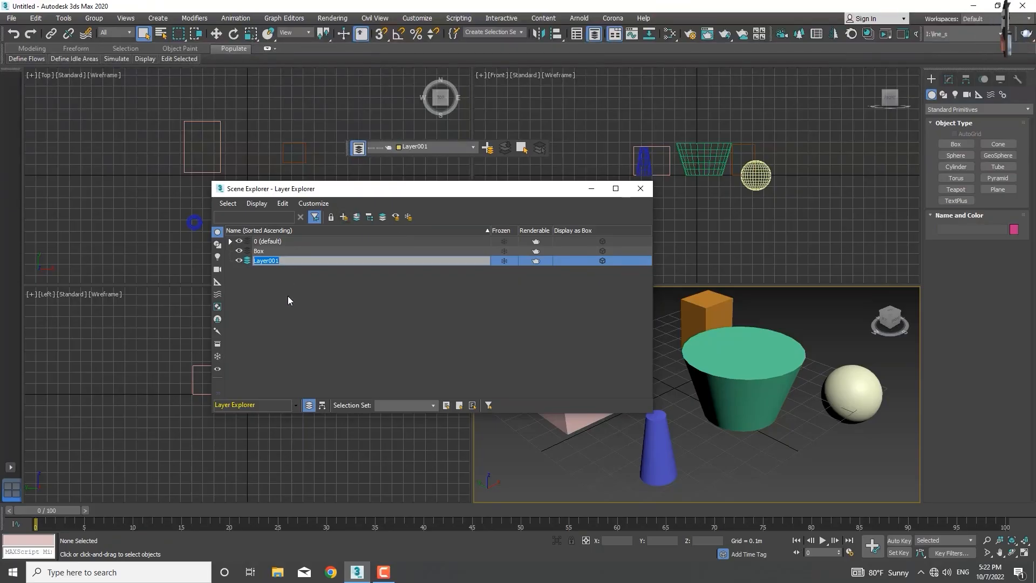
text(Con)
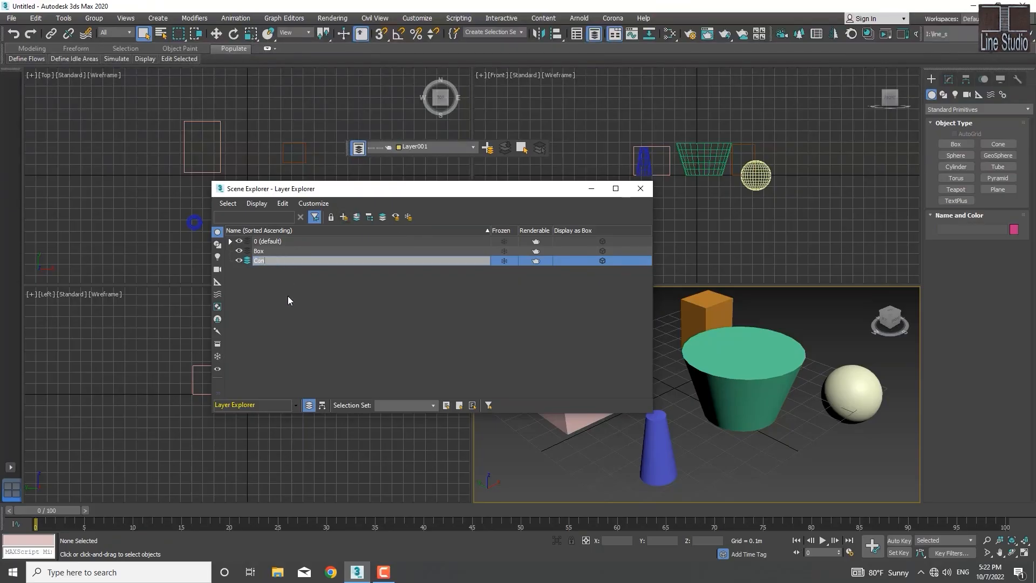
text(e)
key(Return)
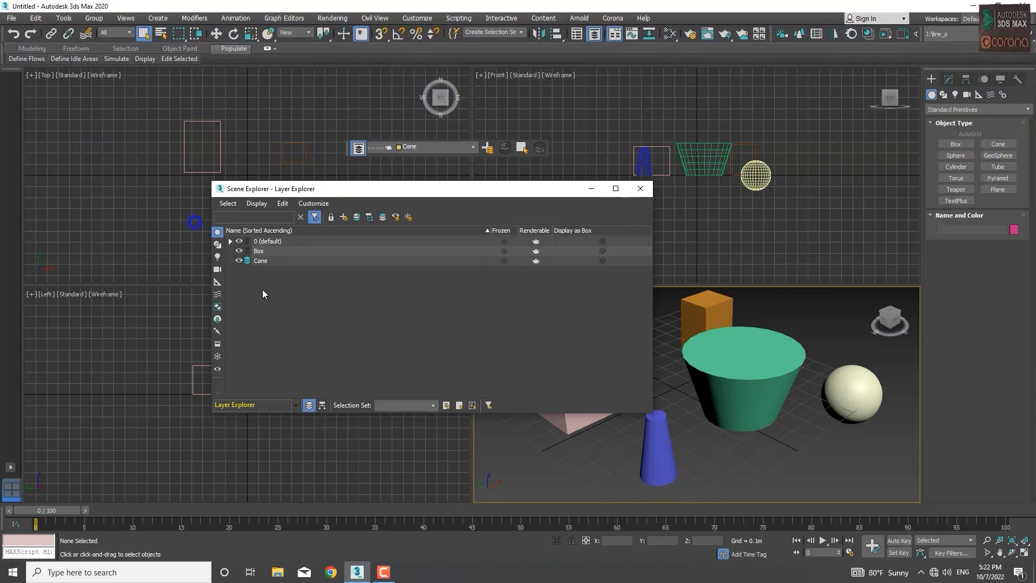
right_click(261, 290)
click(389, 295)
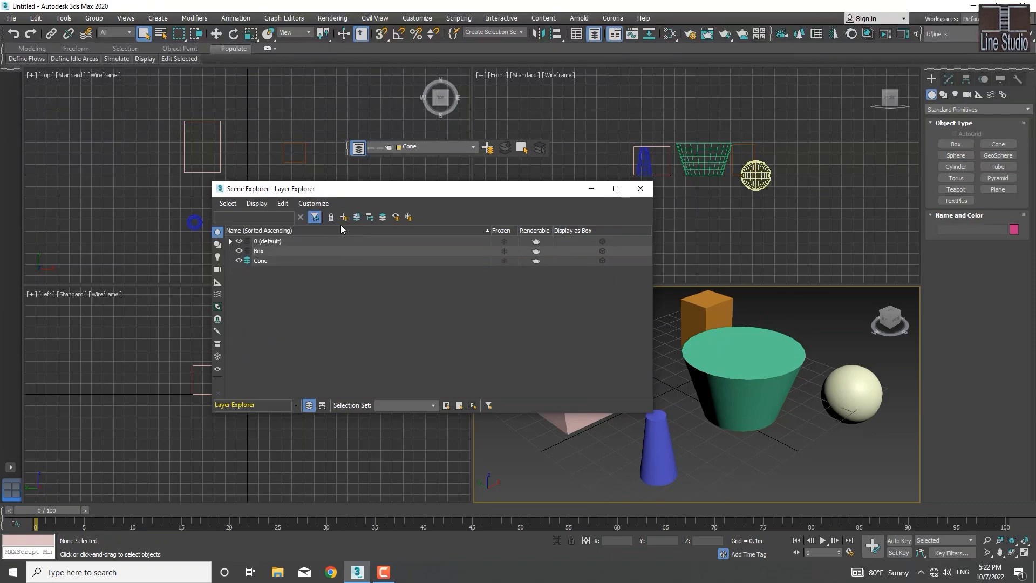
Step: Create another top-level layer named Sphere
click(345, 217)
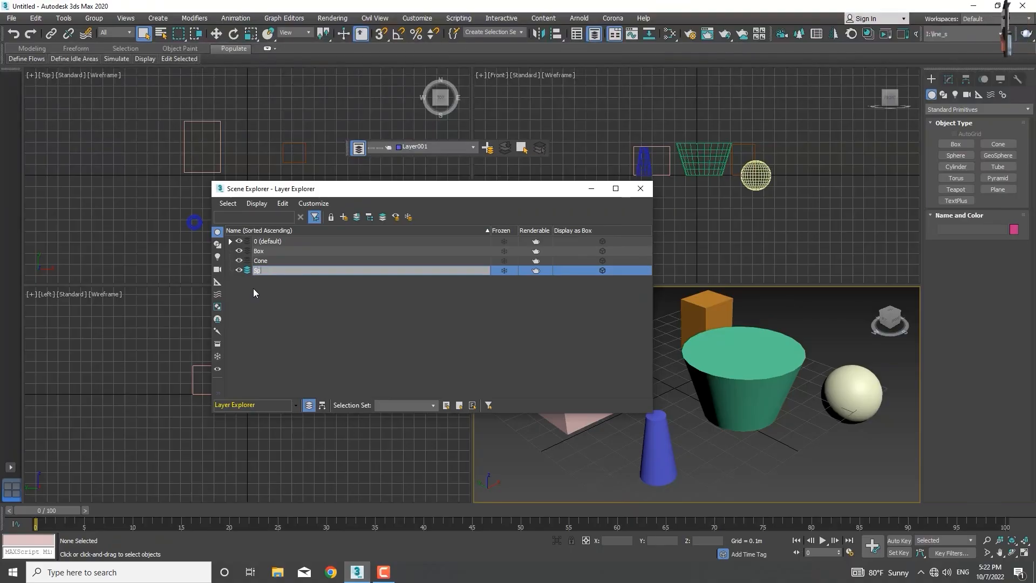
text(Sph)
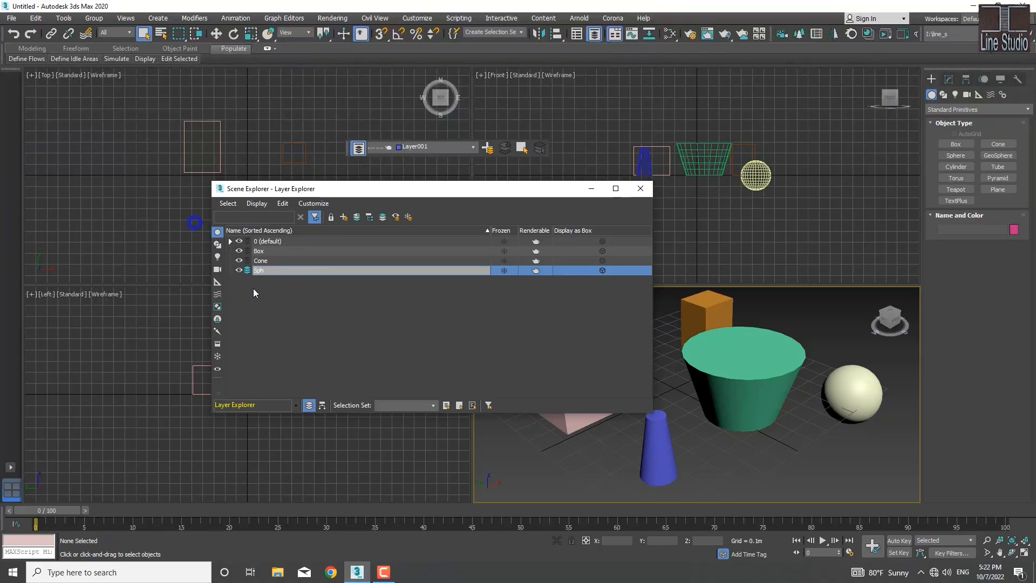
text(ere)
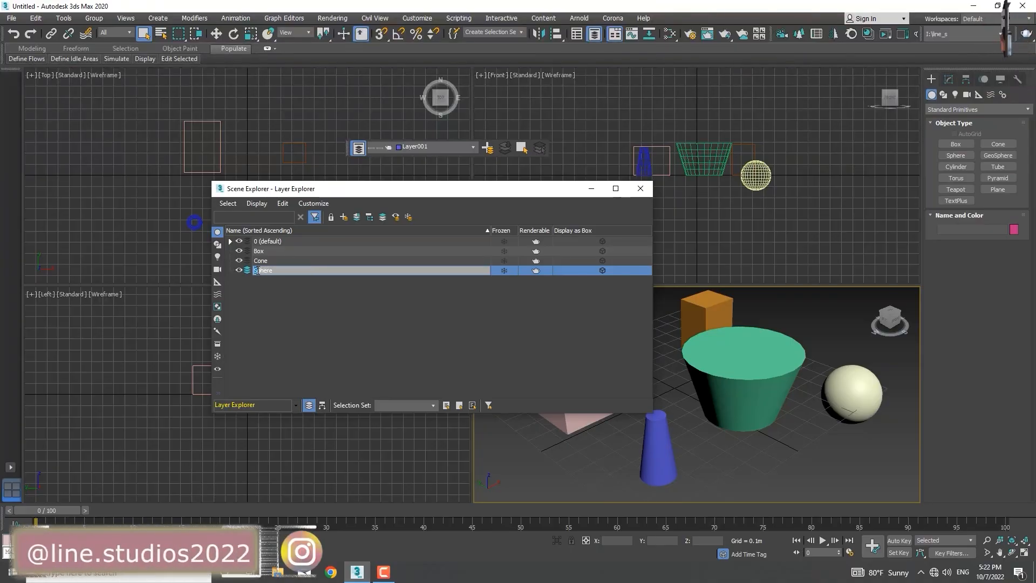
click(258, 305)
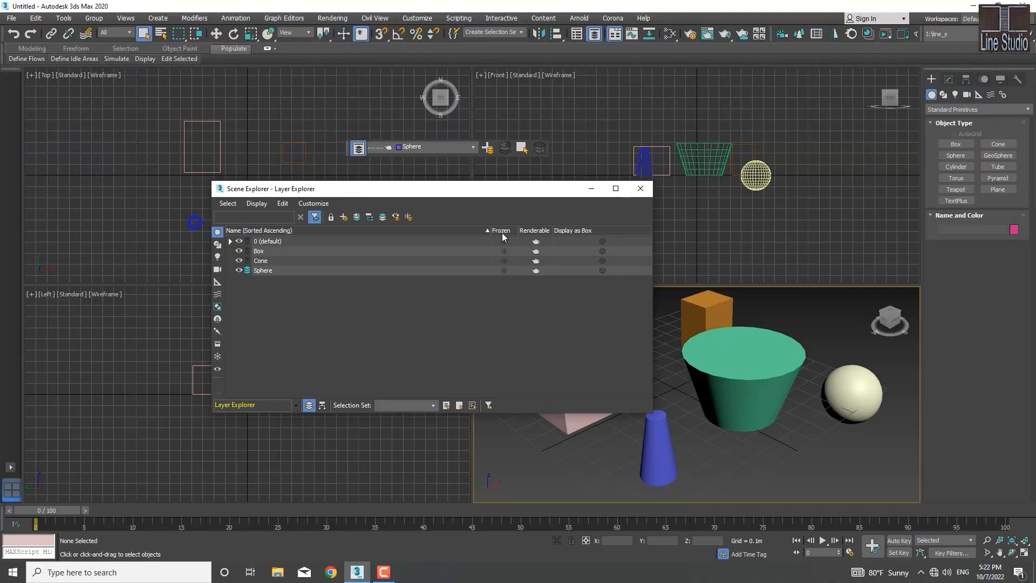
Step: Freeze the Sphere layer, enable the display of frozen objects in the layer list, and unfreeze the layer
click(503, 270)
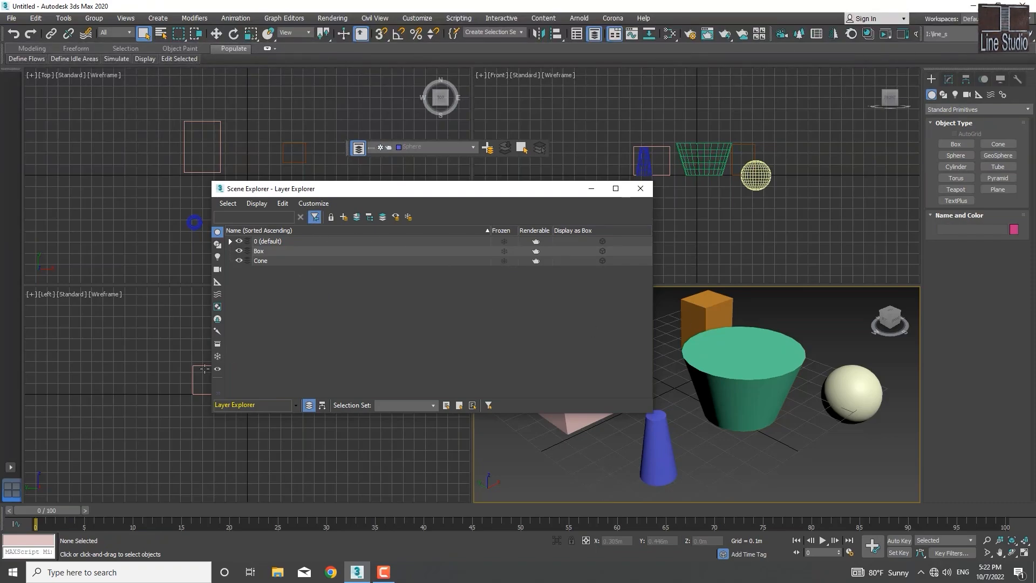
click(218, 357)
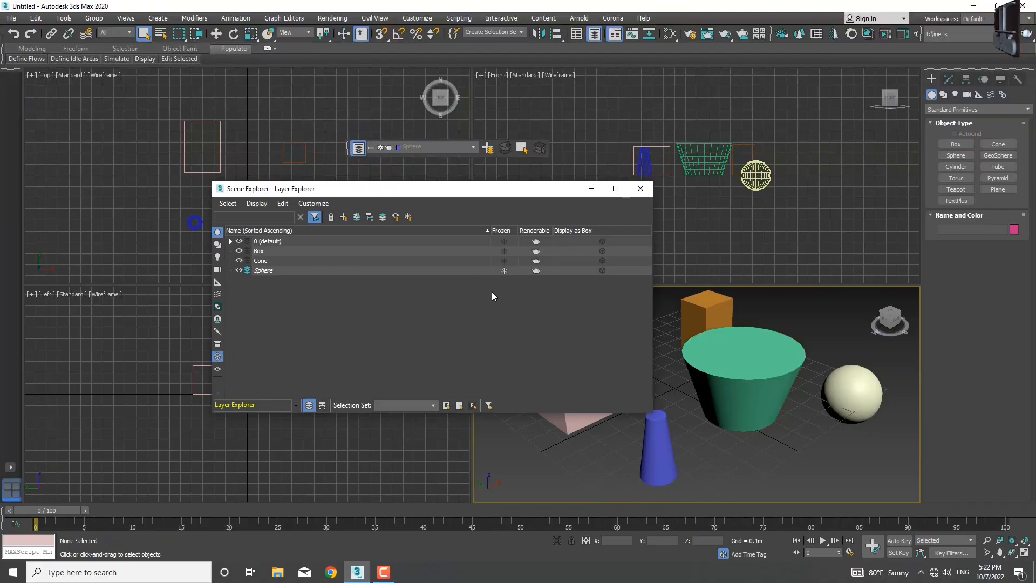
click(504, 270)
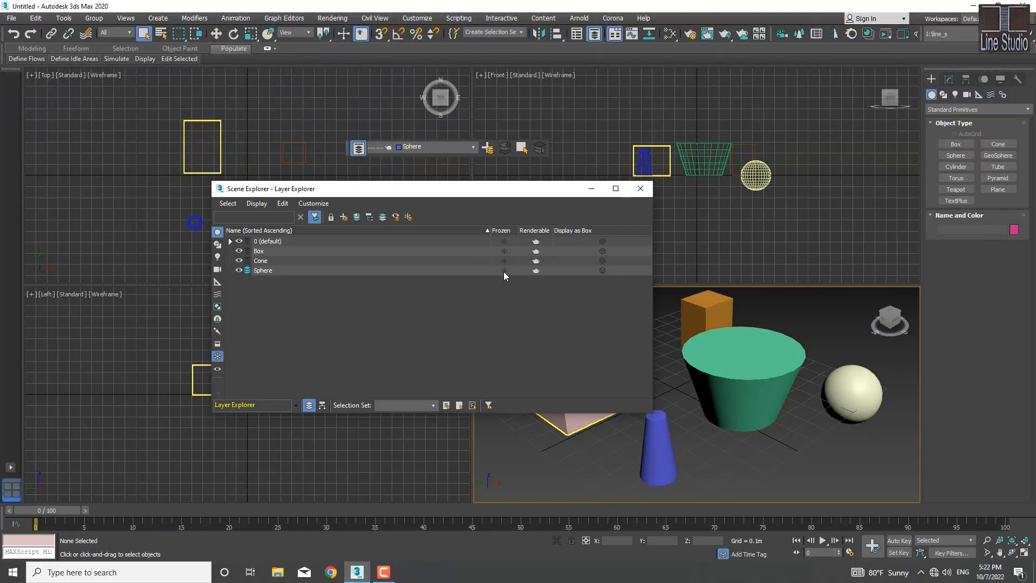
Step: Refreeze the Sphere layer to test the frozen-objects display filter off and on, and unfreeze it
click(504, 270)
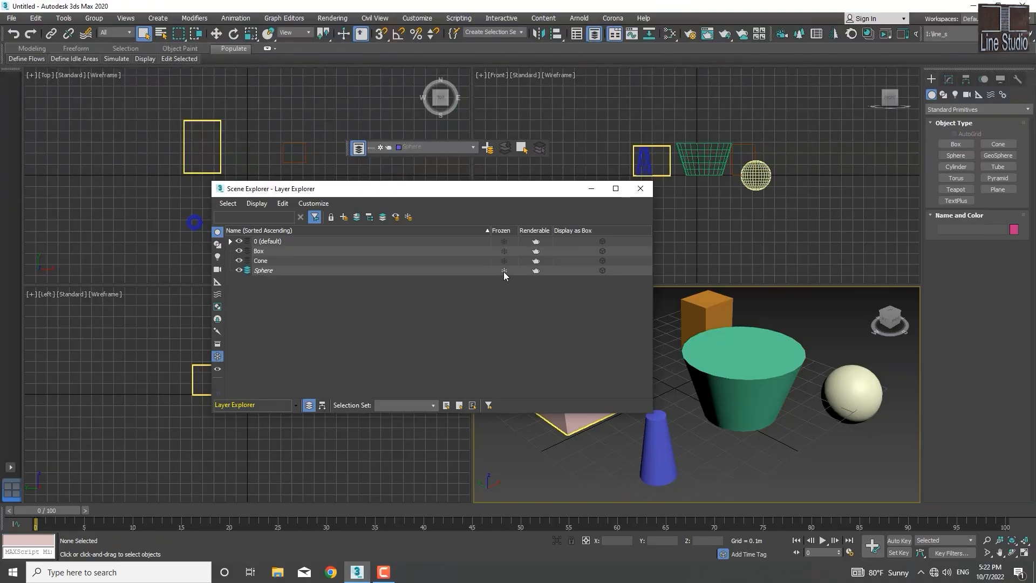
click(217, 356)
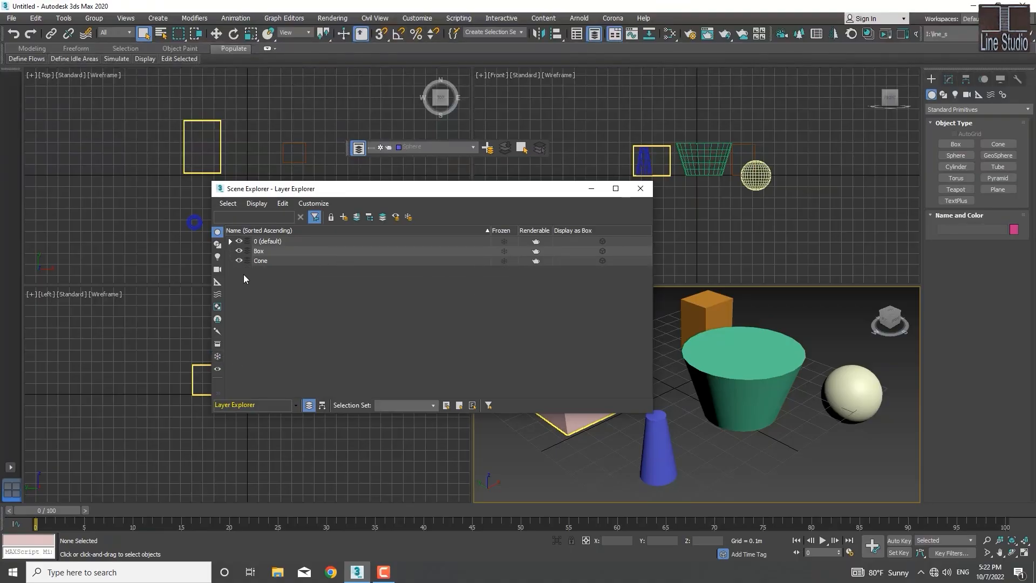
click(219, 356)
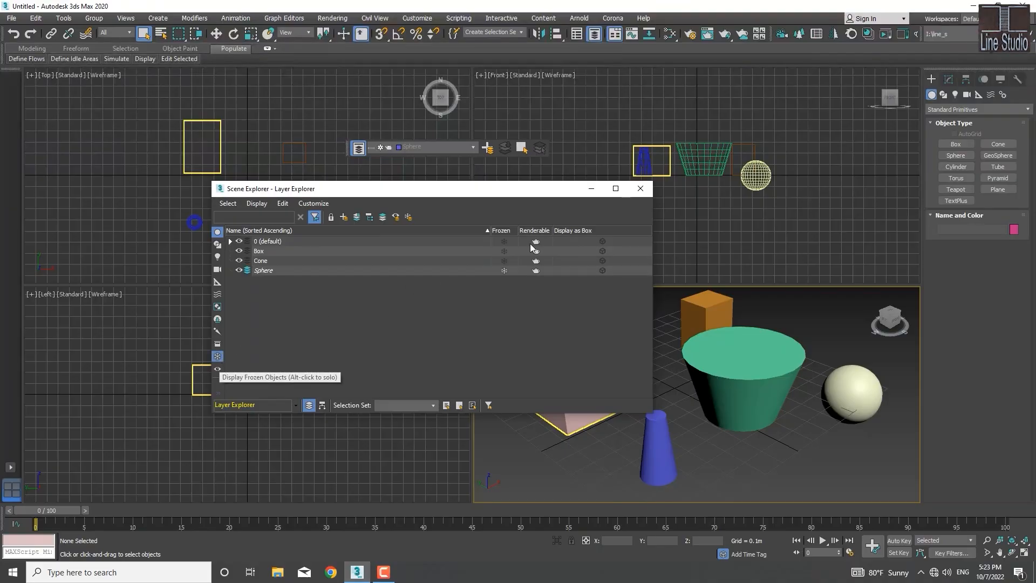
click(503, 270)
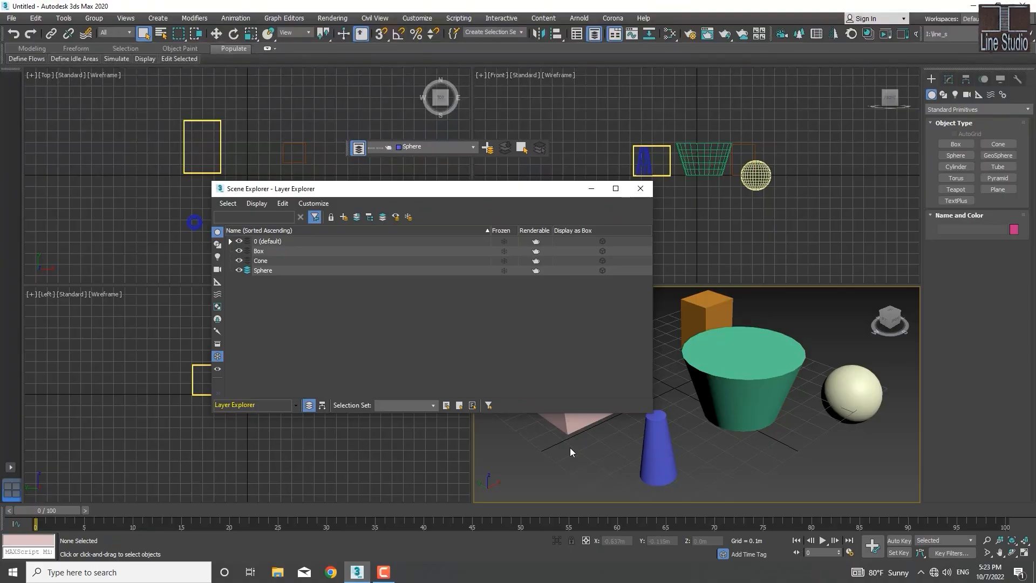
Step: Move the Layer Explorer window clear of the objects in the Perspective viewport
click(535, 261)
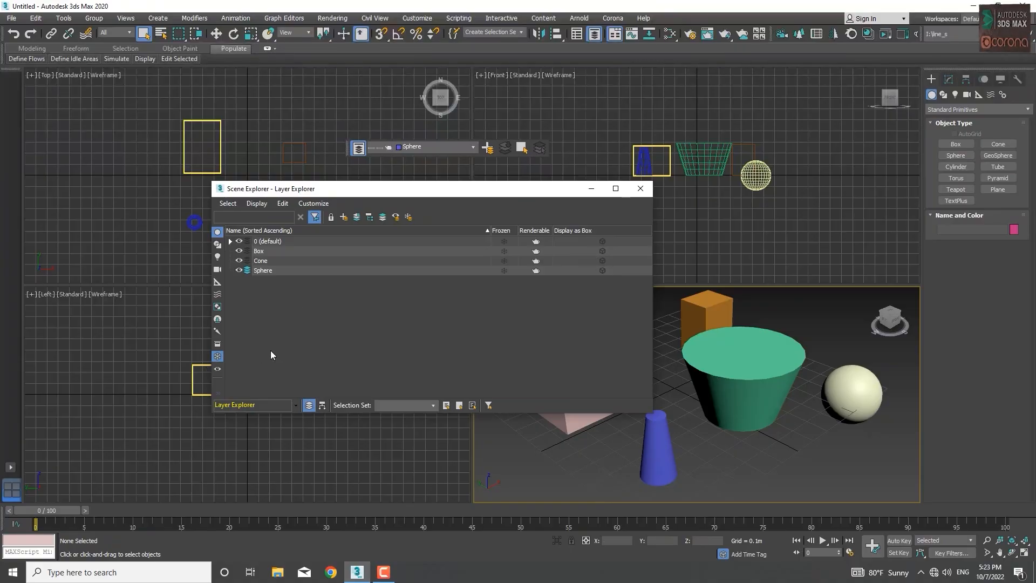
drag(399, 190, 385, 206)
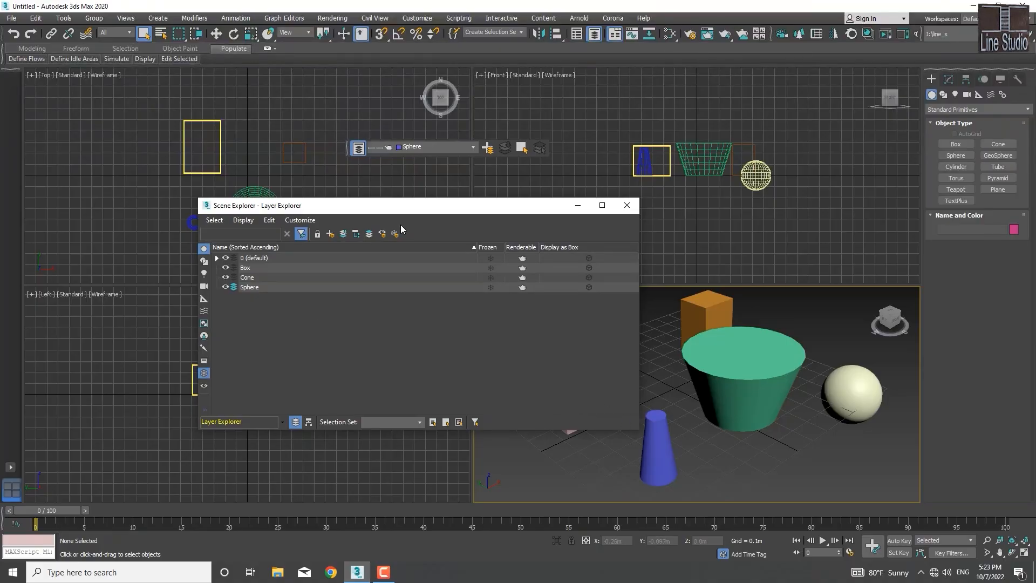
drag(428, 209, 332, 205)
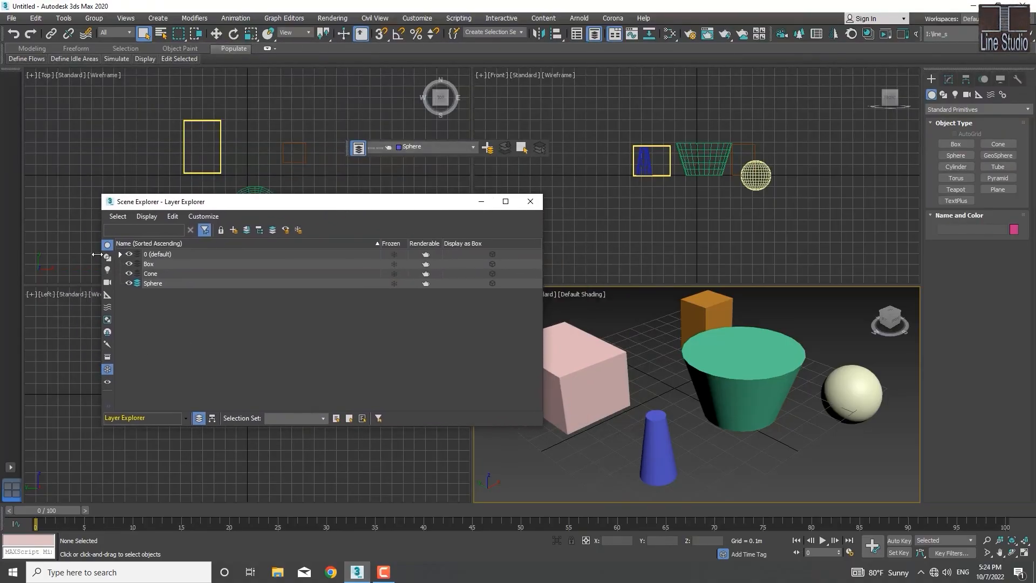
Step: Try switching the active layer among 0 (default), Cone and Sphere, ending on Sphere
click(137, 273)
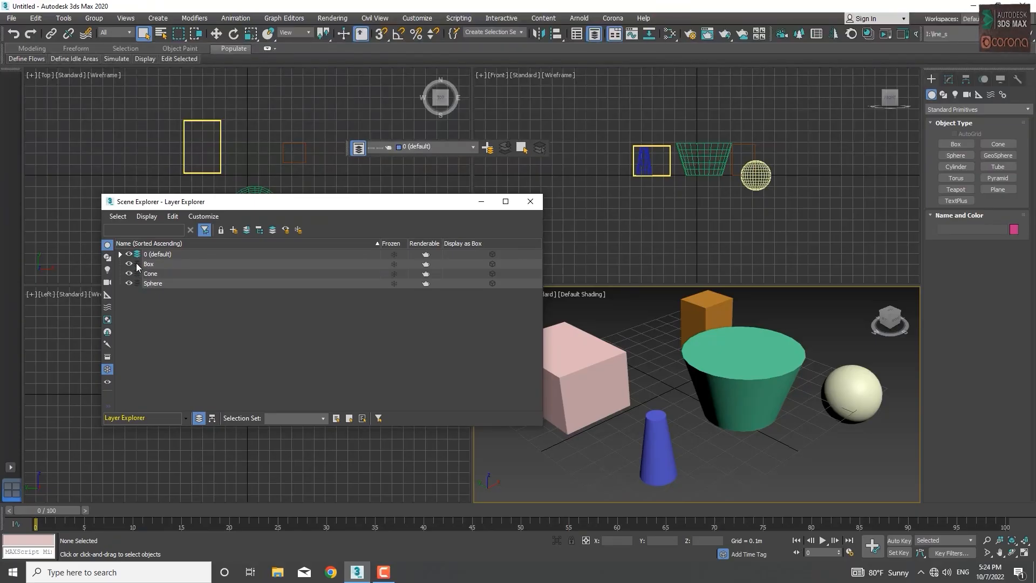
click(137, 274)
click(137, 283)
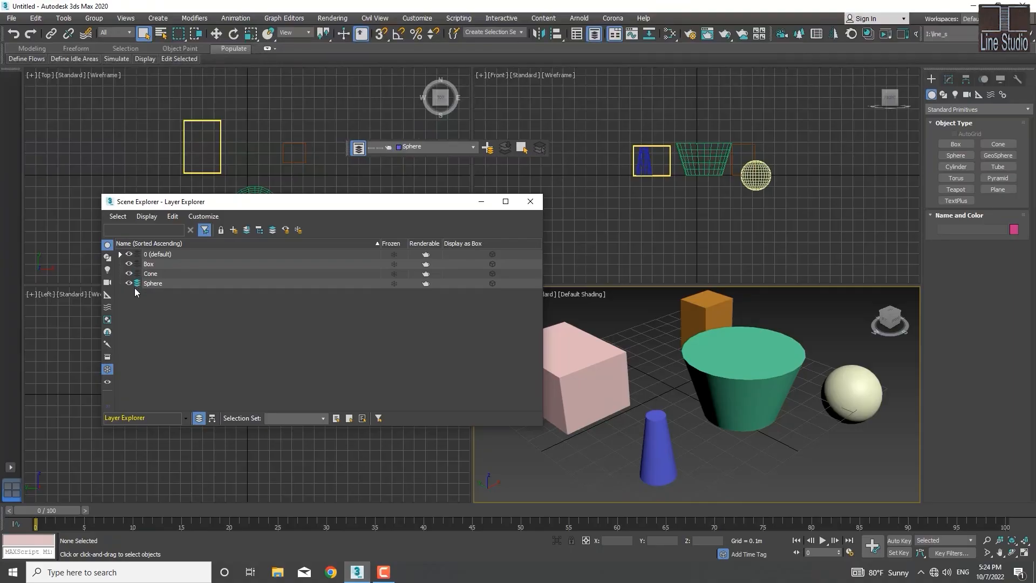
Step: Move Box001 and Box002 from the default layer into the Box layer and collapse that layer
click(120, 255)
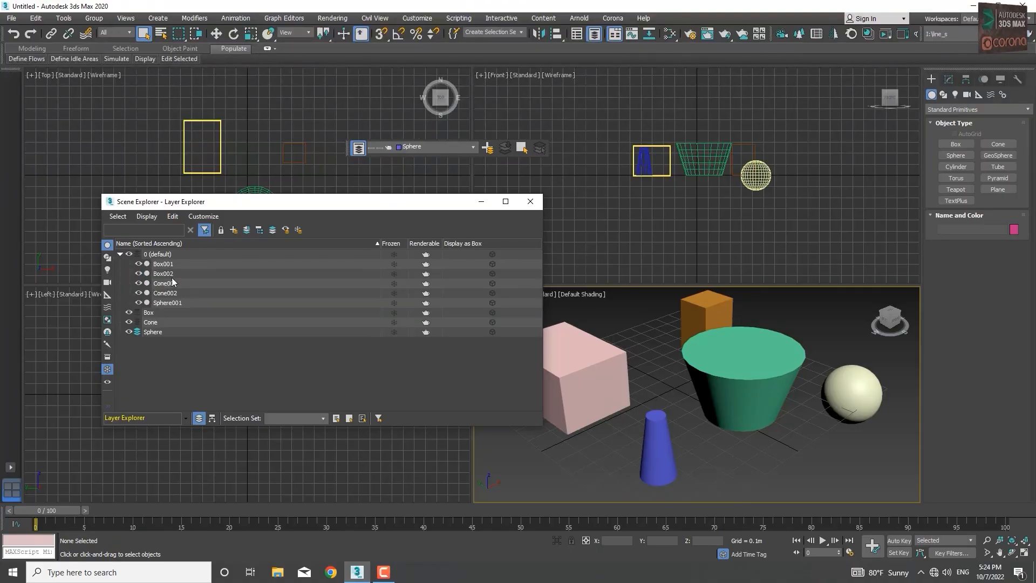
click(165, 265)
ctrl+click(166, 274)
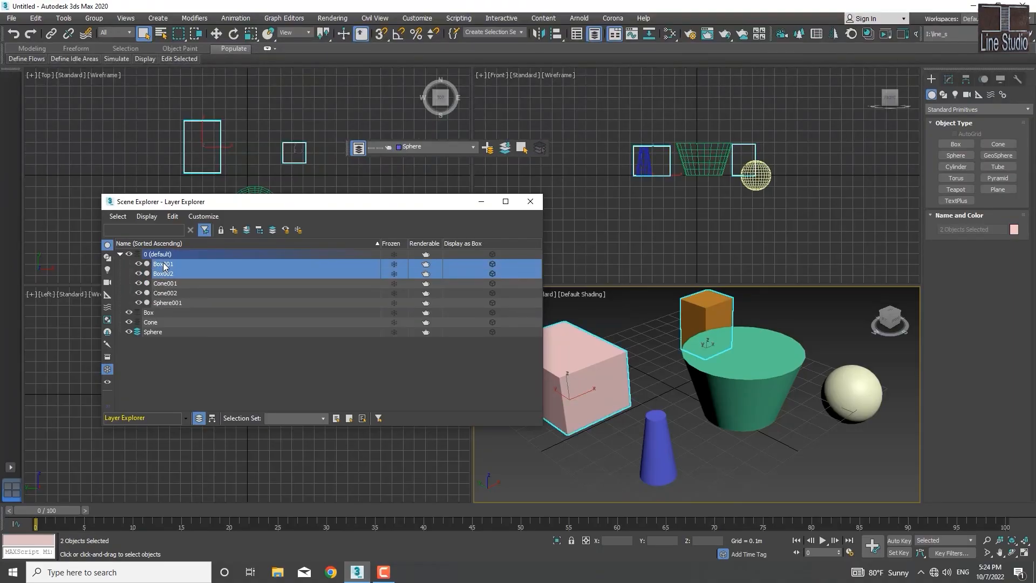
drag(163, 266, 152, 309)
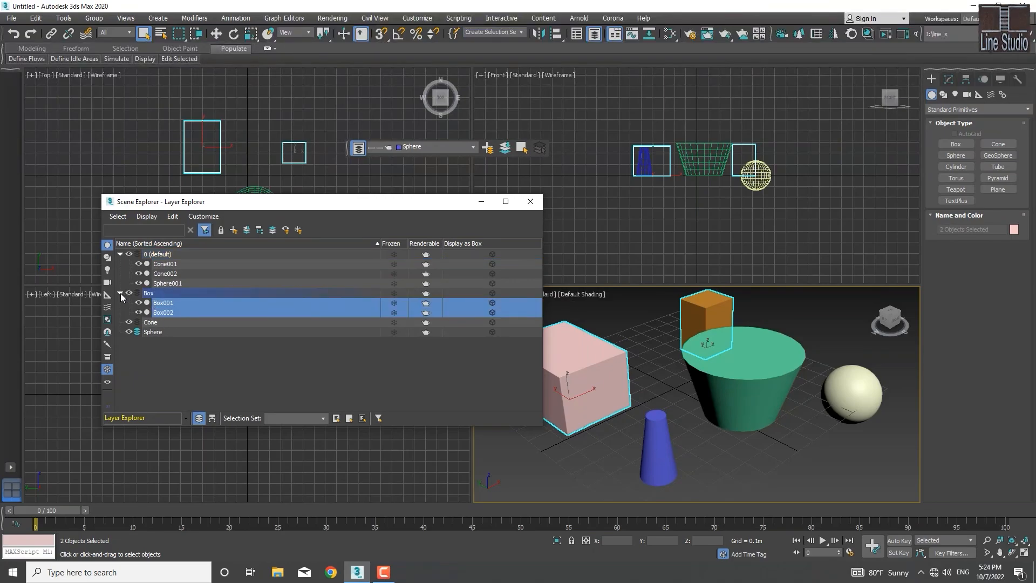
click(120, 293)
click(142, 320)
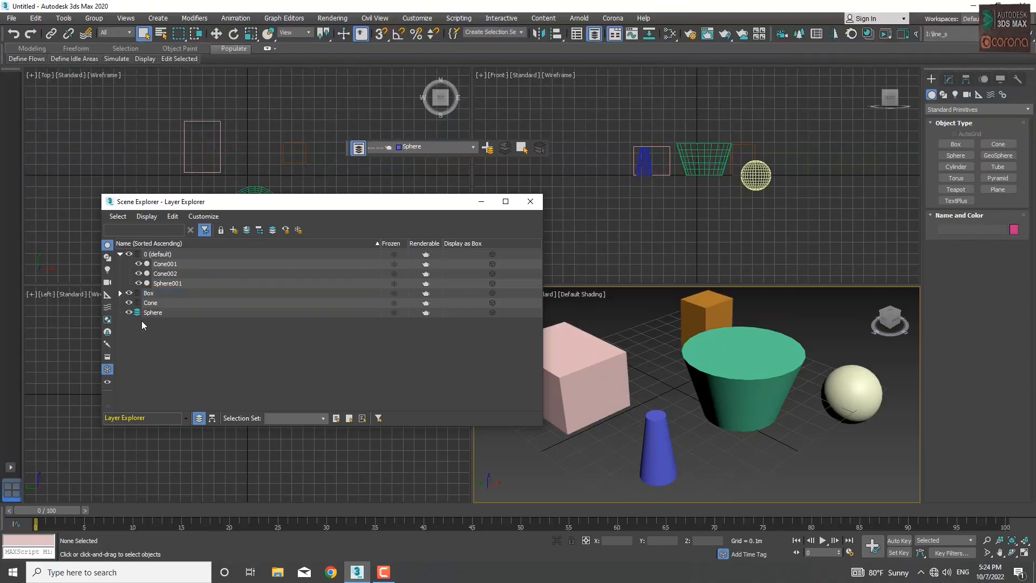
Step: Select the sphere in the Perspective viewport and add it to the active Sphere layer, collapsing that layer
click(839, 398)
scroll(740, 450, down, 5)
scroll(739, 449, up, 3)
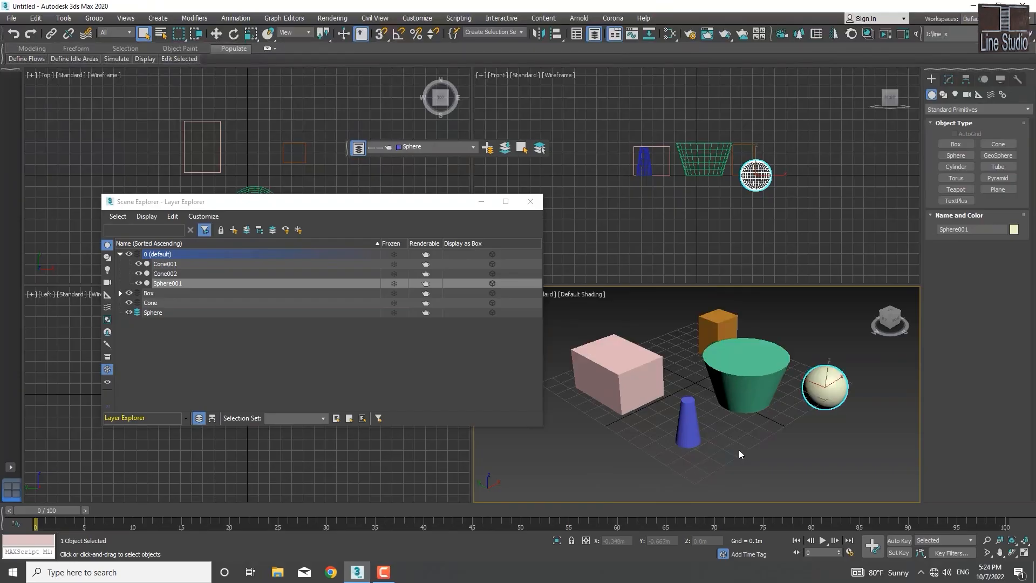
click(247, 231)
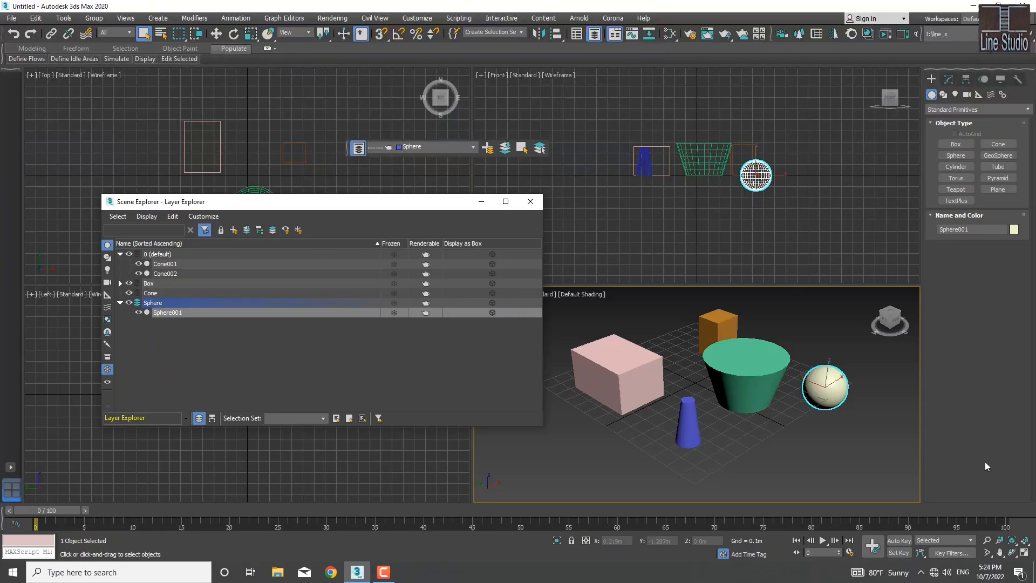
click(119, 303)
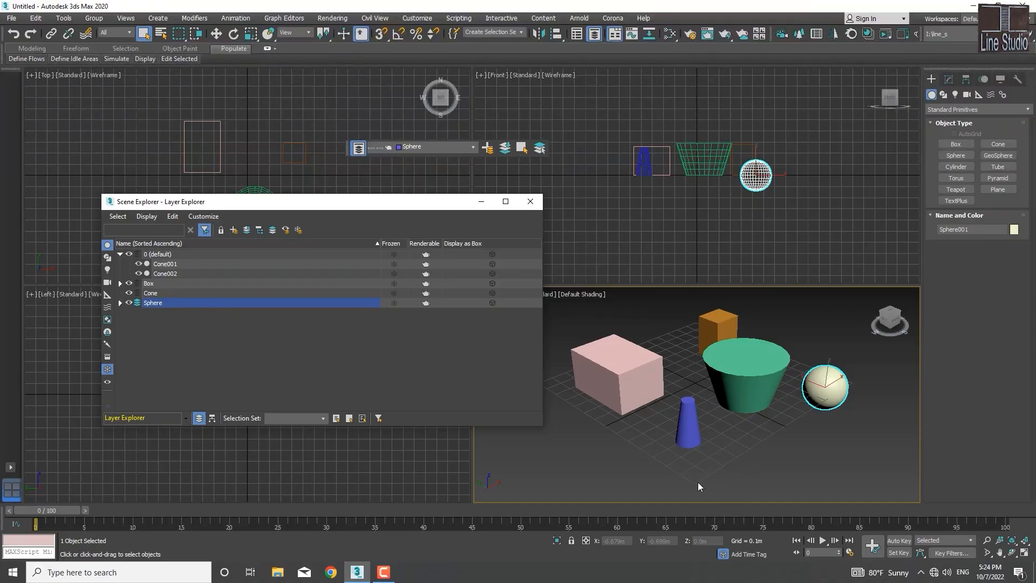
Step: Move Cone001 and Cone002 from the default layer into the Cone layer
click(120, 254)
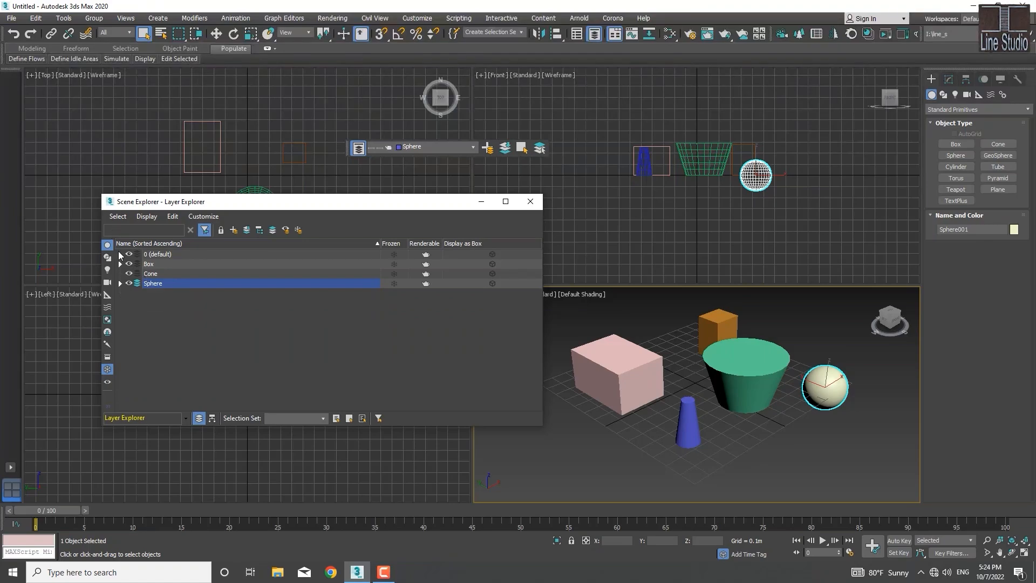
click(120, 255)
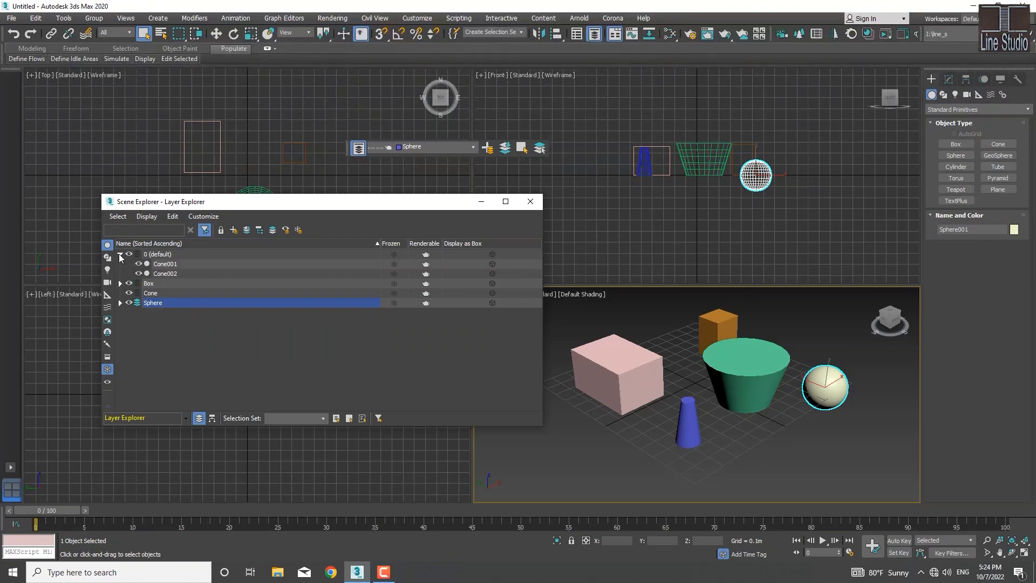
click(172, 265)
ctrl+click(170, 273)
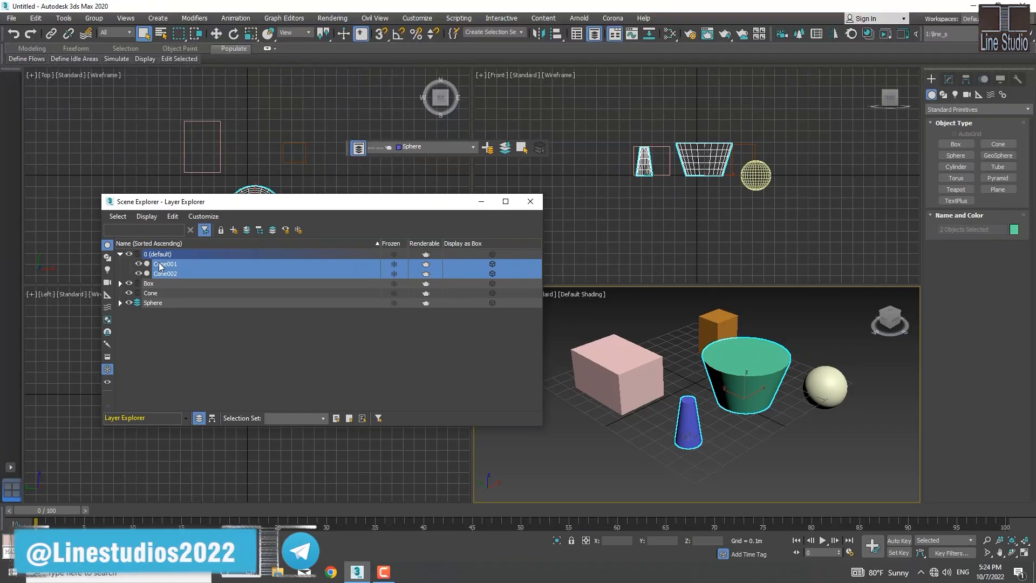
drag(160, 266, 145, 291)
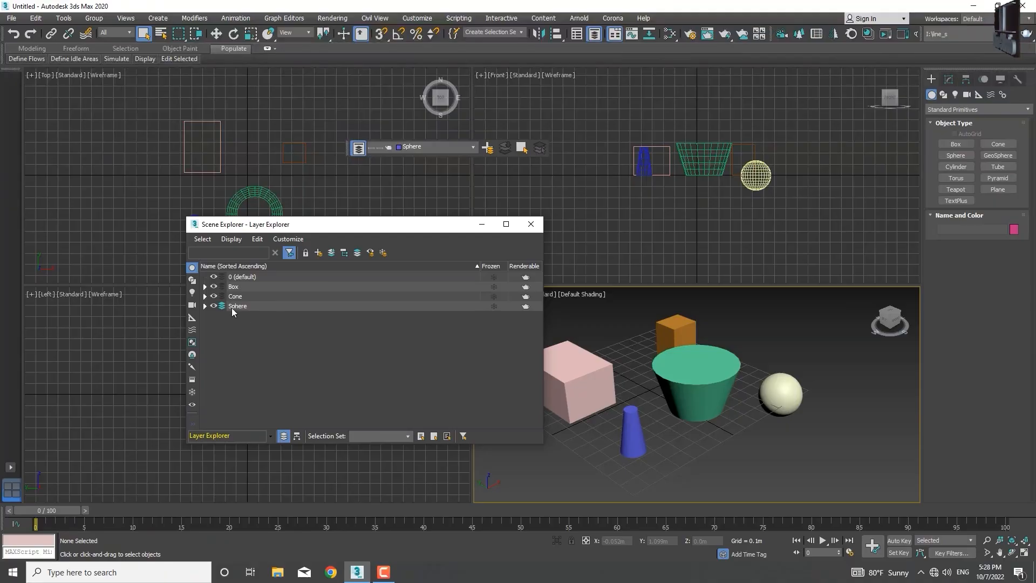
Step: Freeze the Box layer with both of its boxes
click(493, 287)
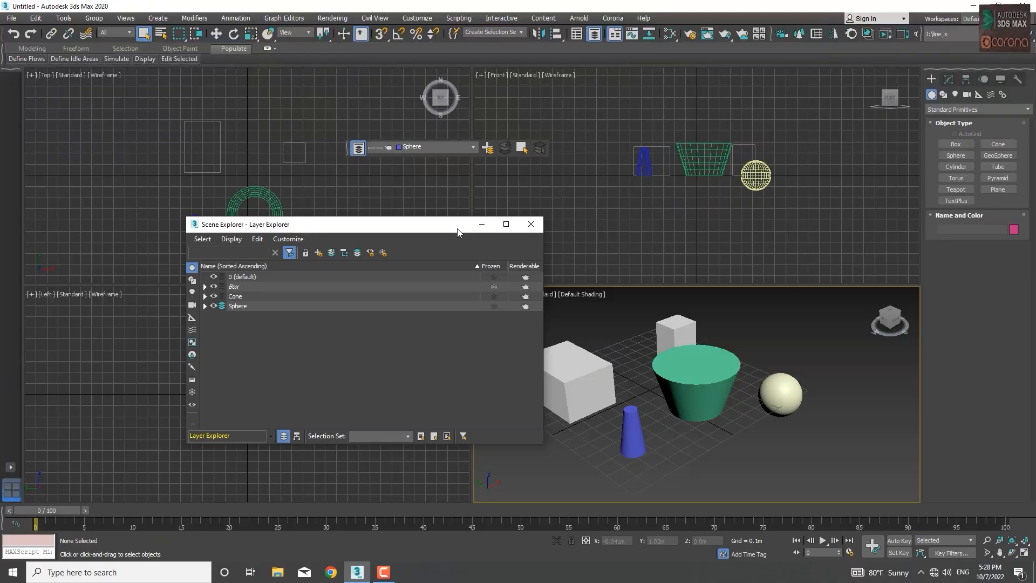
Step: Select the sphere in the Perspective viewport, close the Layer Explorer and hide the Layers toolbar
drag(457, 228, 389, 236)
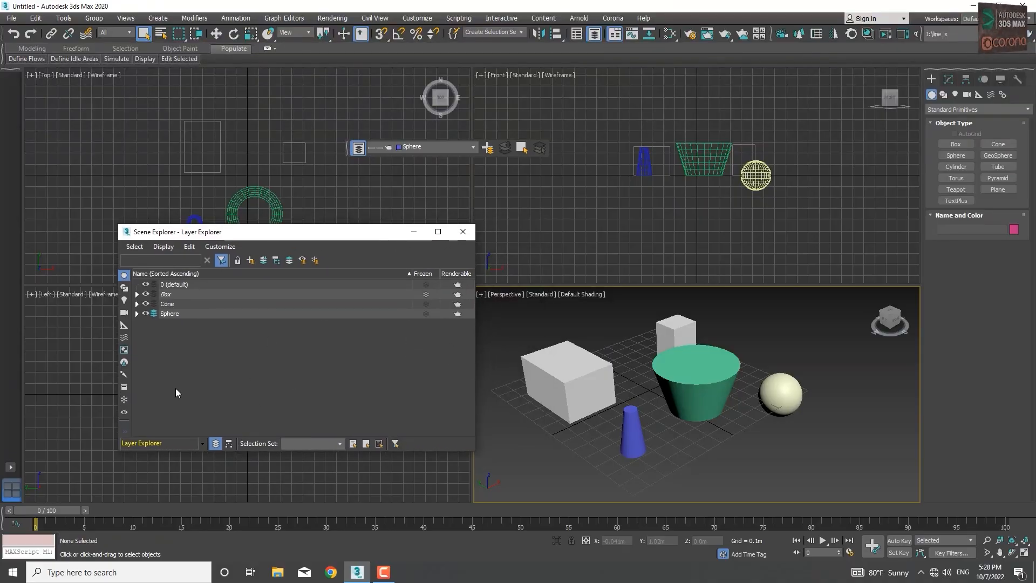
click(780, 398)
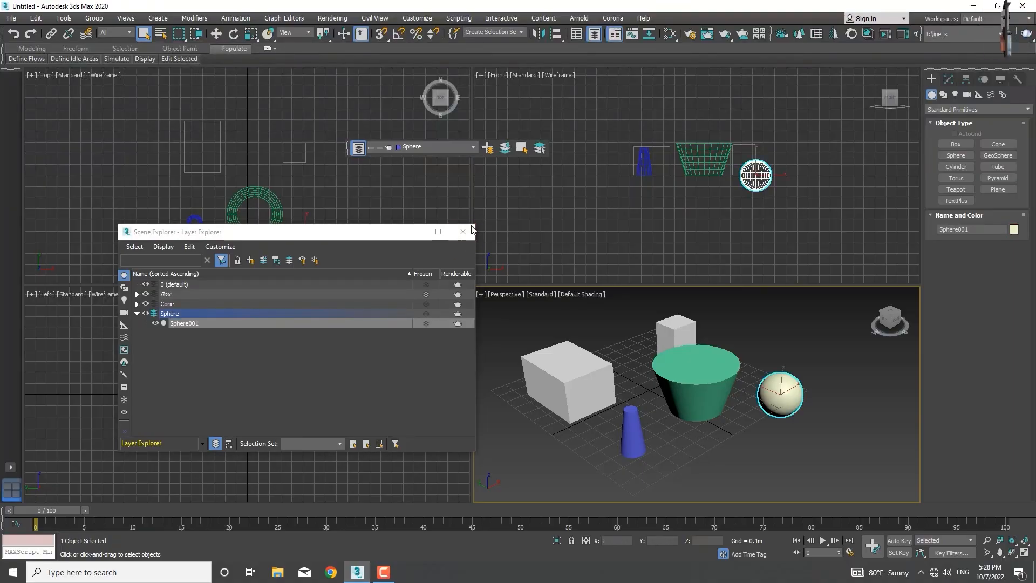
click(462, 232)
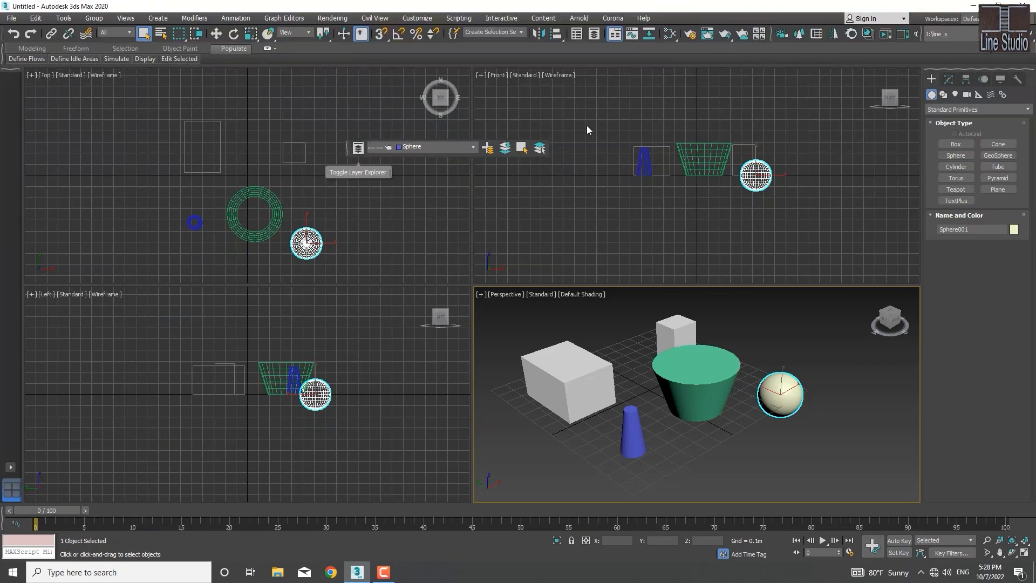
right_click(726, 18)
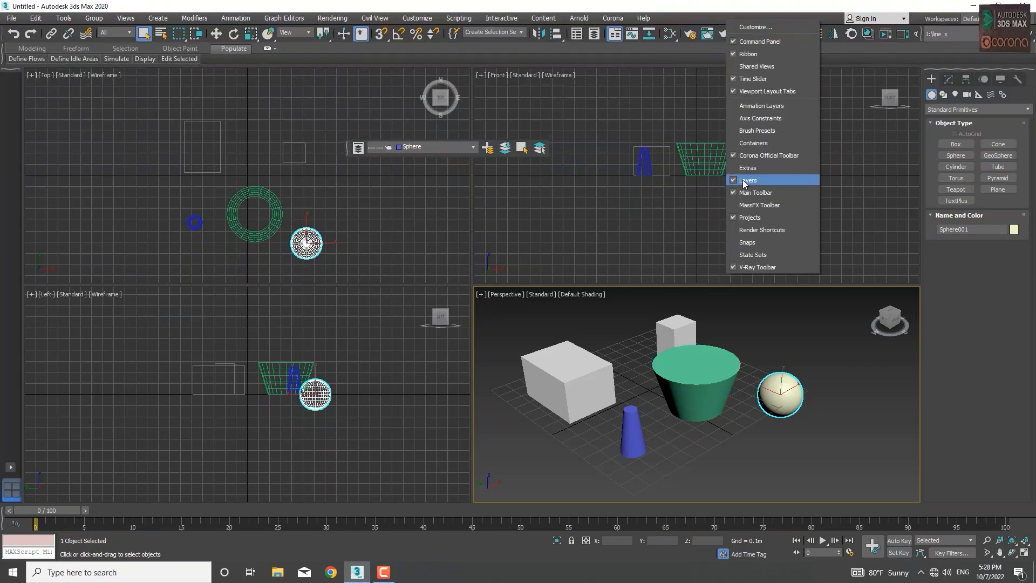
click(736, 181)
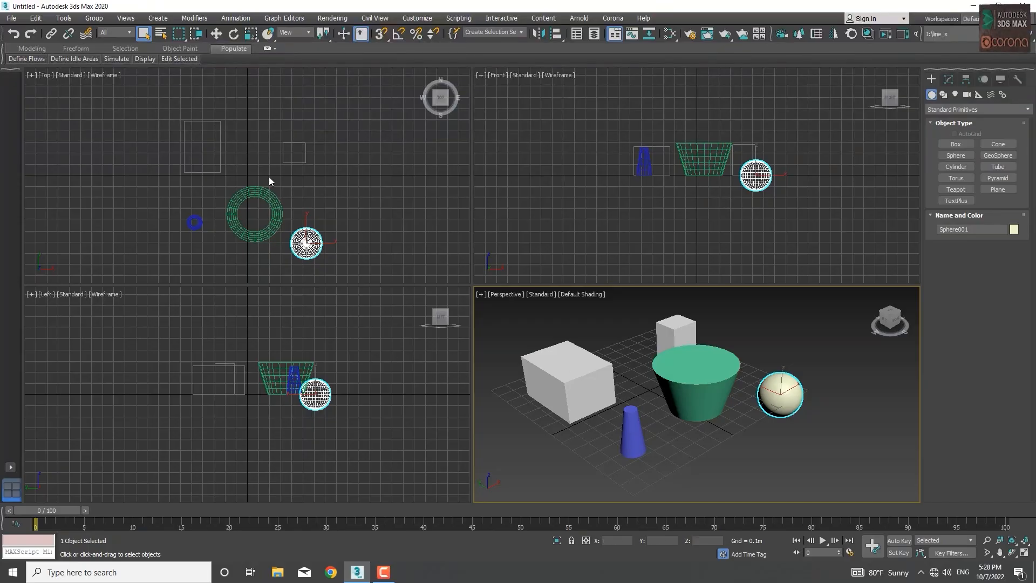
mouse_move(310, 183)
middle_down()
mouse_move(324, 181)
mouse_move(315, 178)
middle_up()
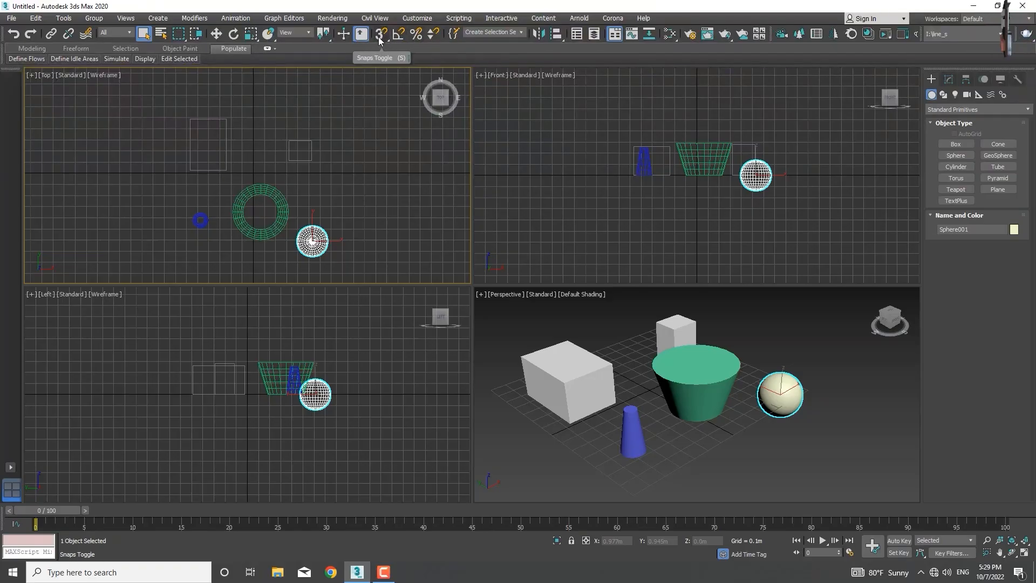
mouse_move(386, 38)
mouse_down()
mouse_move(387, 83)
mouse_move(382, 33)
mouse_up()
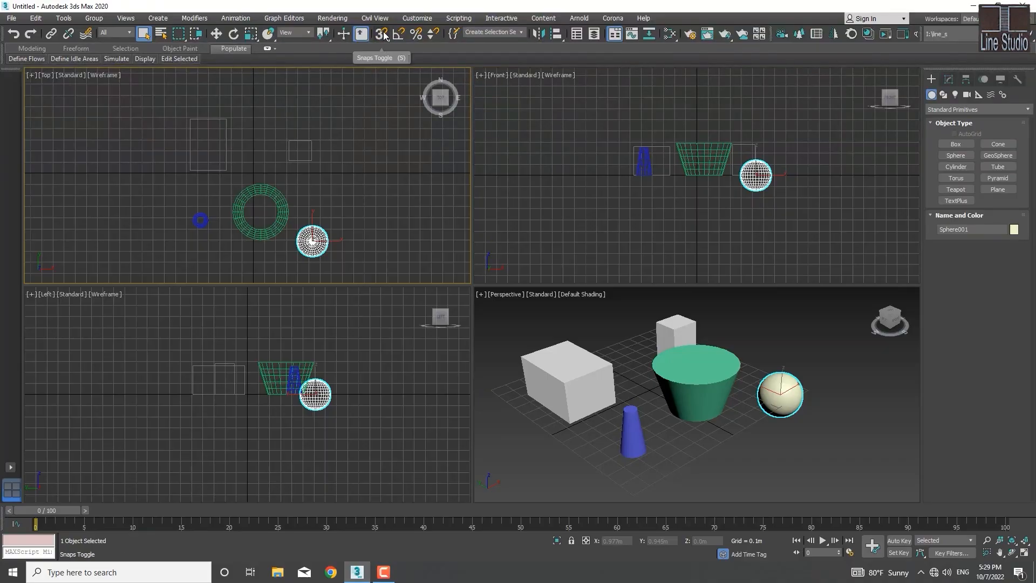
middle_drag(268, 178, 288, 181)
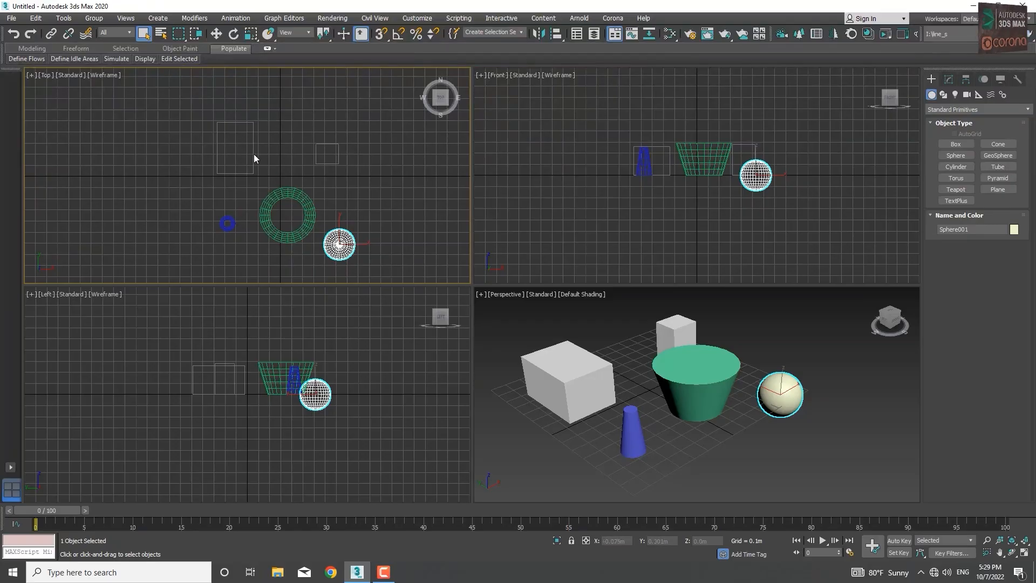
Step: Deselect the sphere and unfreeze all objects together with all layers
click(237, 157)
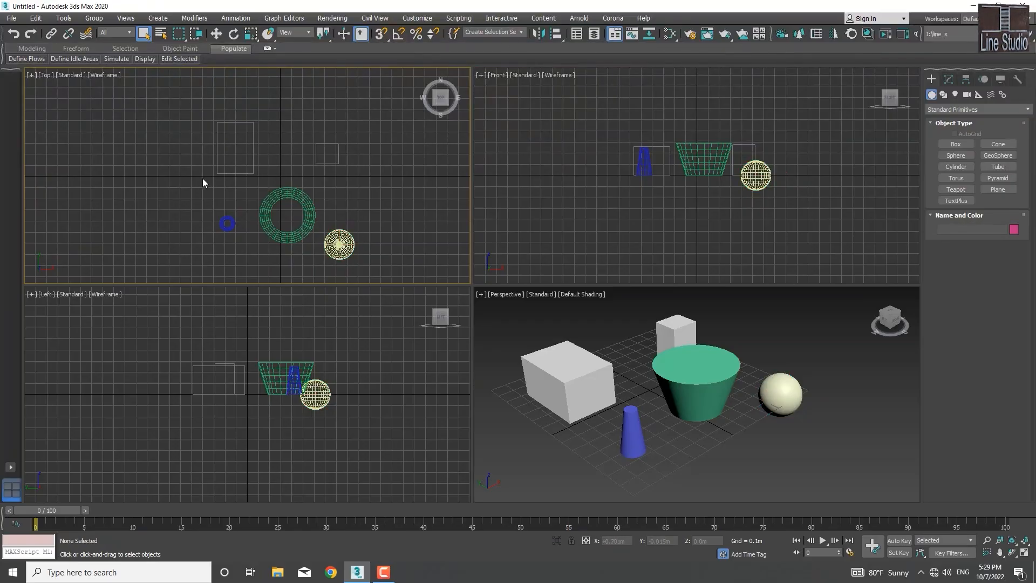
click(506, 307)
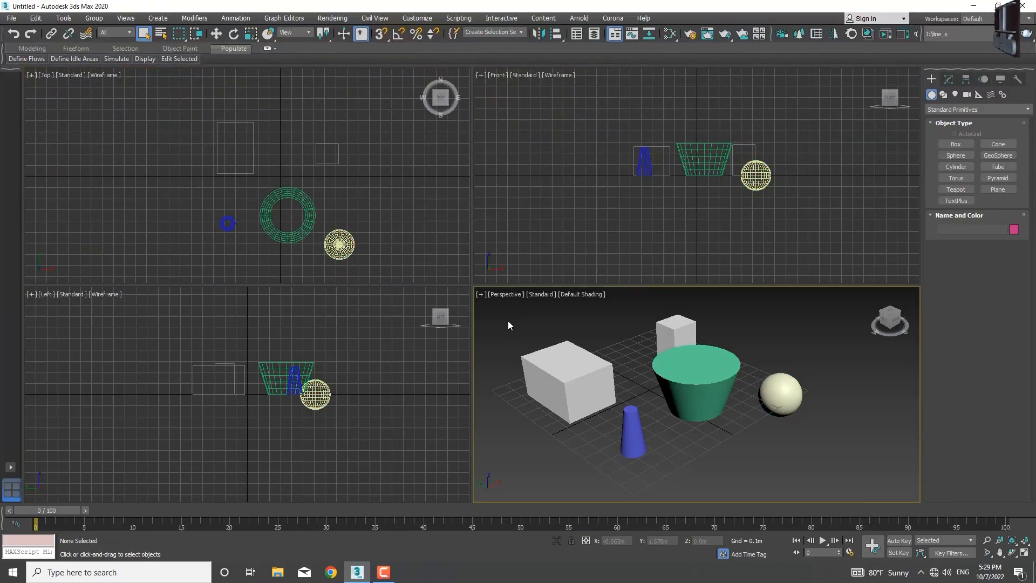
right_click(508, 325)
click(527, 254)
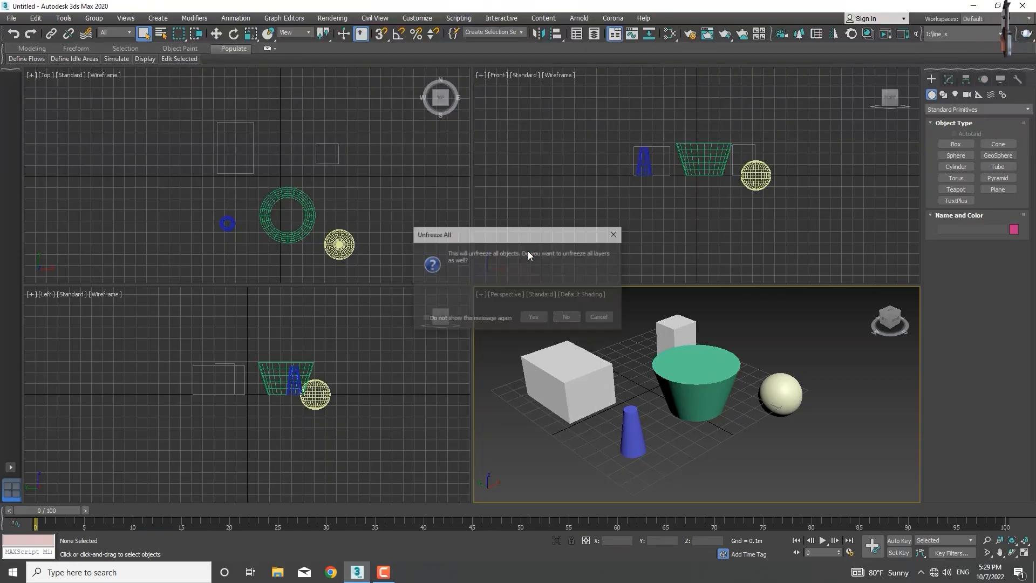
click(532, 317)
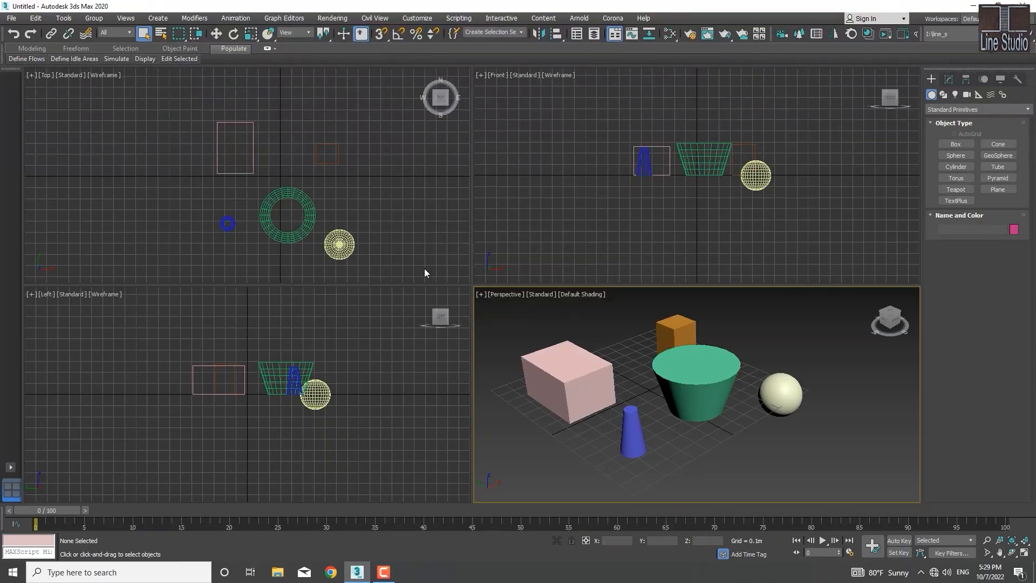
Step: Select the large pink box in the Top viewport, enable 3D snapping and activate the Move tool
scroll(286, 163, up, 6)
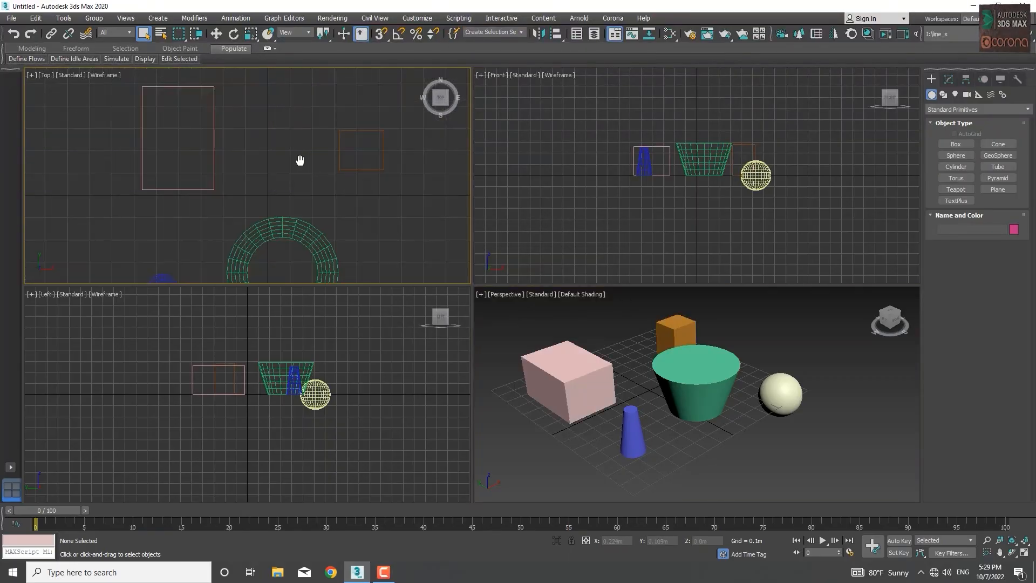
scroll(255, 131, down, 6)
scroll(273, 139, up, 1)
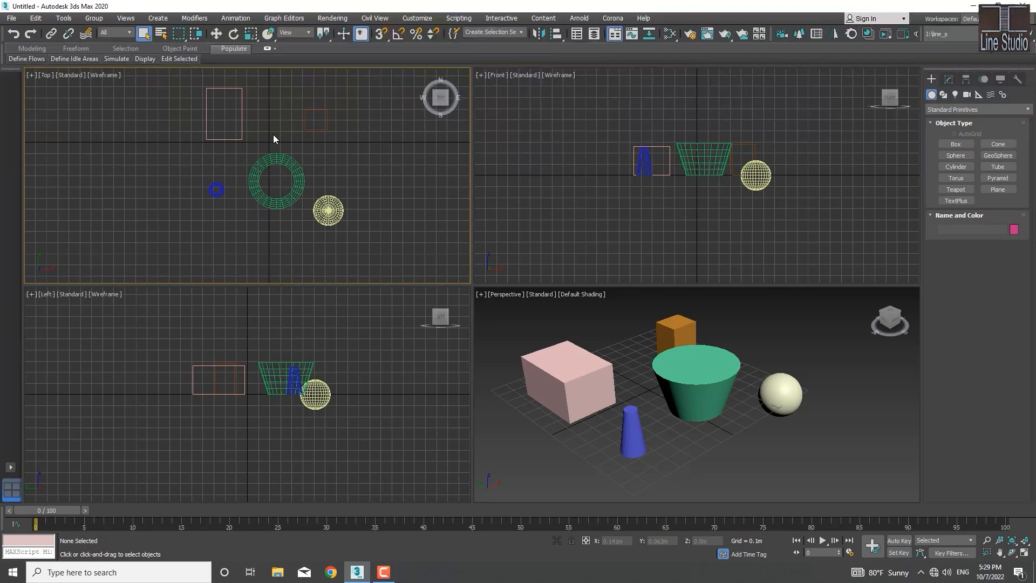
click(239, 139)
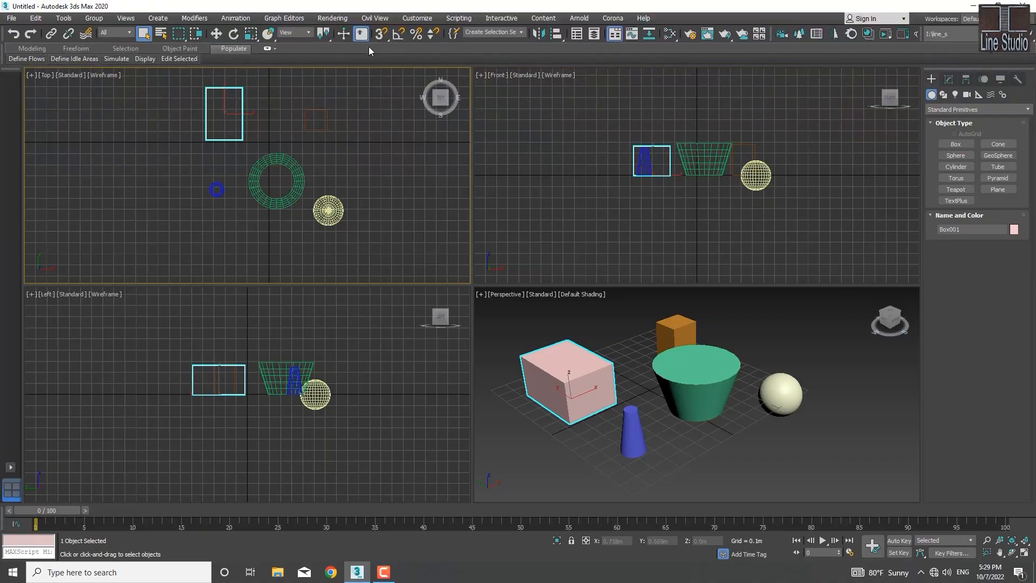
key(s)
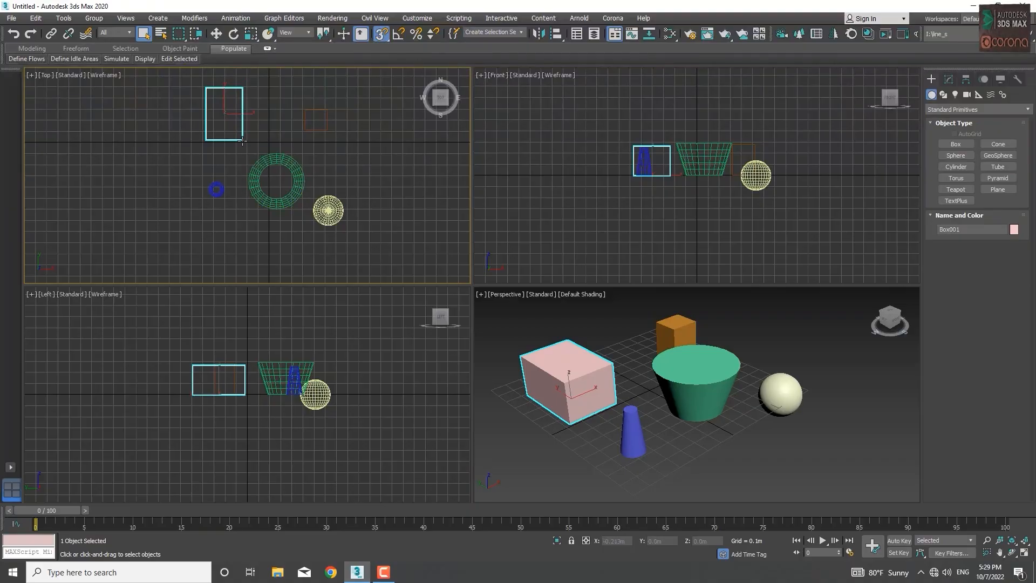
key(w)
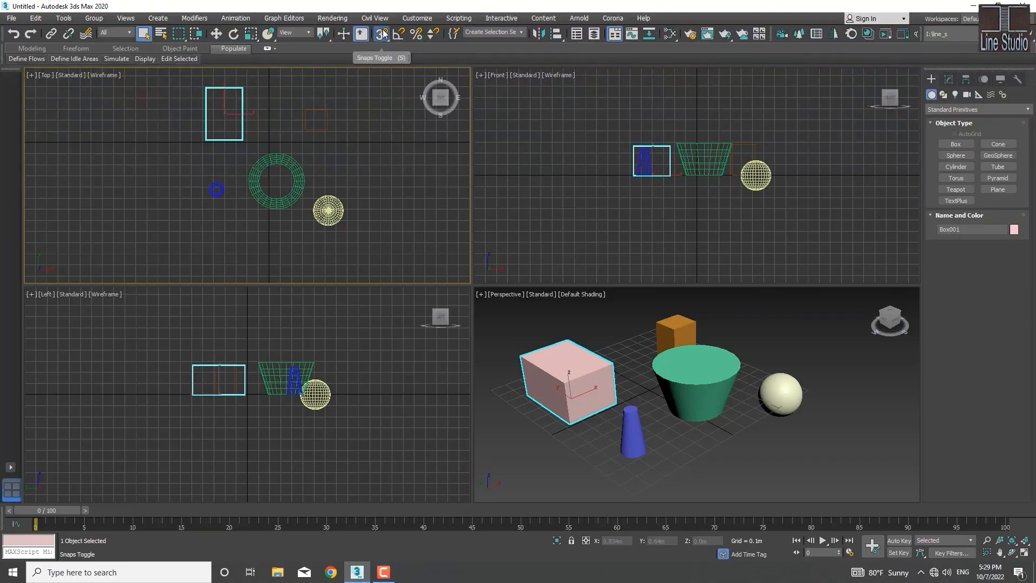
scroll(242, 141, up, 5)
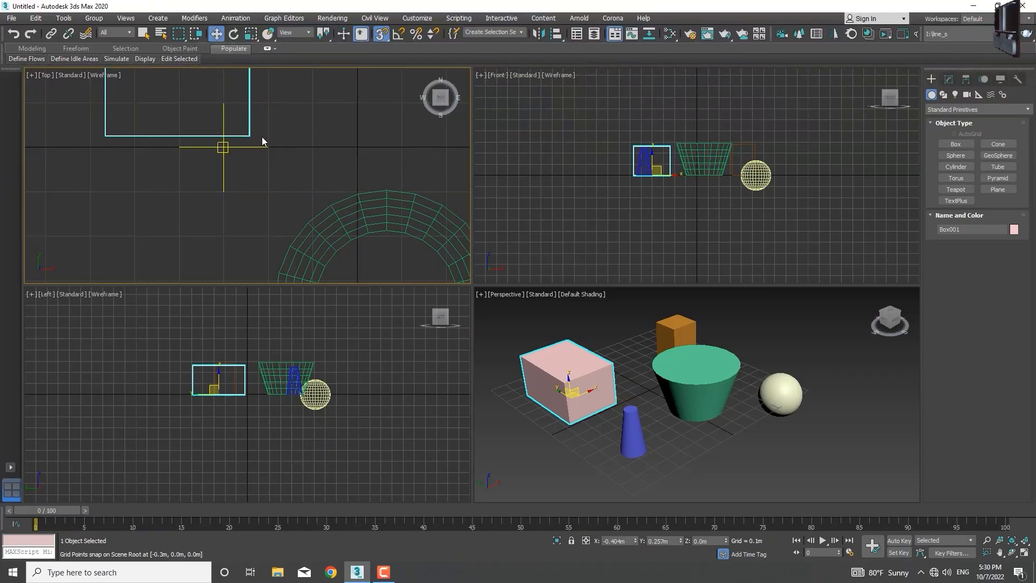
Step: Set the snap settings to Vertex only, with Grid Points and Endpoint off, and close the settings
right_click(379, 35)
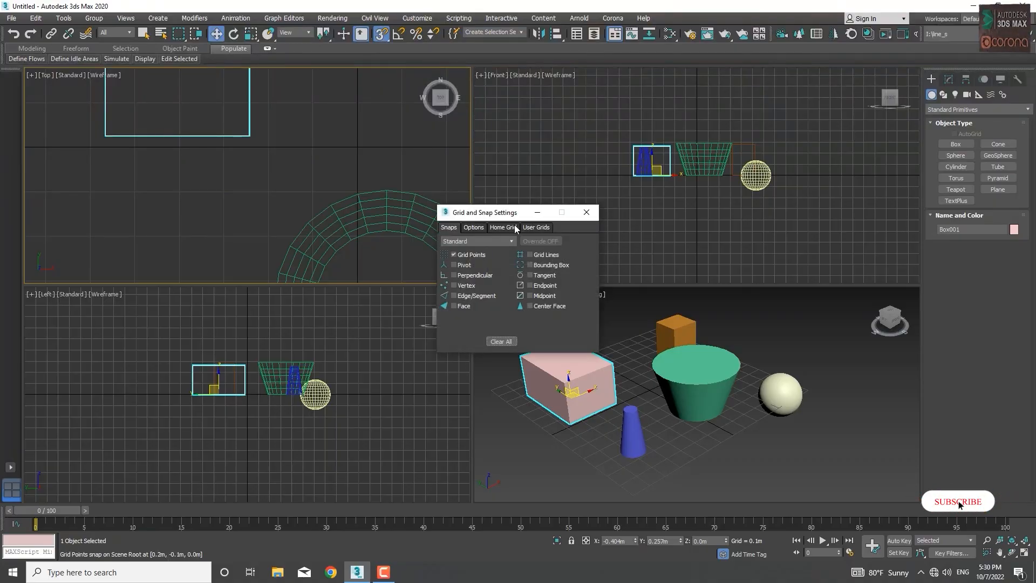
drag(513, 216, 358, 147)
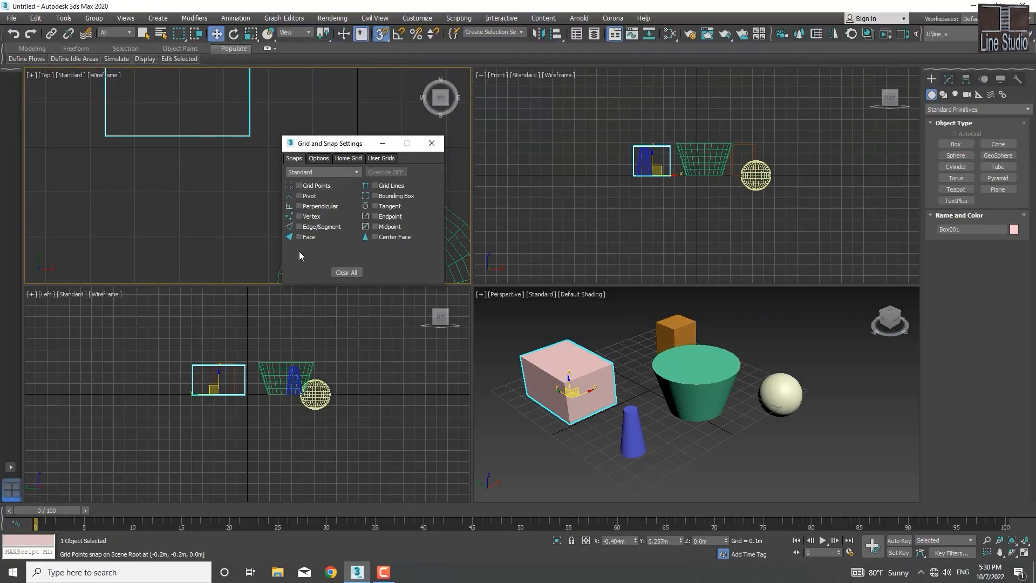
click(375, 217)
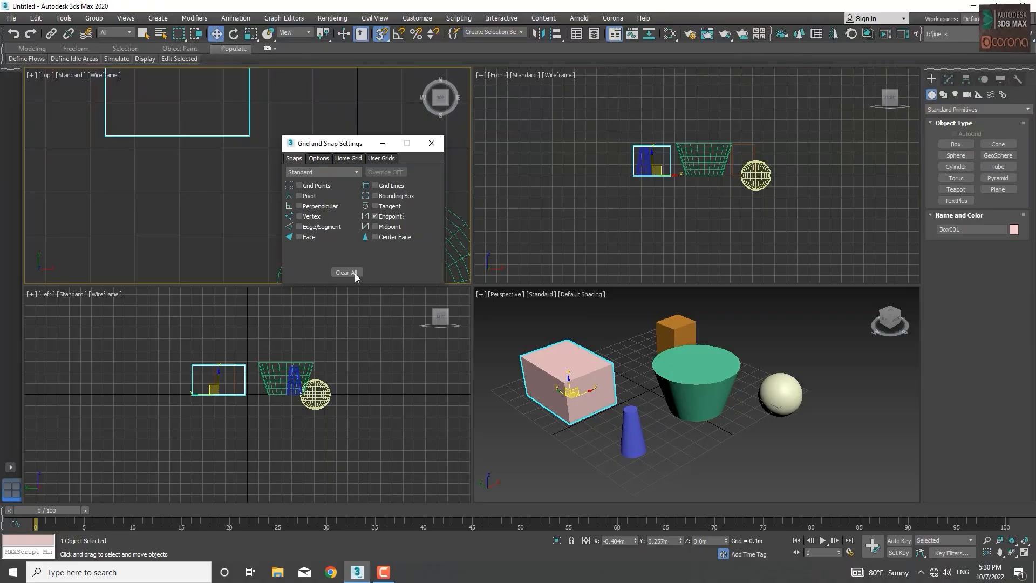
click(299, 216)
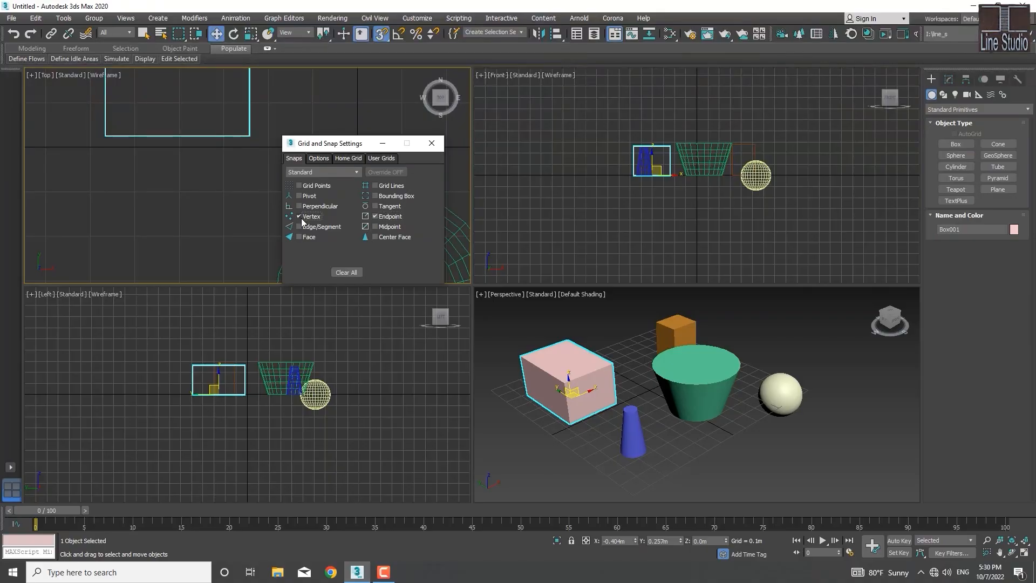
click(375, 217)
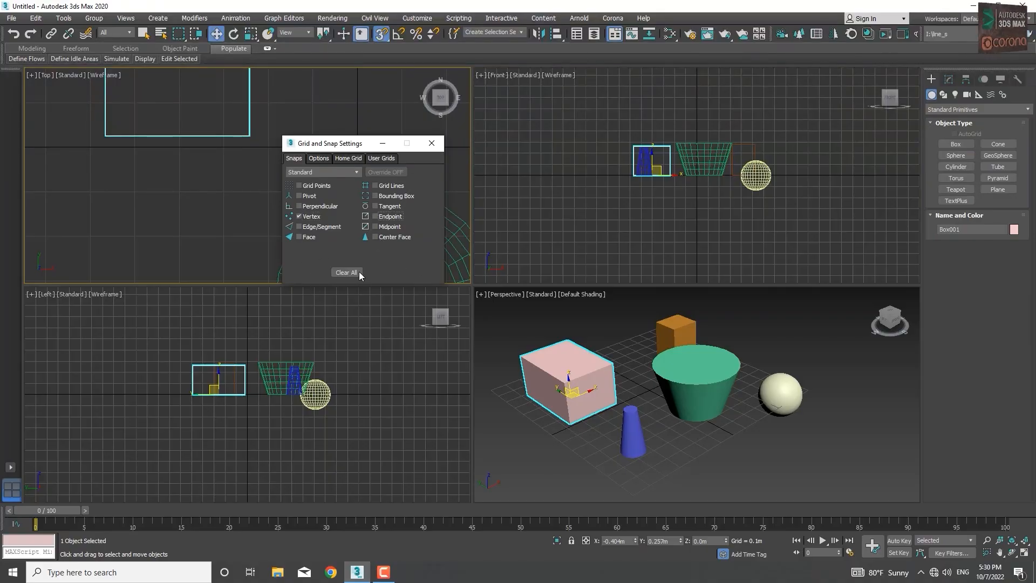
click(431, 143)
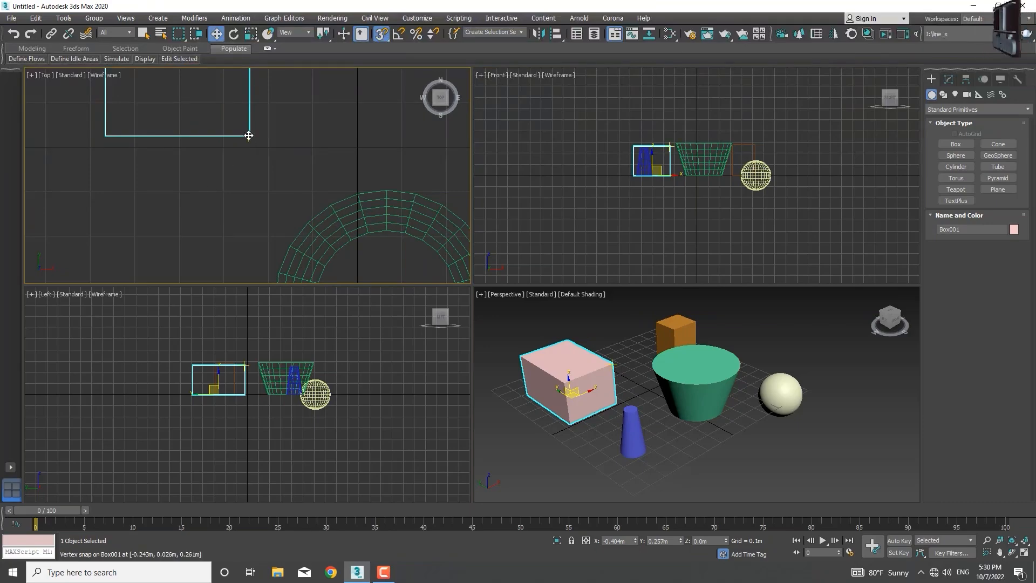
Step: Move Box001 in the Top viewport by its lower-right corner vertex, snapping it onto the matching corner of the small orange box
scroll(249, 136, down, 7)
middle_drag(248, 136, 215, 249)
scroll(215, 249, up, 5)
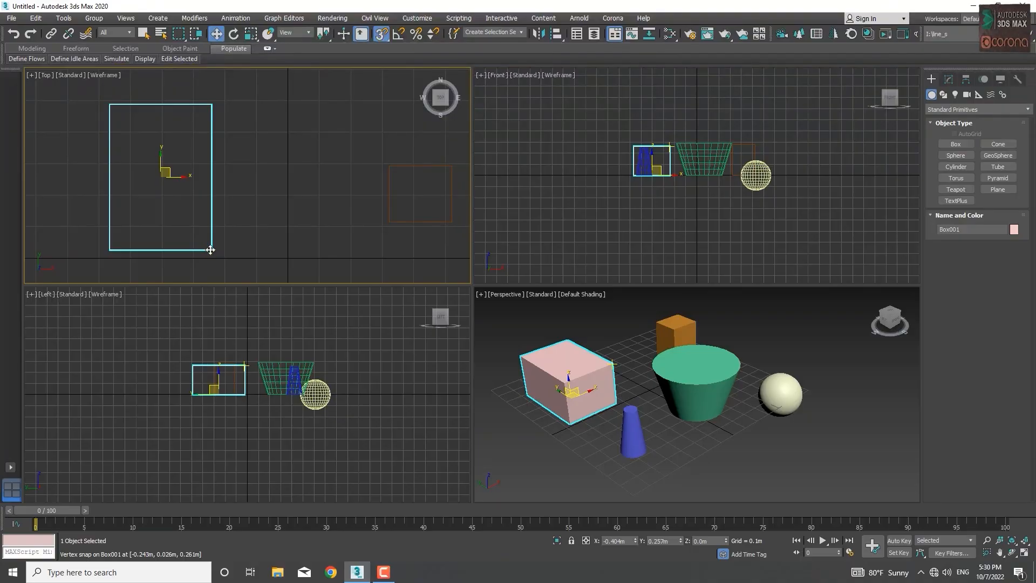
drag(210, 249, 452, 226)
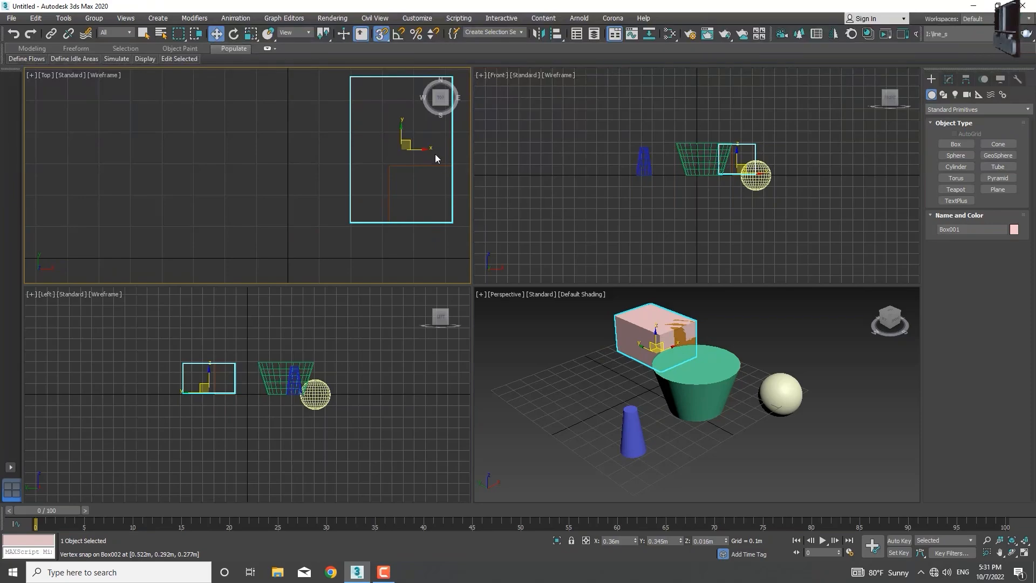
Step: Move Box001 away from the orange box in the Top viewport to about X -0.062 m, Y 0.316 m
drag(401, 149, 268, 158)
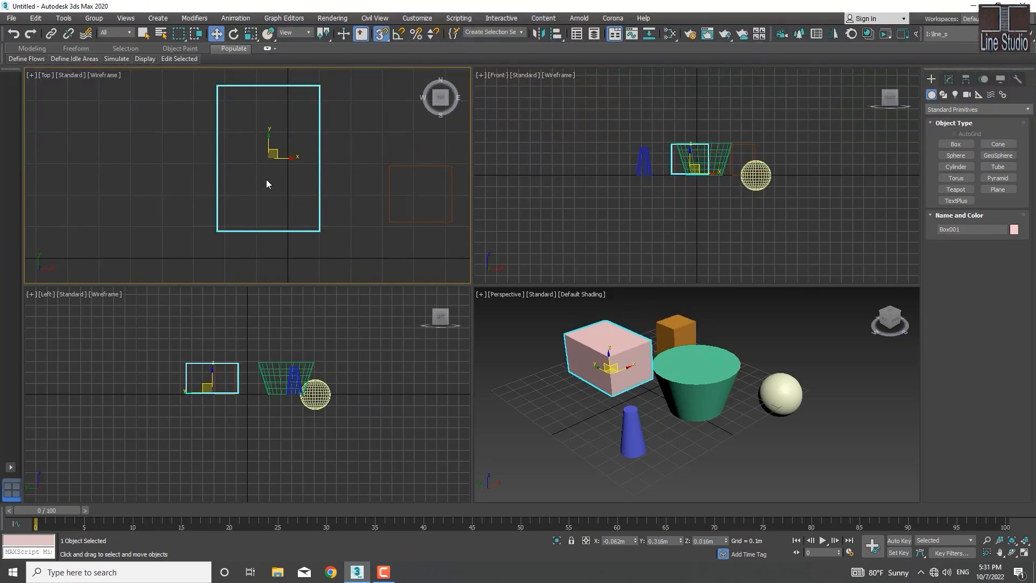
middle_drag(290, 193, 268, 187)
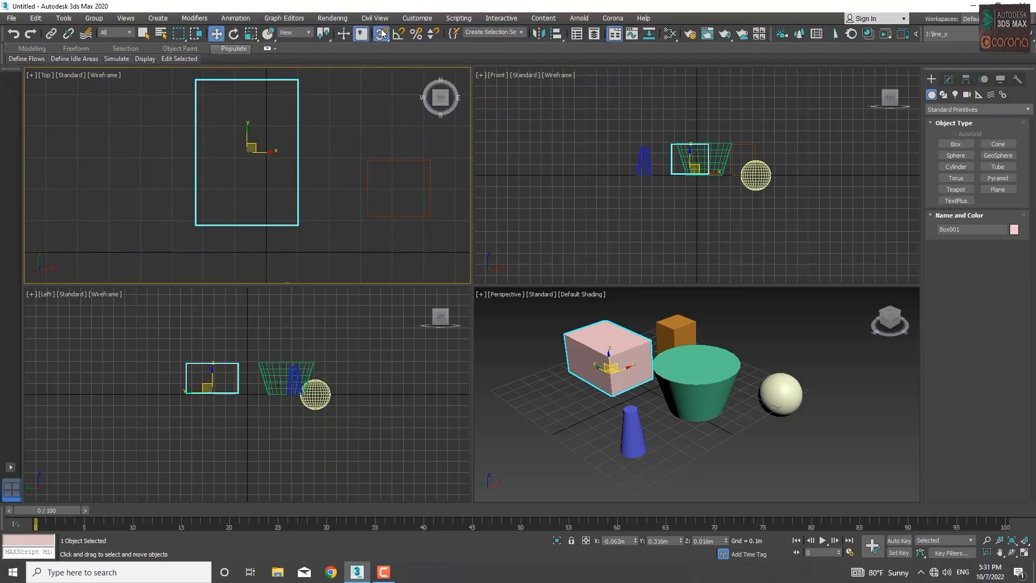
drag(384, 40, 385, 40)
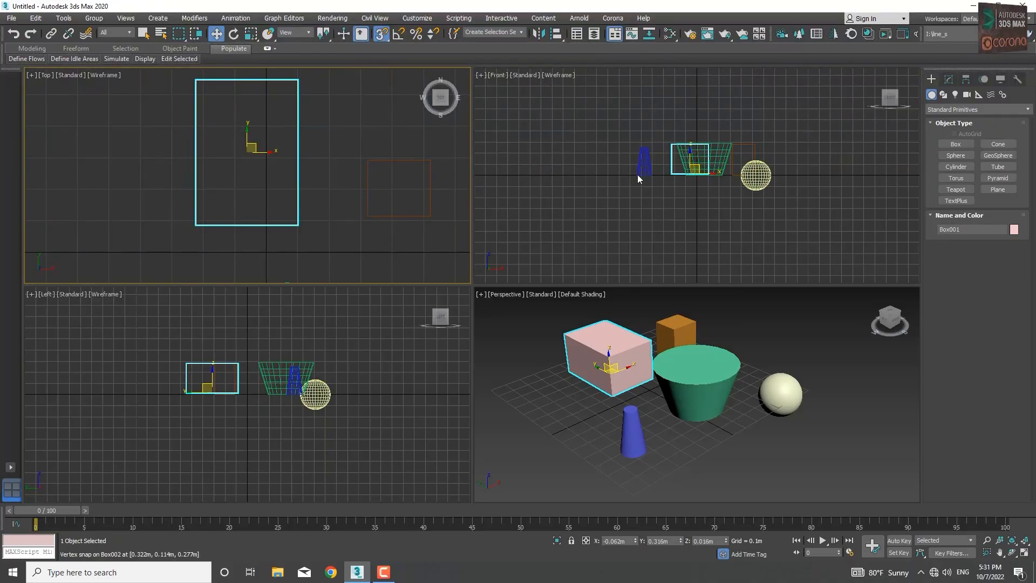
Step: Raise Box001 above the other objects in the Front viewport to about X -0.102 m, Z 0.488 m
scroll(594, 199, up, 5)
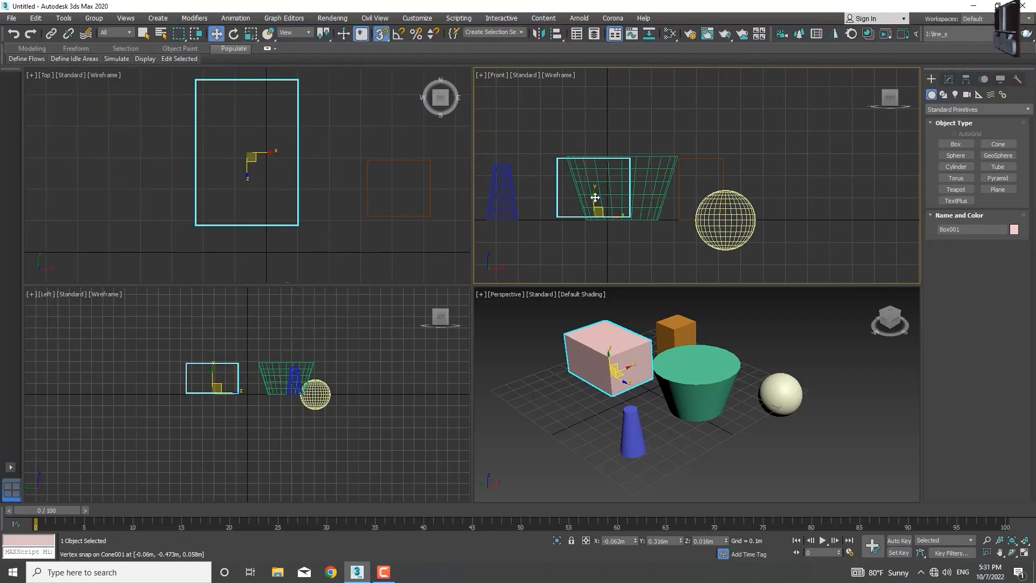
drag(595, 197, 585, 112)
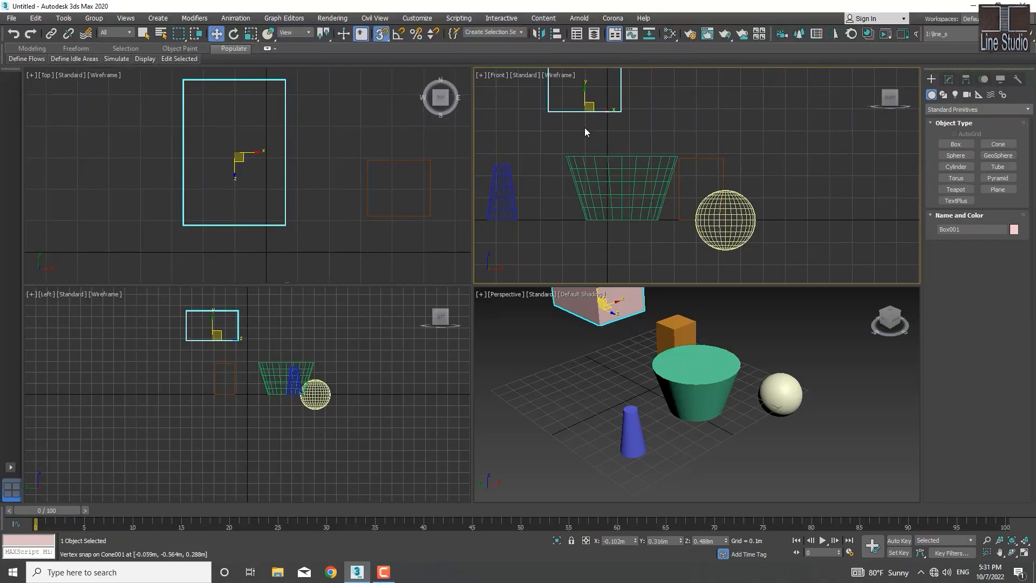
middle_drag(558, 177, 594, 215)
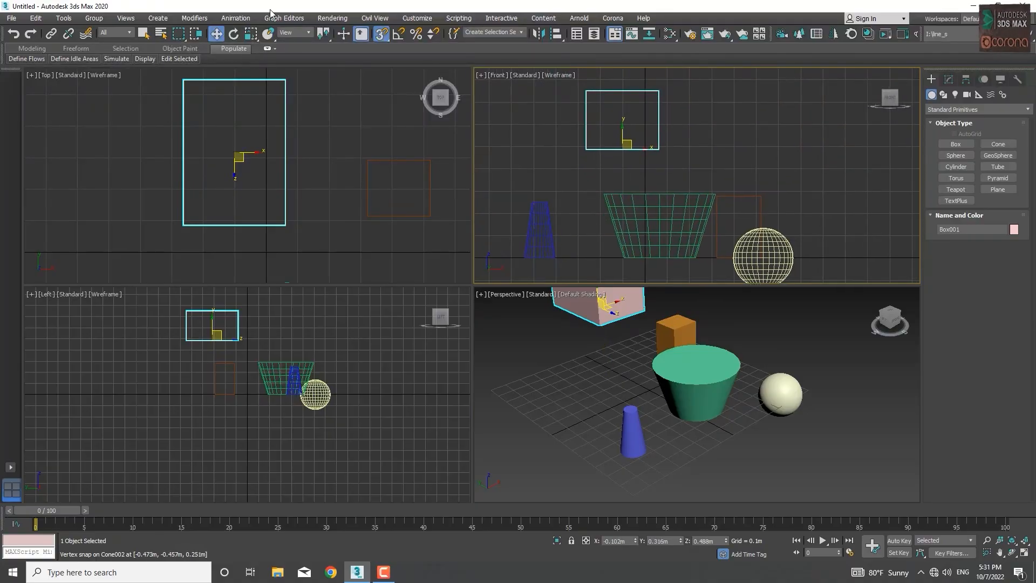
Step: Snap the raised Box001's corner vertex onto the orange box's matching corner in the Top viewport, move it away, and undo both moves
click(287, 225)
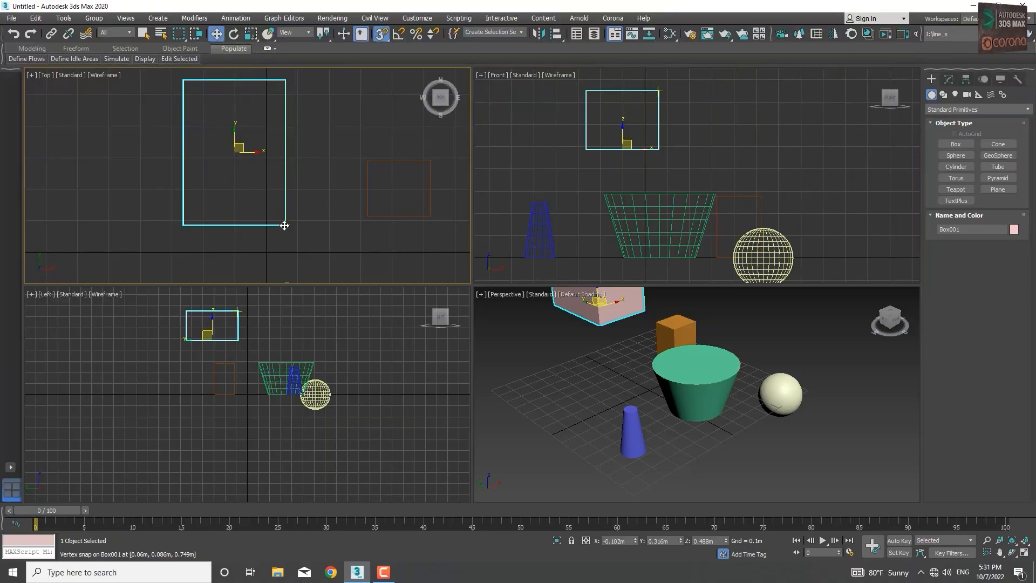
drag(283, 225, 426, 214)
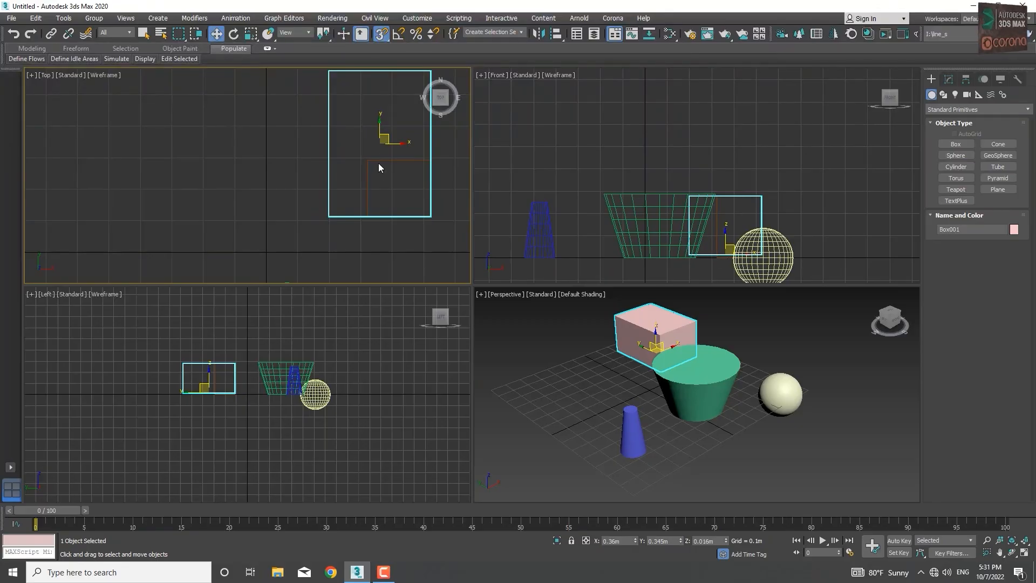
drag(381, 143, 174, 133)
key(ctrl+z)
key(ctrl+z)
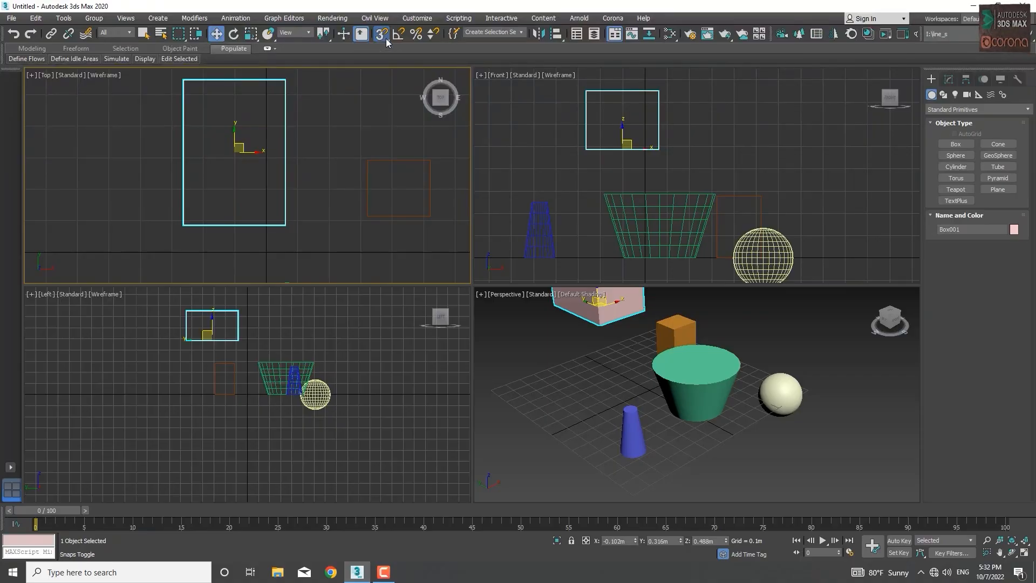
Step: Switch snapping to 2D, try snapping raised Box001's corner vertex in the Top viewport, and leave the box at about X -0.204 m, Y 0.362 m
drag(386, 38, 381, 54)
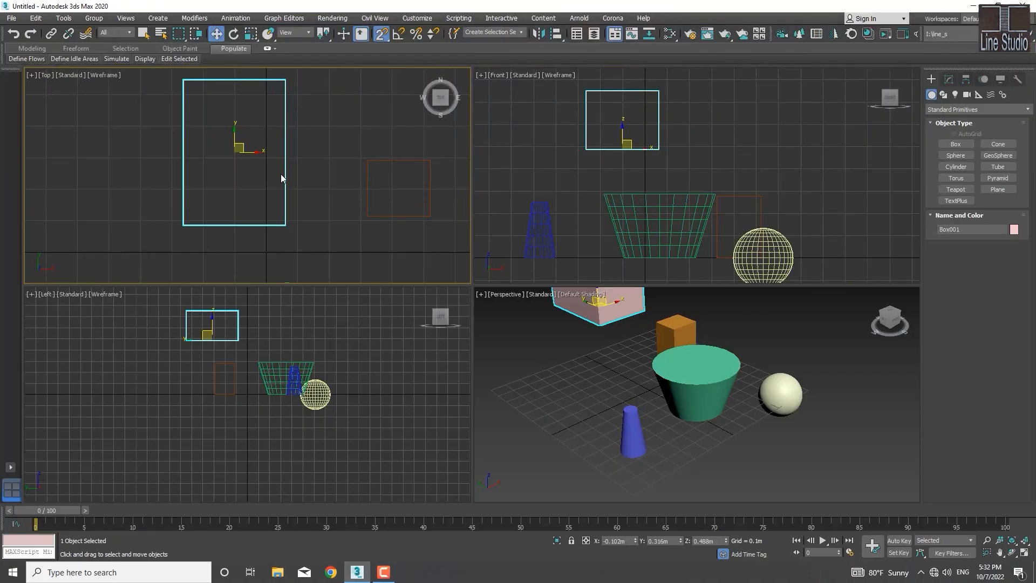
click(287, 229)
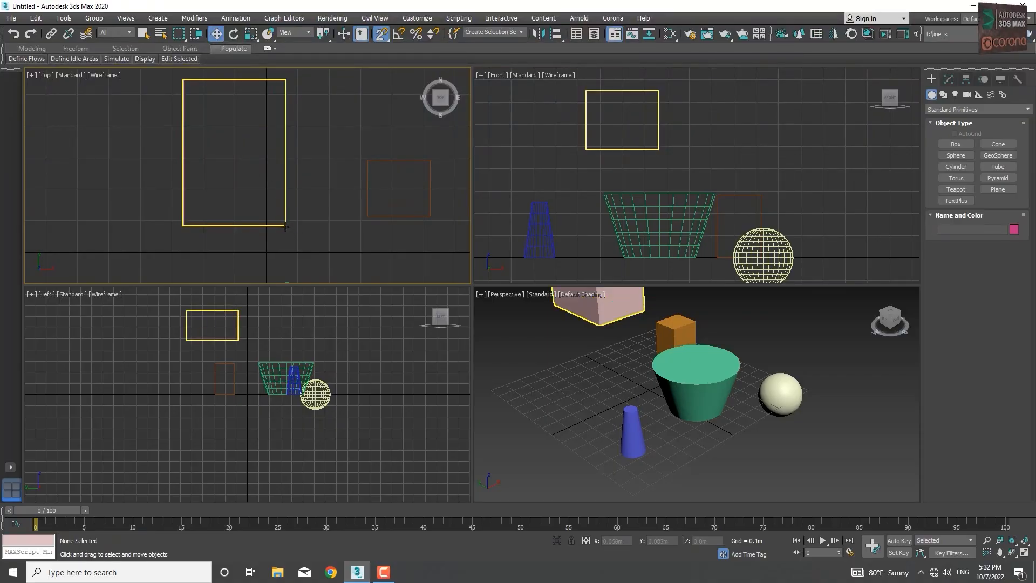
click(285, 227)
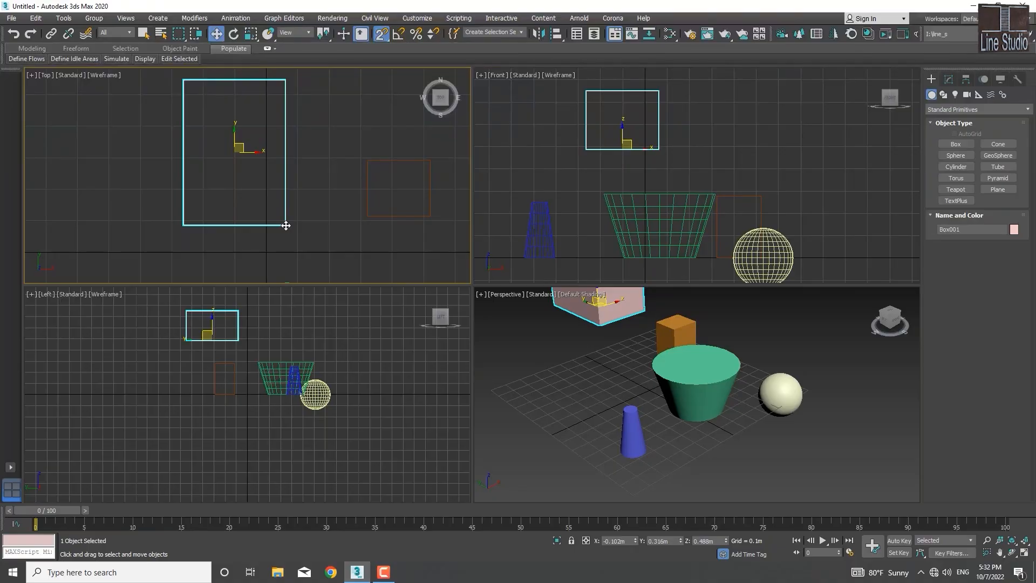
drag(286, 226, 430, 200)
drag(421, 157, 252, 212)
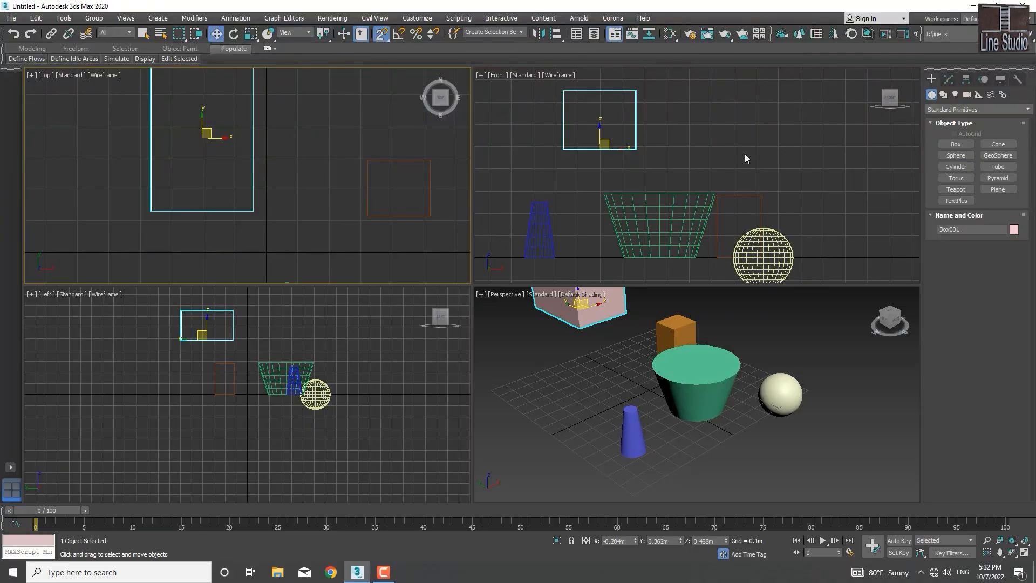
Step: Move Box001 up and away from the other objects in the Front viewport to about X -0.473 m, Z 0.605 m
middle_drag(744, 154, 704, 181)
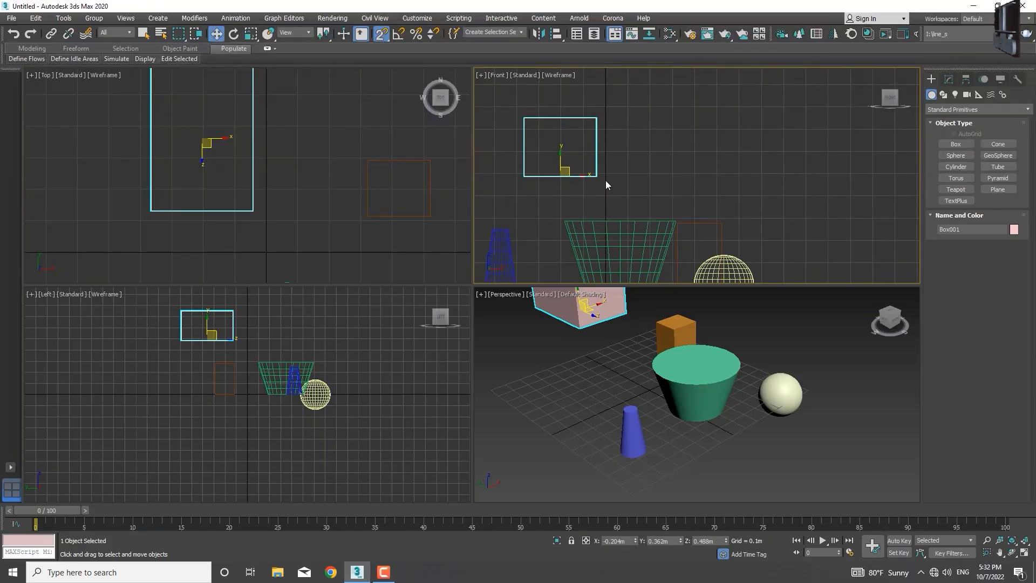
drag(596, 178, 502, 151)
middle_drag(597, 273, 620, 224)
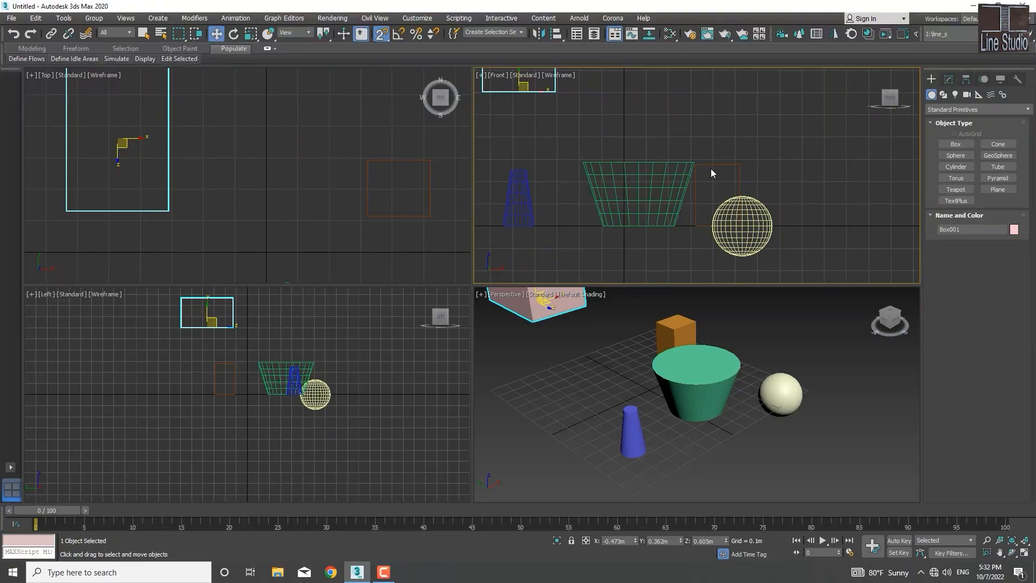
Step: Snap orange Box002's lower-left corner vertex onto the green cone's base ring in the Top viewport, and undo the move
scroll(625, 195, up, 2)
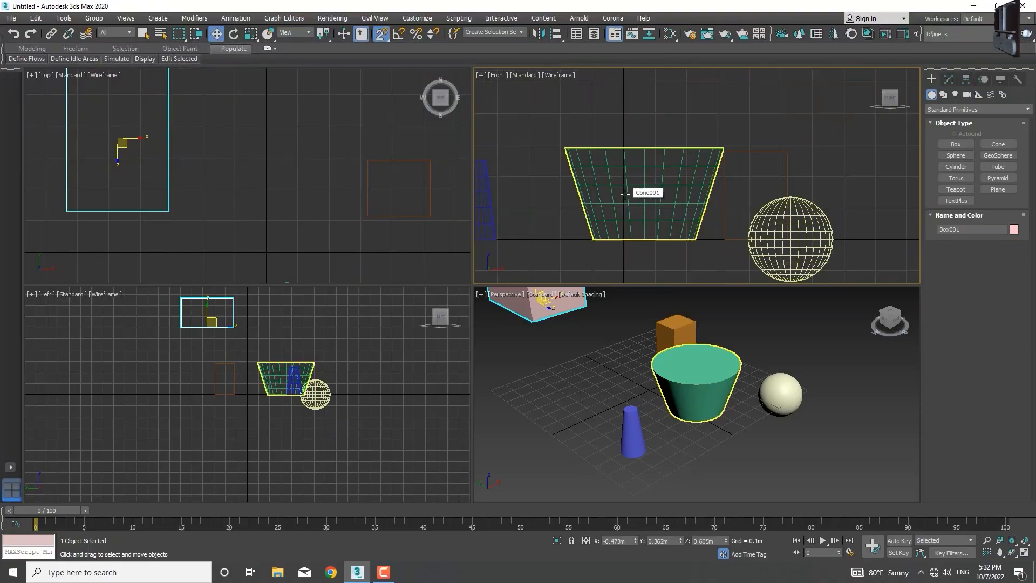
scroll(330, 181, up, 2)
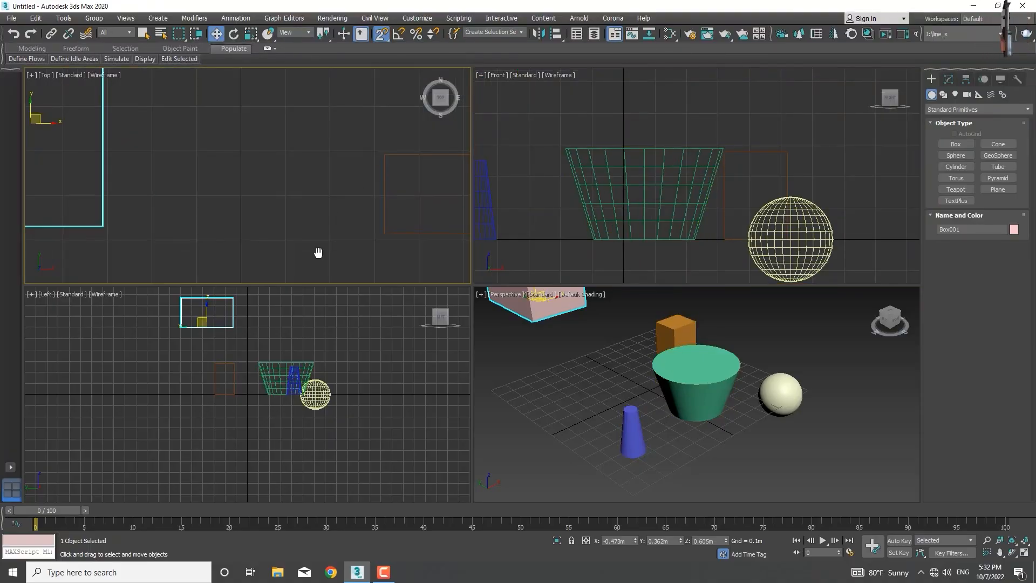
middle_drag(319, 253, 283, 269)
scroll(283, 268, down, 2)
middle_drag(314, 214, 344, 97)
middle_drag(341, 155, 374, 109)
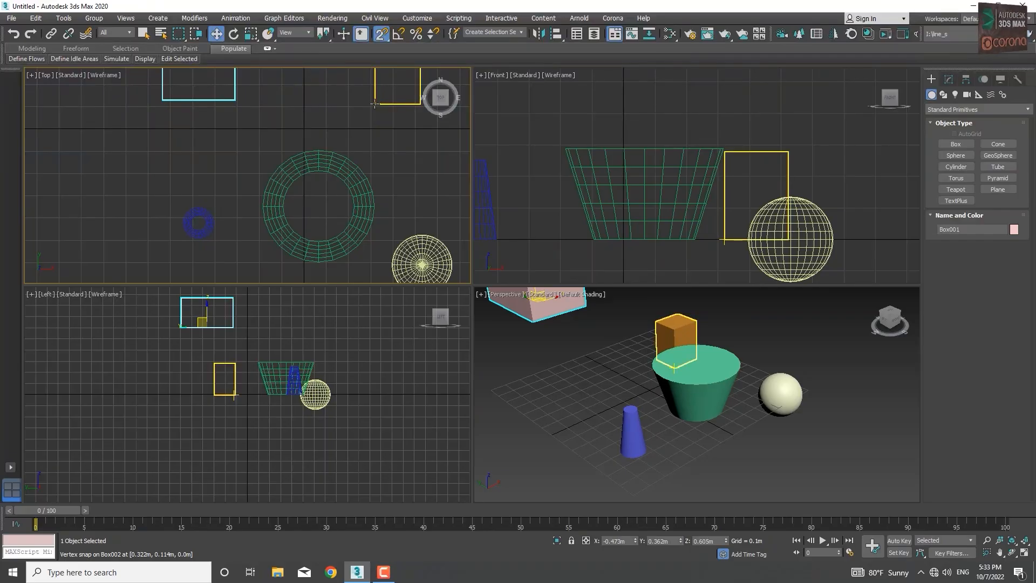
click(375, 104)
drag(376, 104, 354, 174)
scroll(316, 175, up, 5)
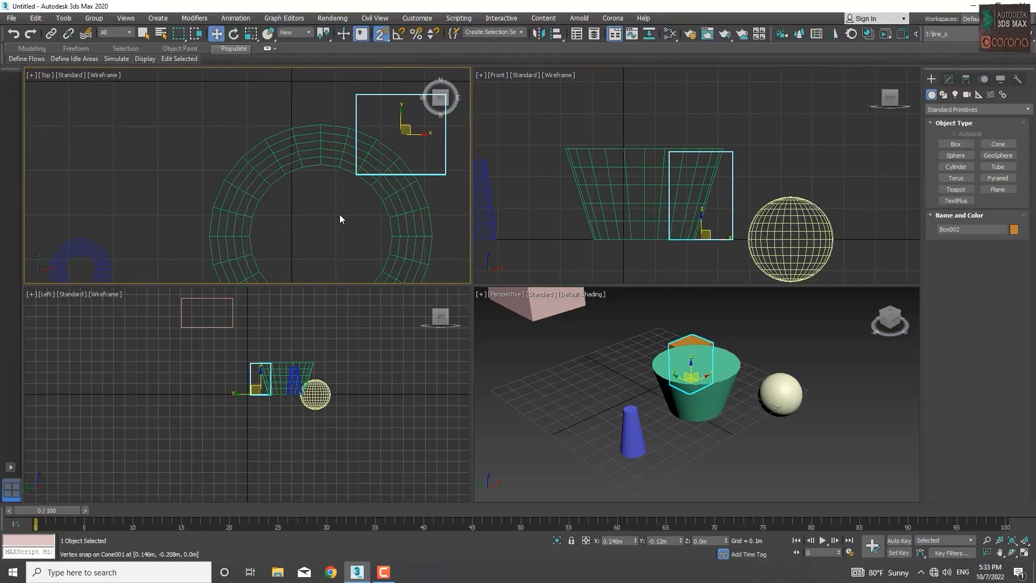
scroll(348, 188, down, 5)
middle_drag(347, 203, 285, 241)
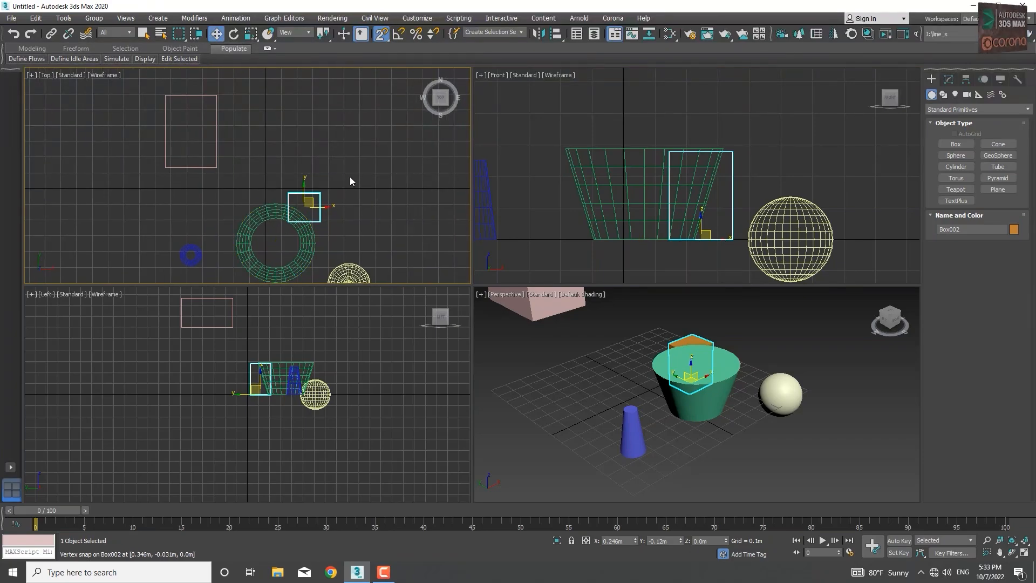
key(ctrl+z)
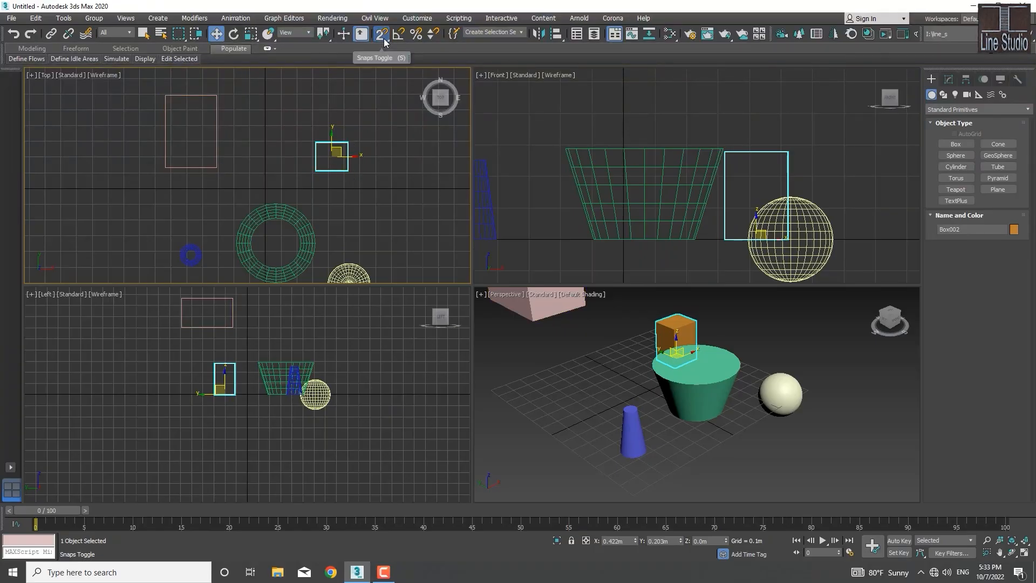
Step: Switch snapping to 2.5D and snap Box001's lower-right corner onto the orange box's matching corner in the Top viewport
drag(384, 38, 384, 66)
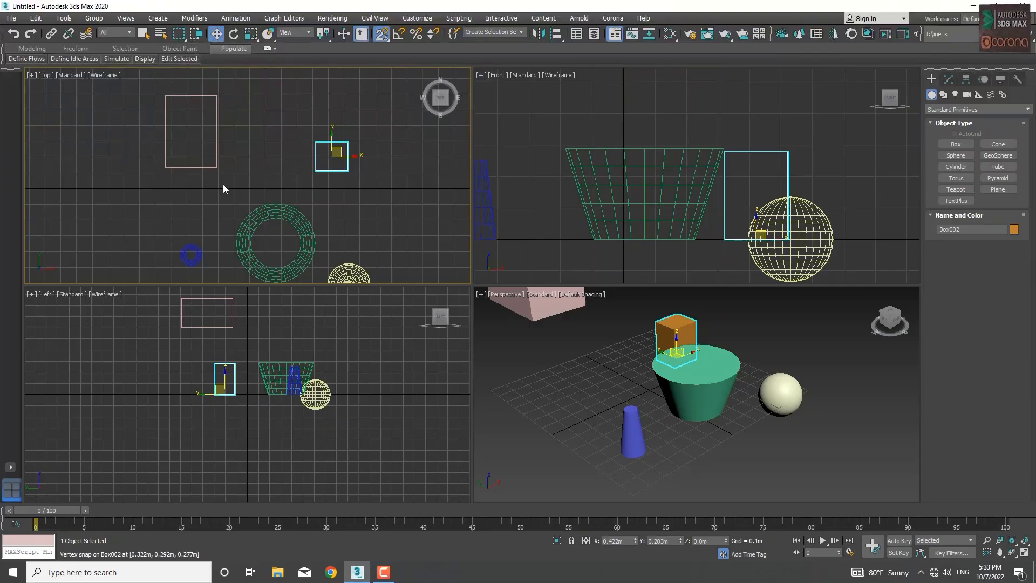
drag(216, 168, 348, 172)
scroll(718, 180, down, 5)
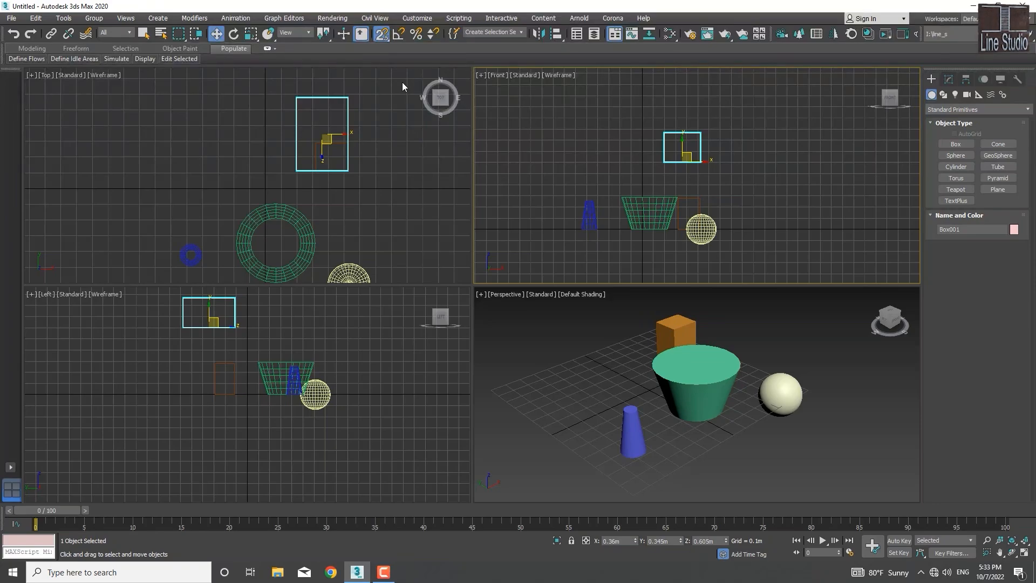
Step: Turn off the object snaps toggle and turn on Angle Snap
click(381, 34)
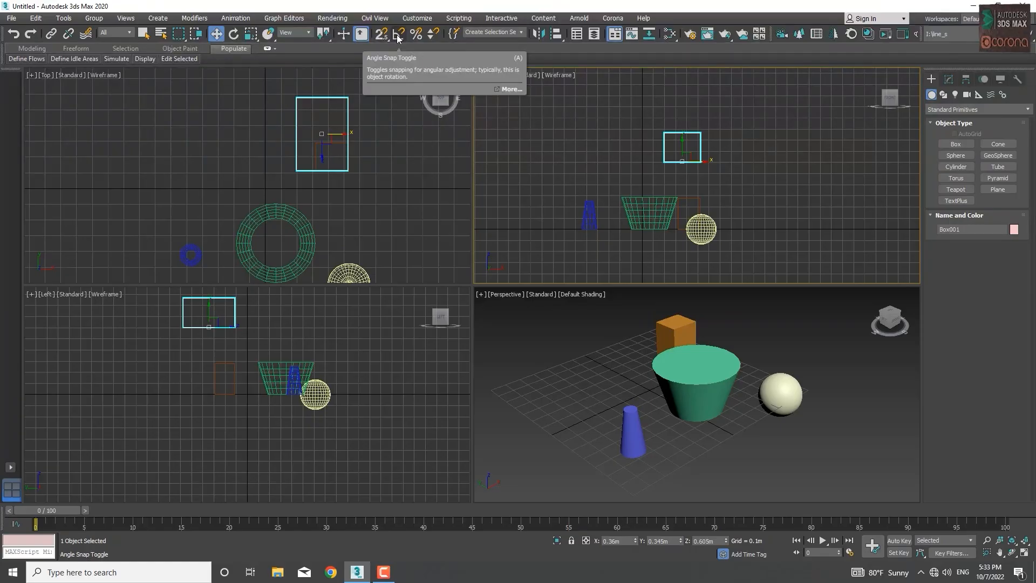
click(397, 35)
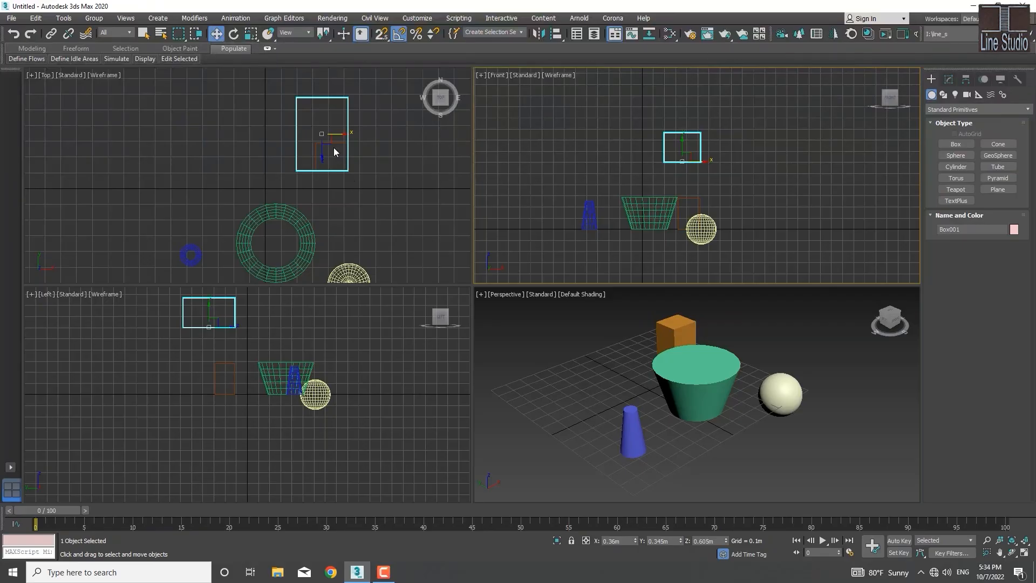
Step: Try moving Box001 in the Top viewport with Angle Snap on, and return it to X -0.473 m, Y 0.362 m
drag(340, 133, 267, 191)
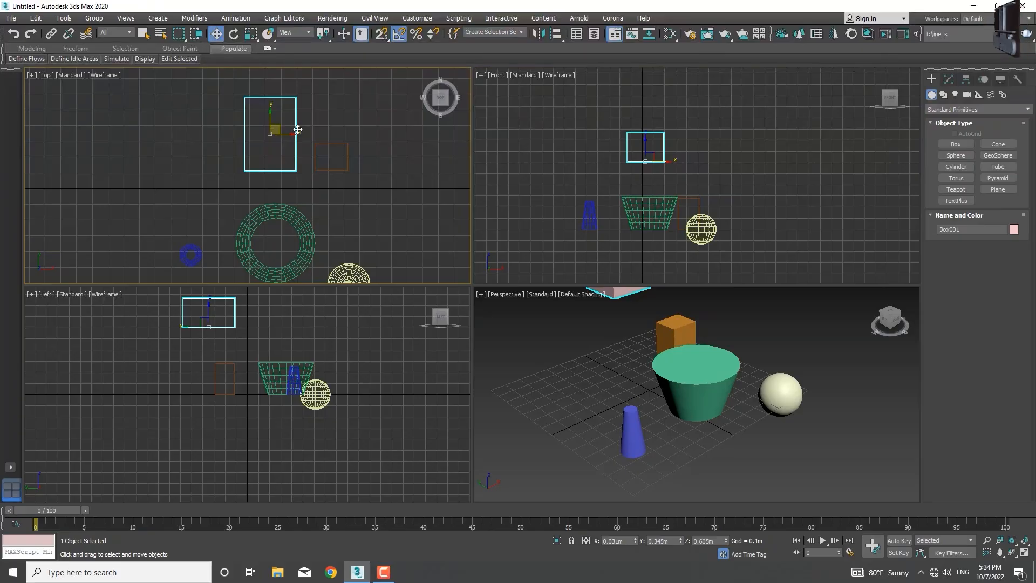
key(ctrl+z)
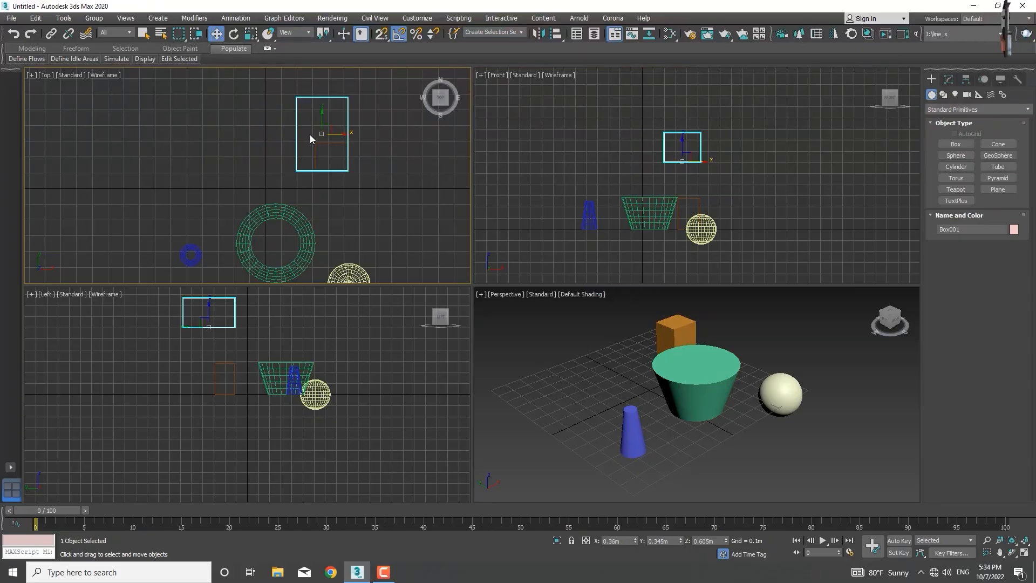
middle_drag(331, 130, 324, 133)
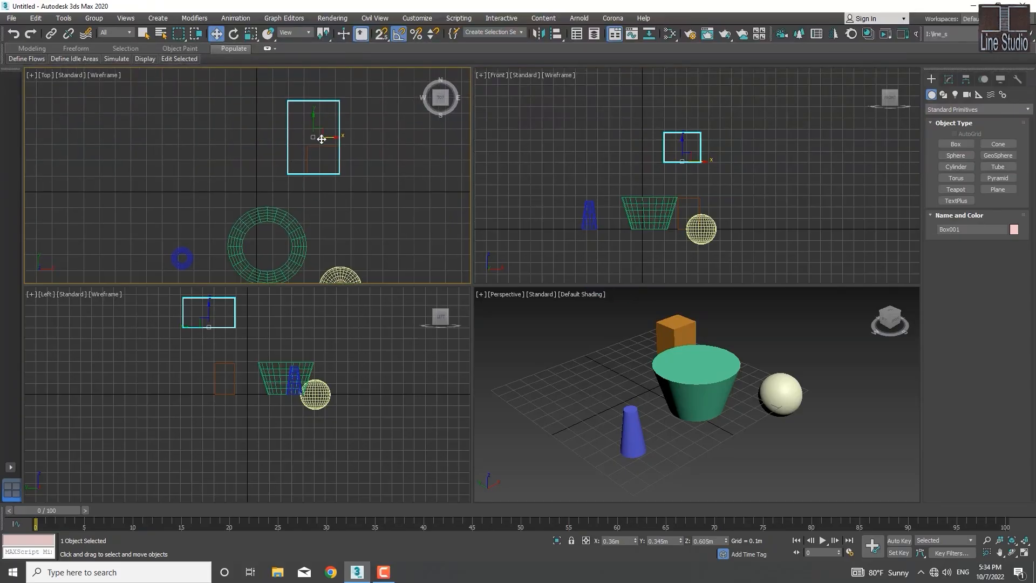
drag(322, 139, 221, 154)
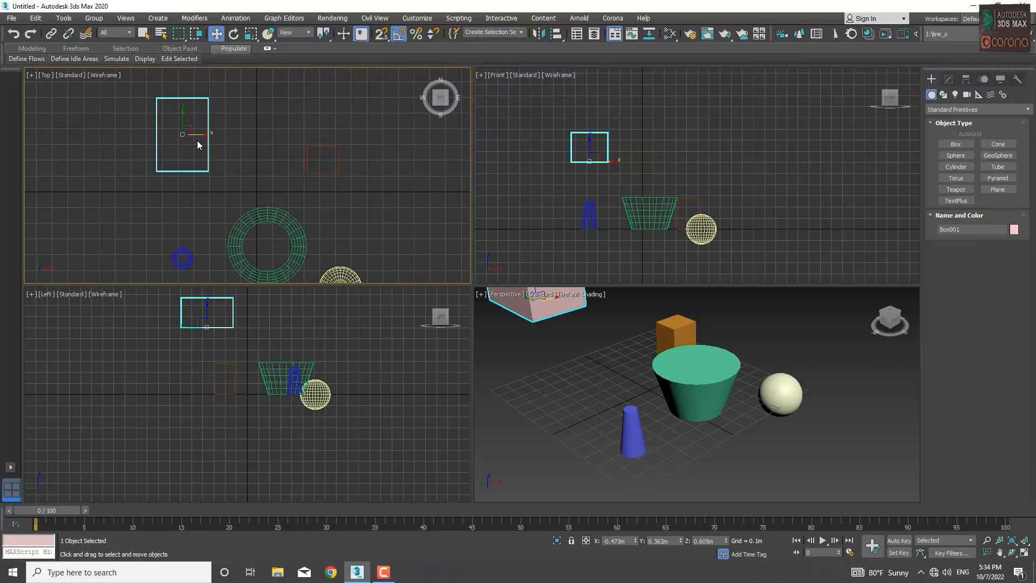
Step: Try rotating Box001 about its vertical axis in the Top viewport with Angle Snap on, and cancel the rotation
key(e)
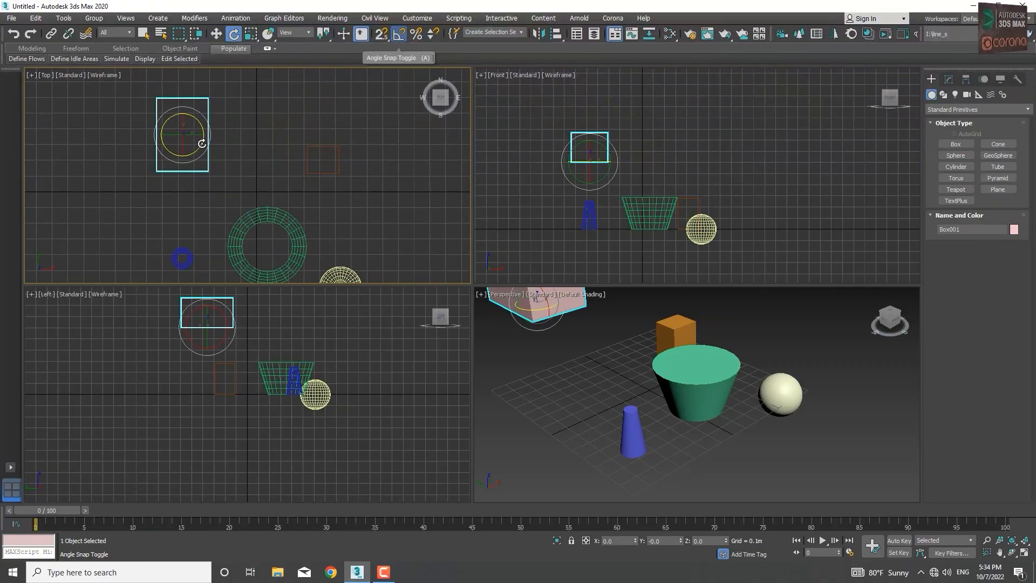
middle_drag(197, 142, 278, 223)
scroll(224, 108, up, 7)
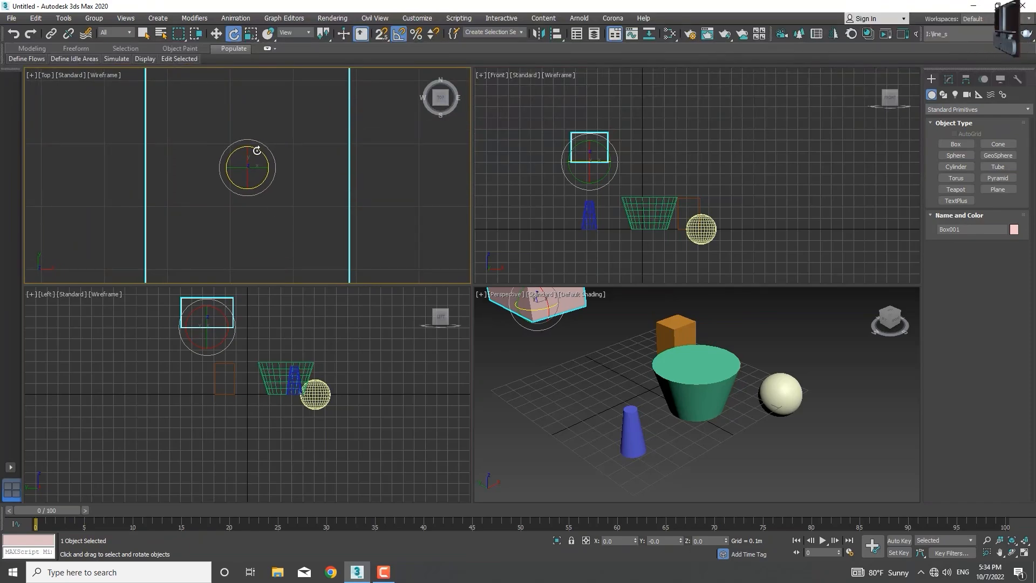
drag(258, 151, 231, 129)
right_click(231, 129)
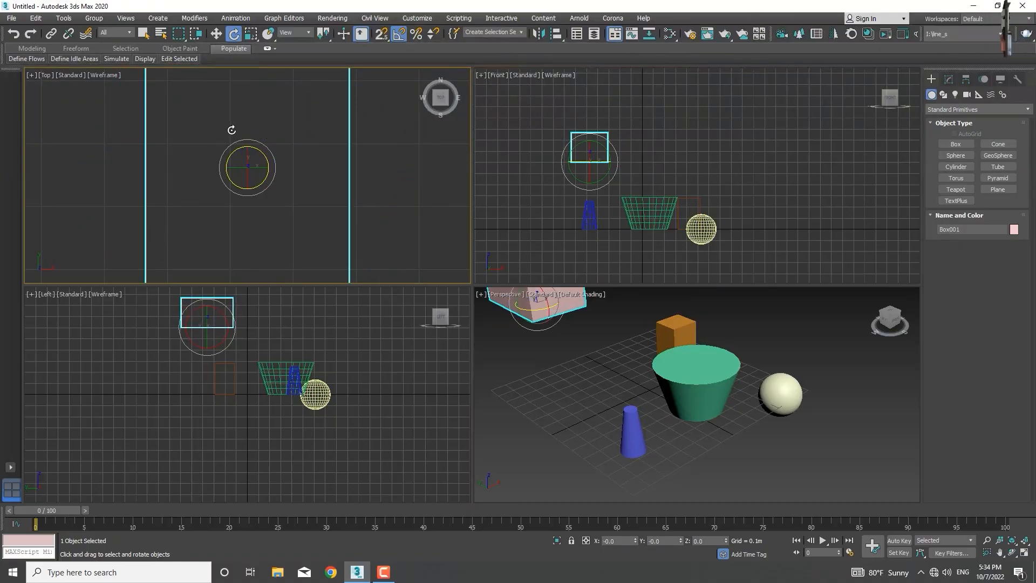
Step: Check the angle and percent increments in the Grid and Snap Settings options
right_click(399, 33)
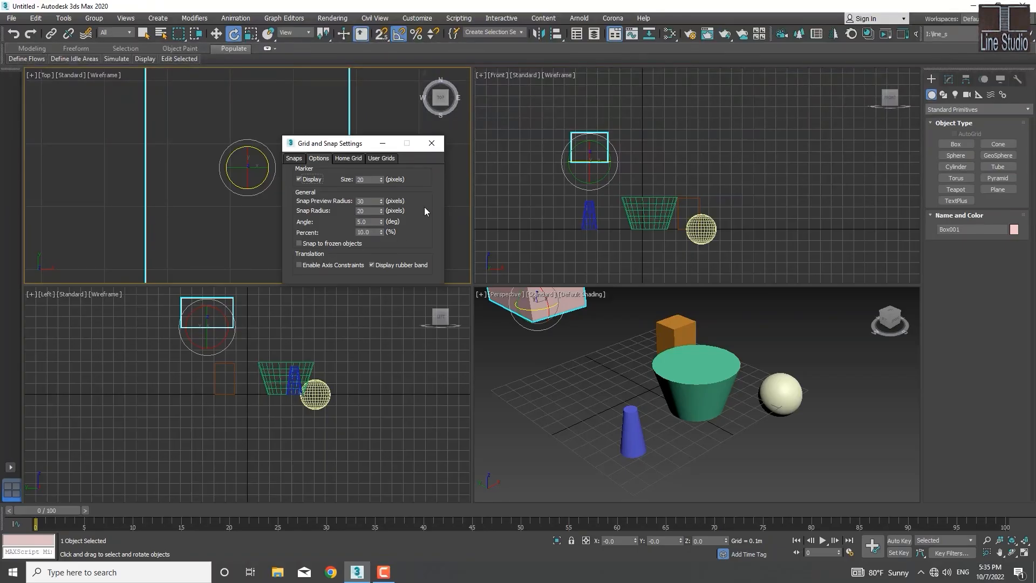
click(432, 144)
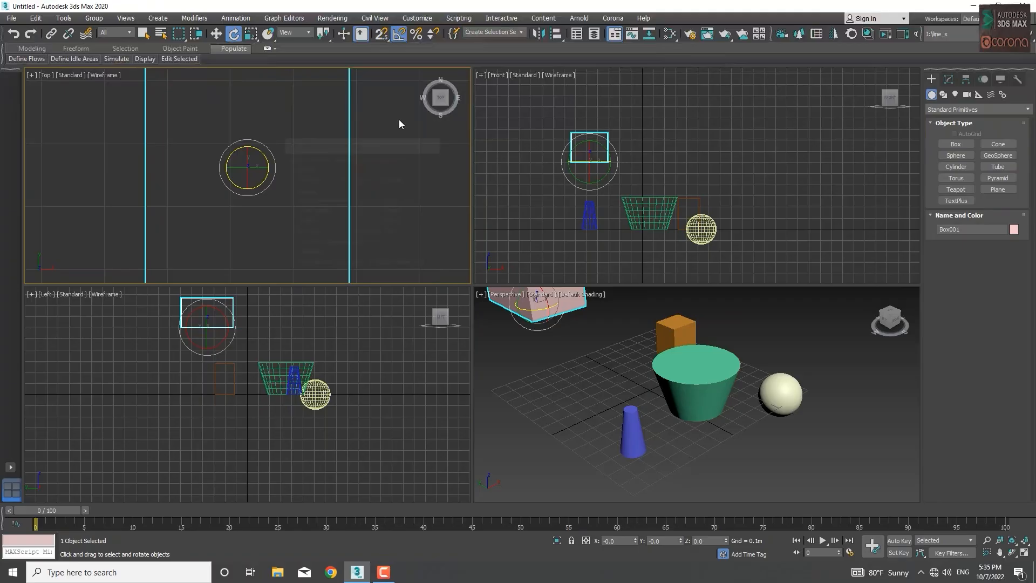
Step: Turn on Percent Snap and scale Box001 to 70% in X and Y in the Top viewport
click(399, 33)
click(416, 34)
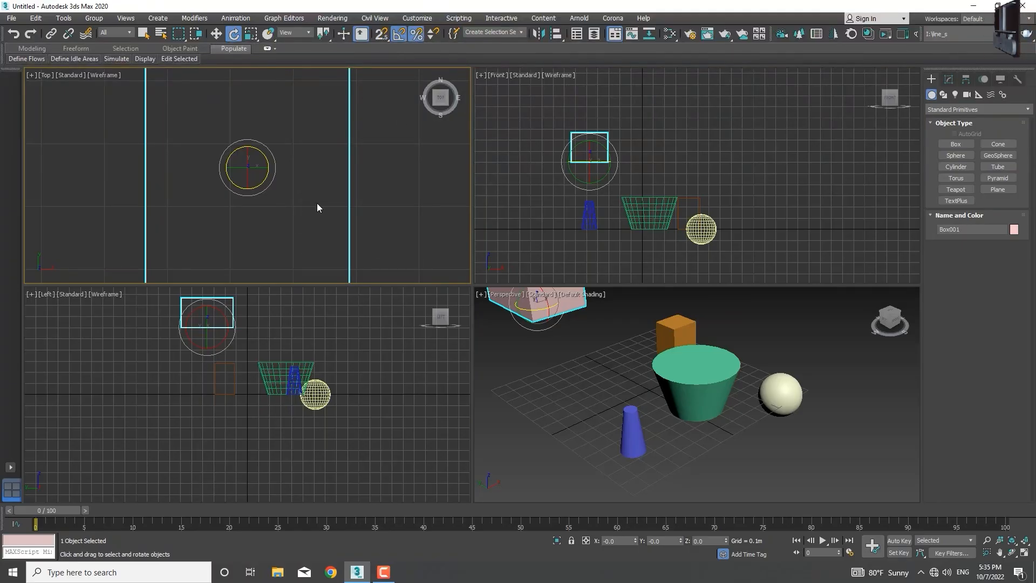
key(r)
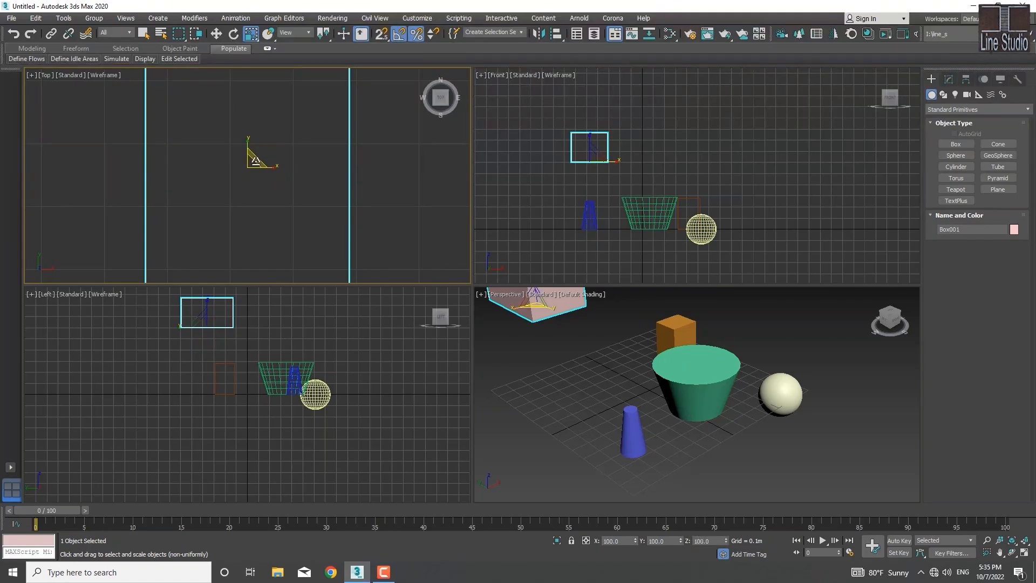
drag(254, 158, 255, 207)
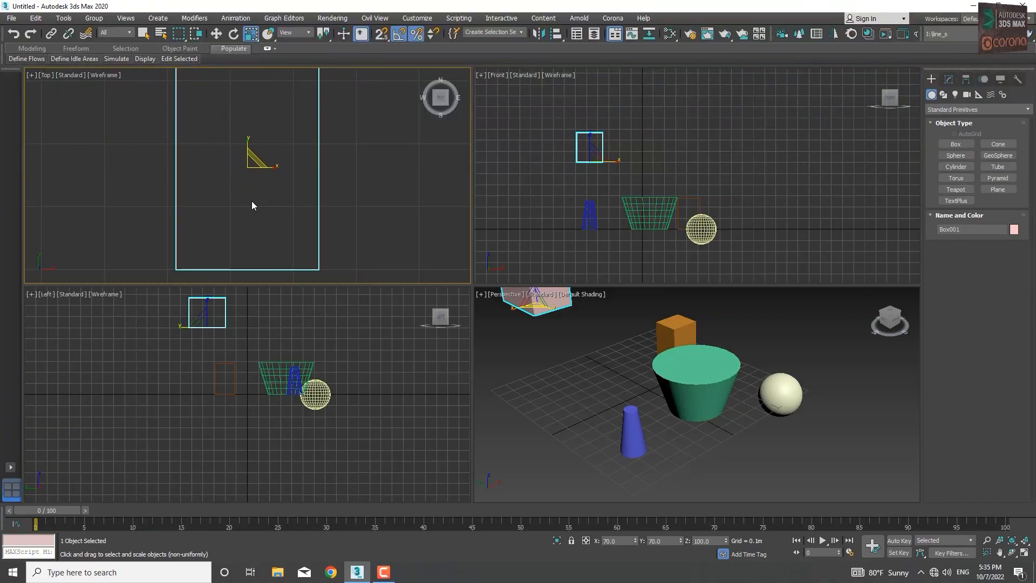
scroll(263, 183, down, 5)
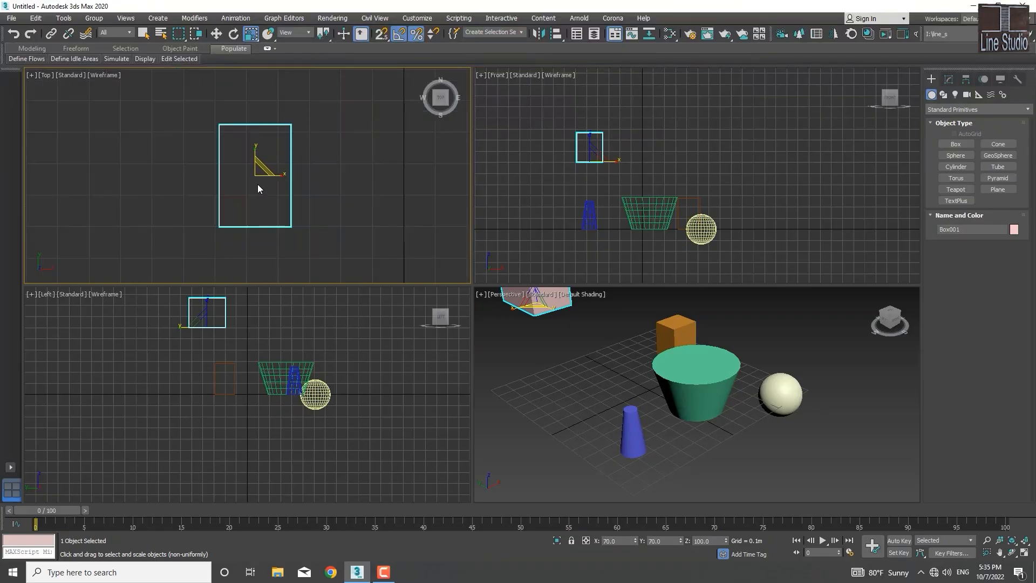
scroll(271, 181, down, 3)
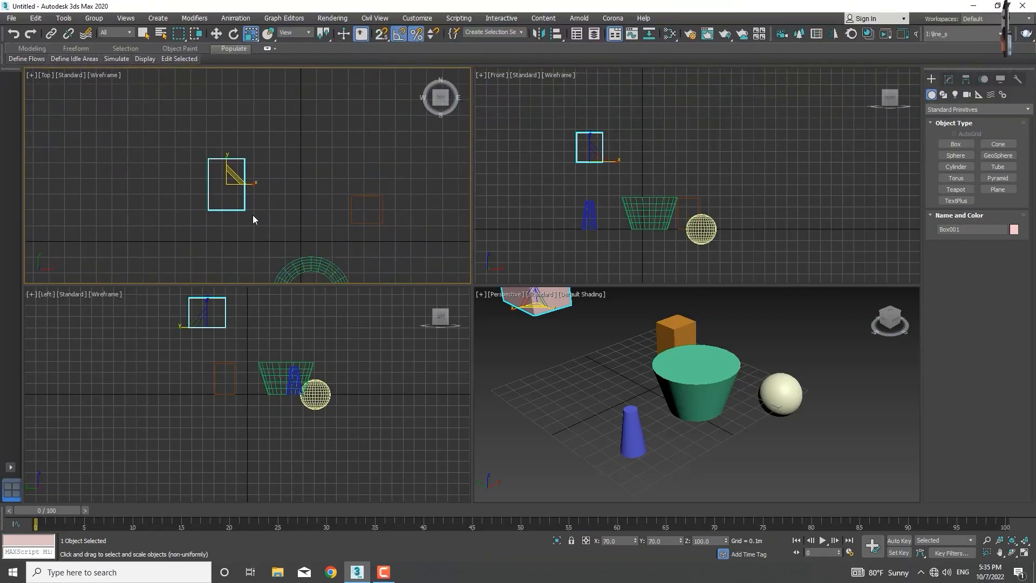
middle_drag(235, 210, 243, 208)
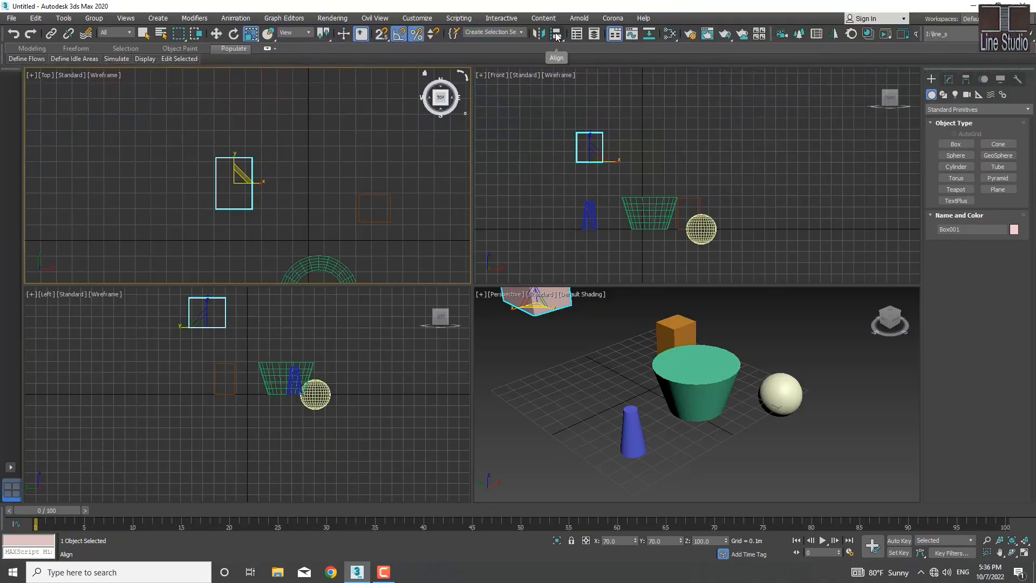
Step: Select Box001 in the Top viewport and pick the orange box, Box002, as its Align target
drag(562, 38, 562, 38)
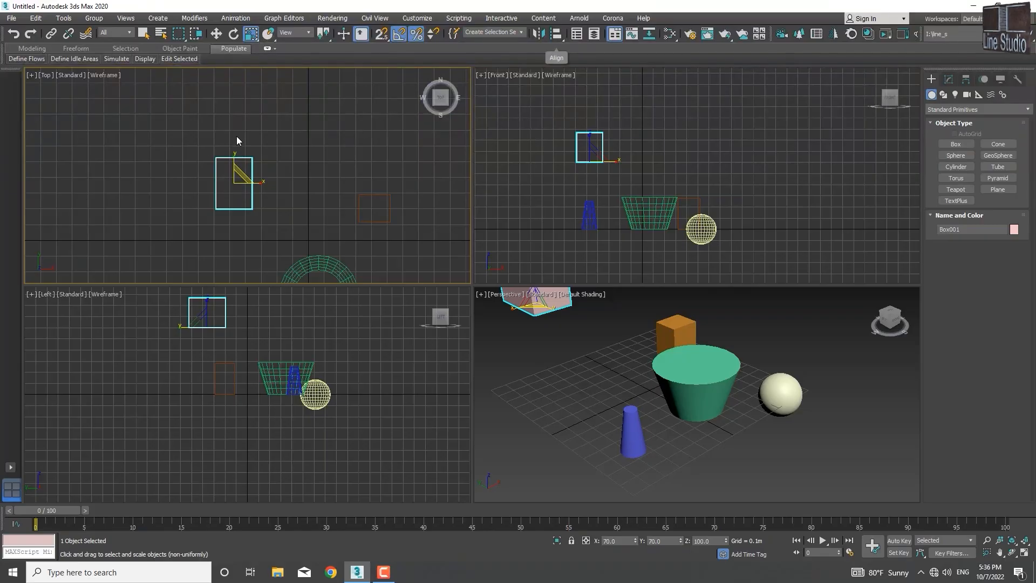
click(232, 236)
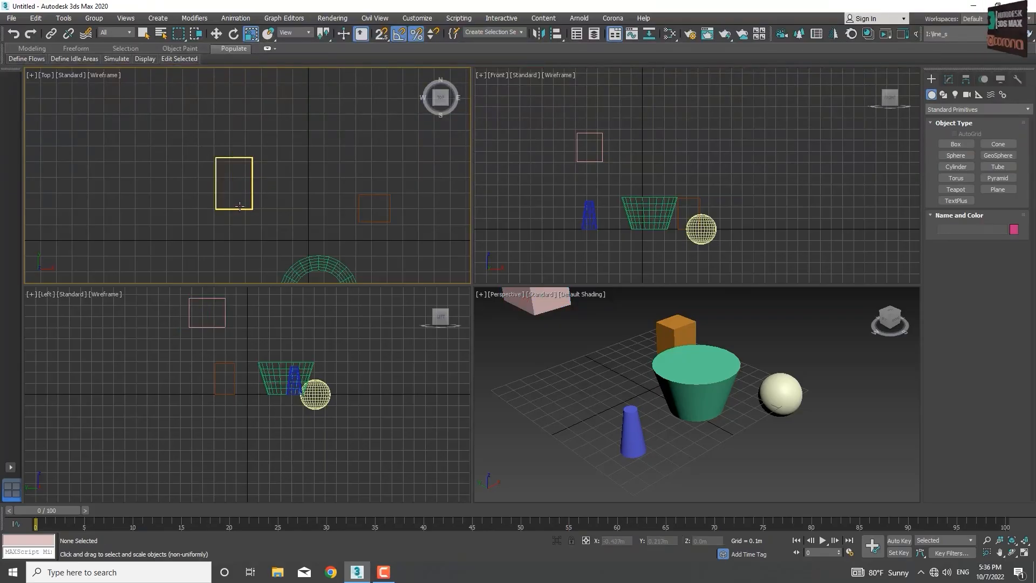
click(240, 208)
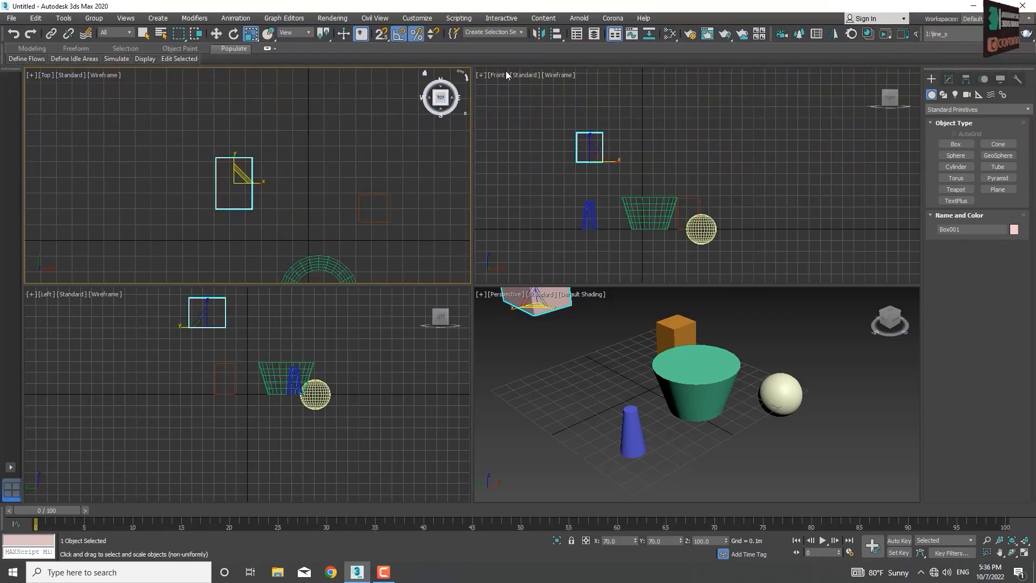
click(556, 34)
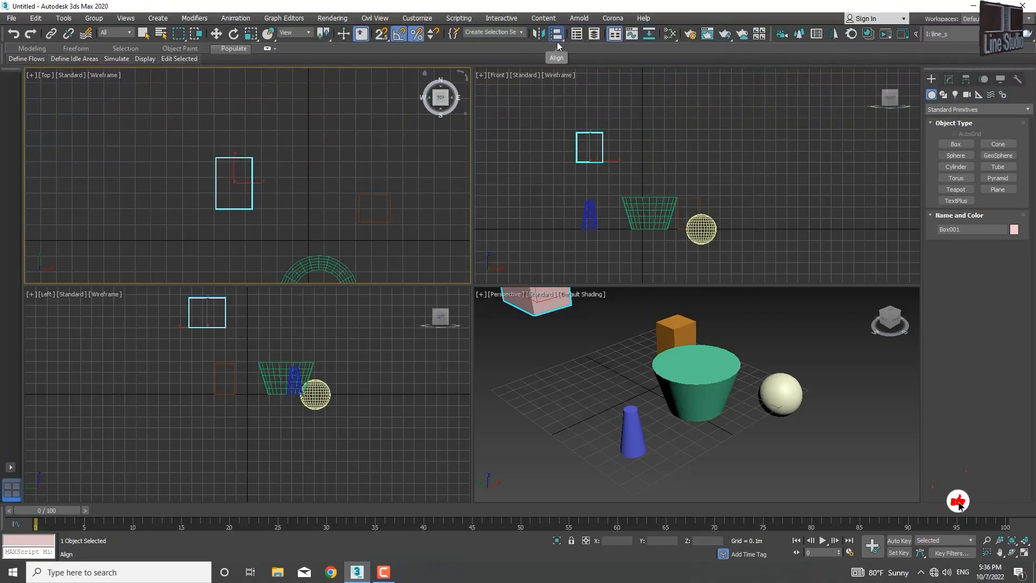
key(alt+a)
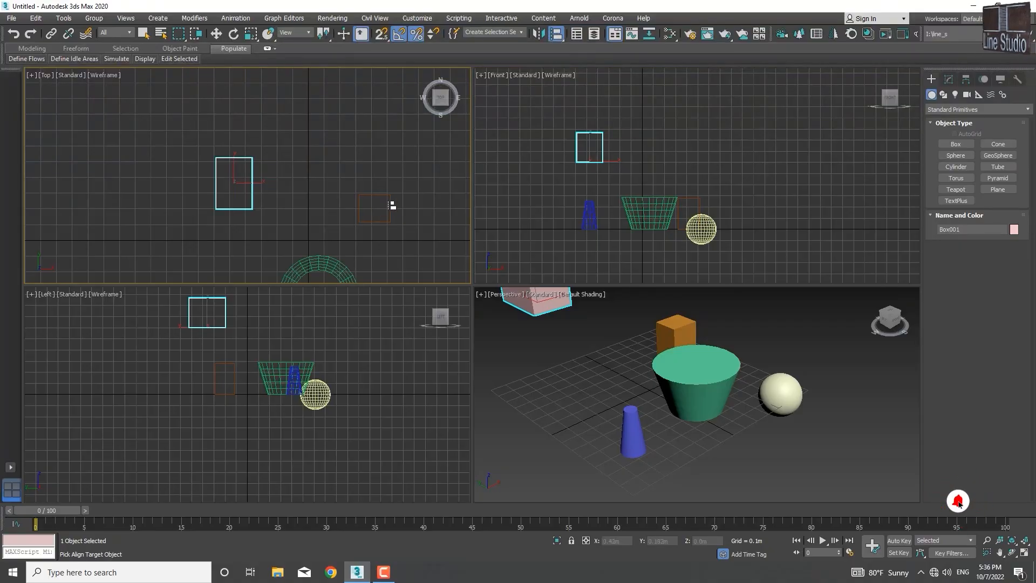
click(556, 35)
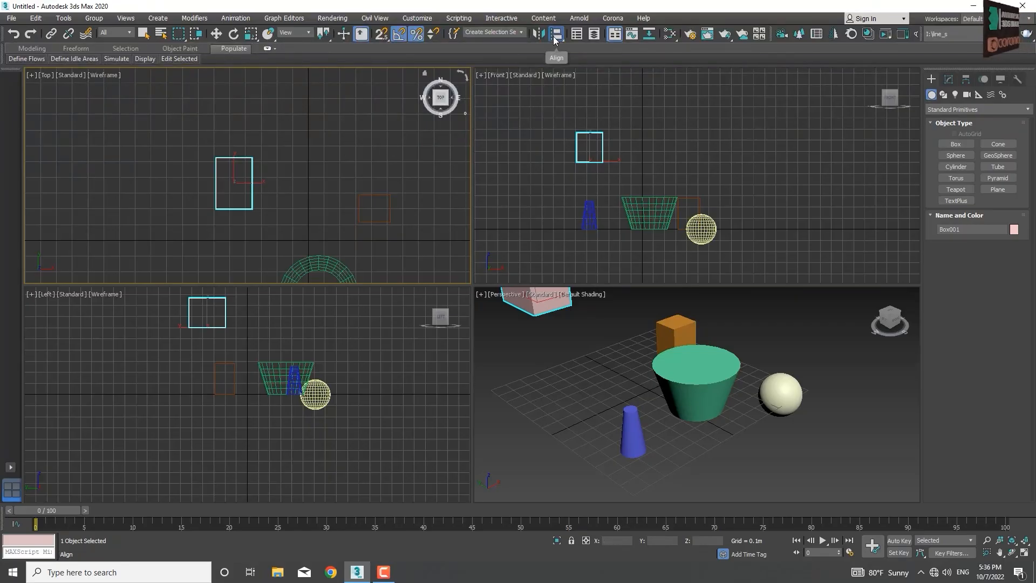
click(380, 225)
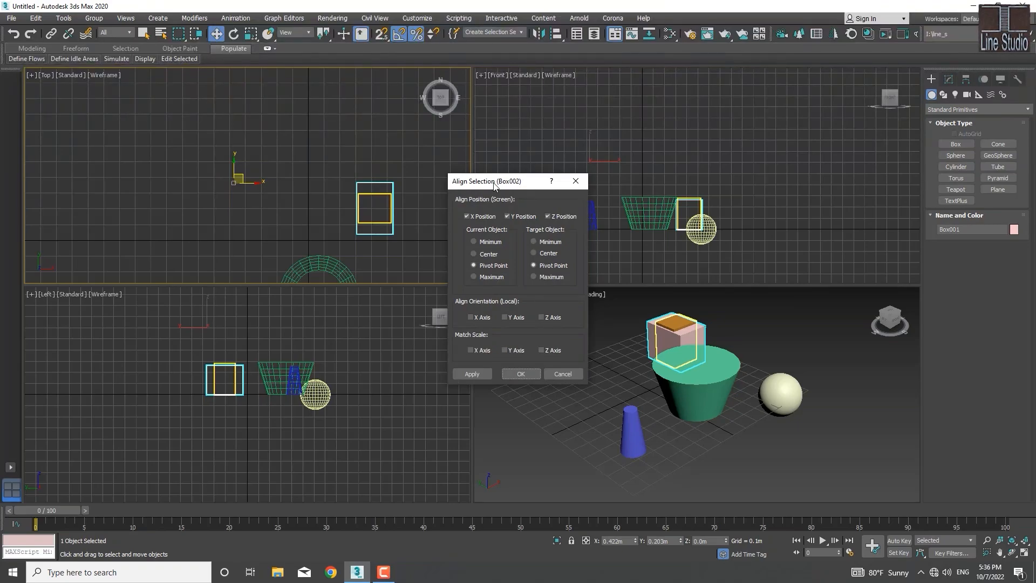
drag(529, 185, 208, 114)
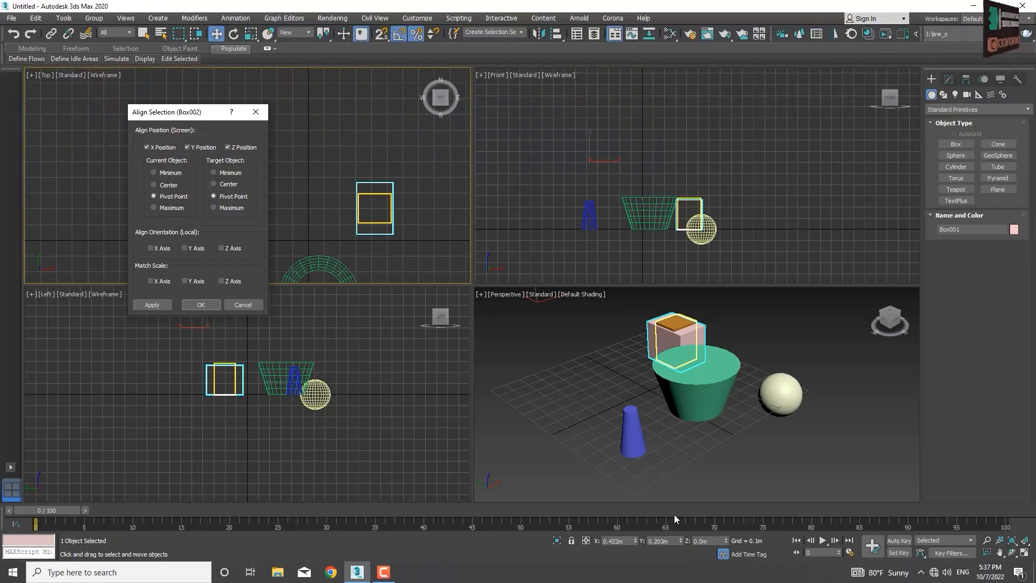
Step: Try aligning Box001's Center and Minimum to Box002's pivot point, and its Minimum to the target's Minimum, Center, Pivot Point and Maximum
click(153, 185)
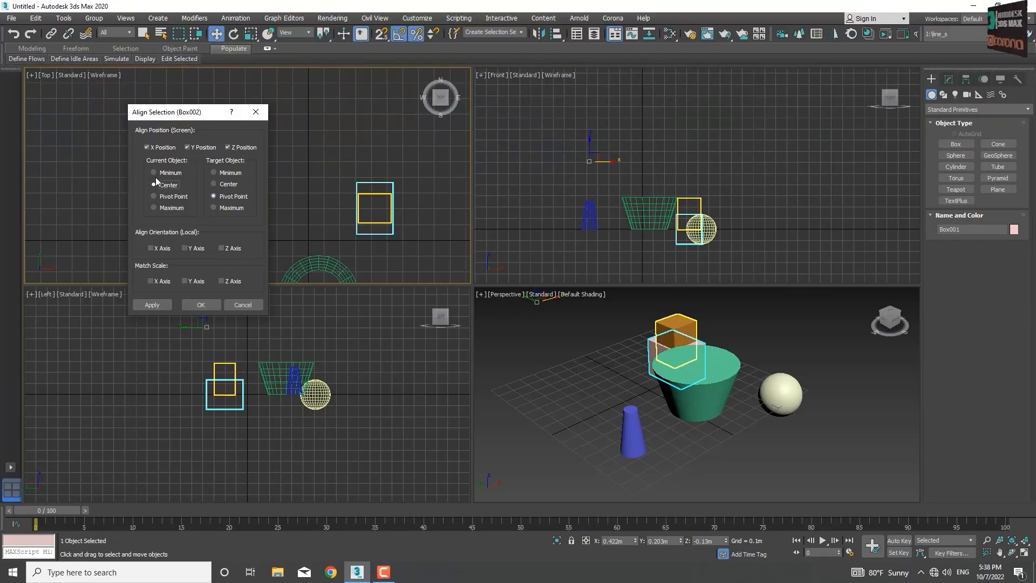
click(154, 172)
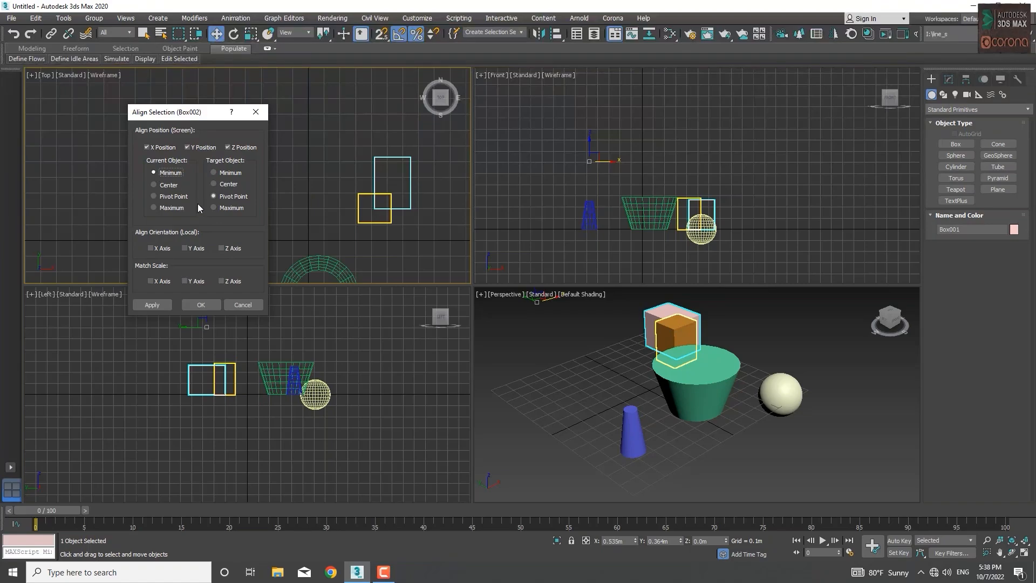
click(228, 174)
click(227, 185)
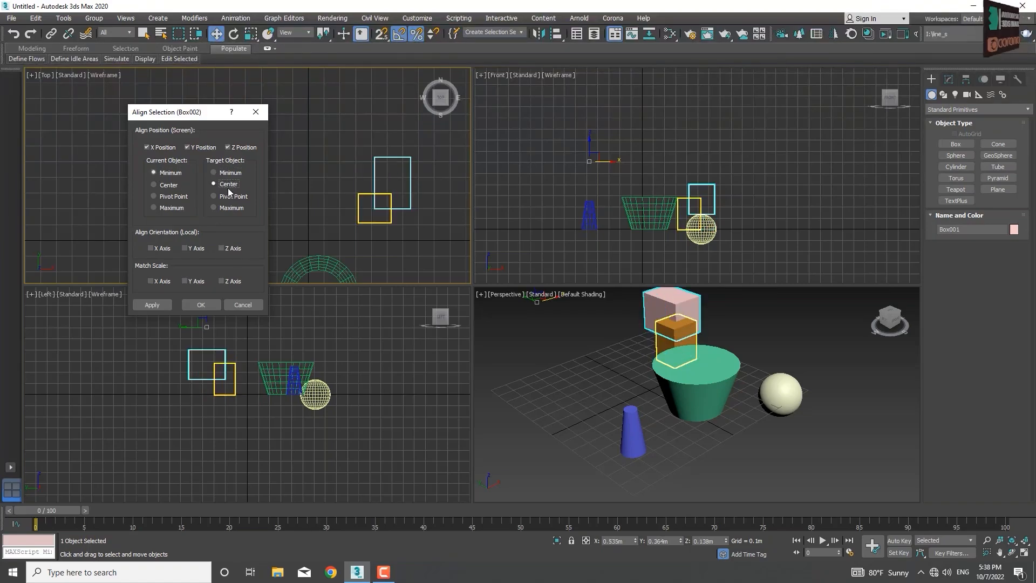
click(229, 196)
click(231, 209)
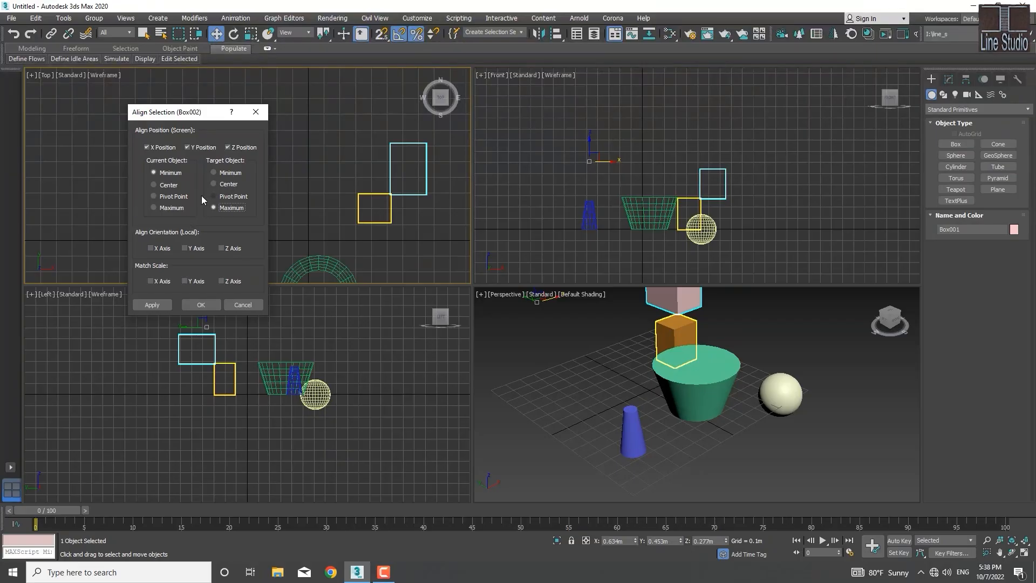
Step: Try aligning Box001's Center, Pivot Point and Maximum to the Maximum of Box002 in X, Y and Z
click(154, 185)
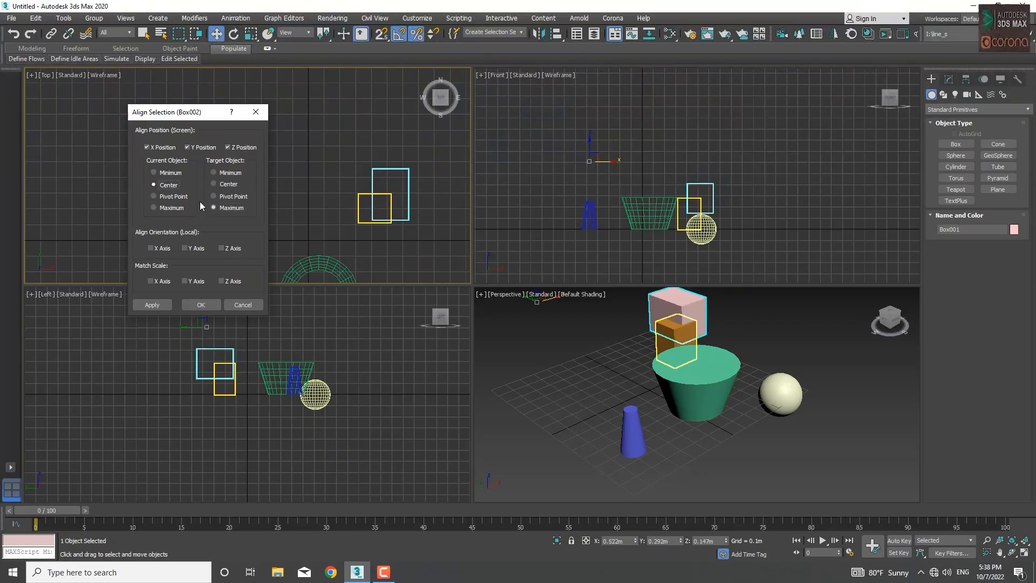
click(154, 196)
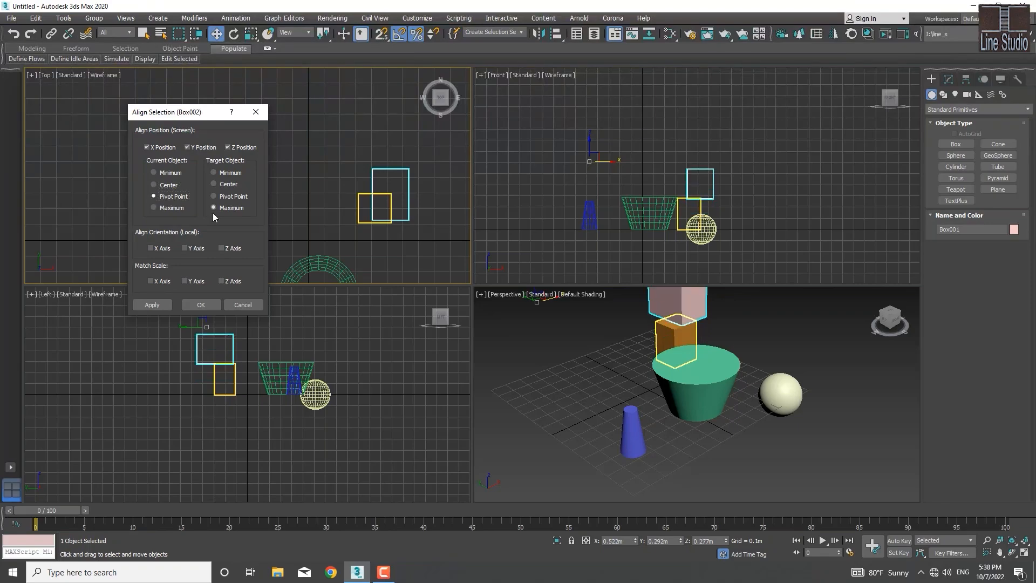
click(160, 211)
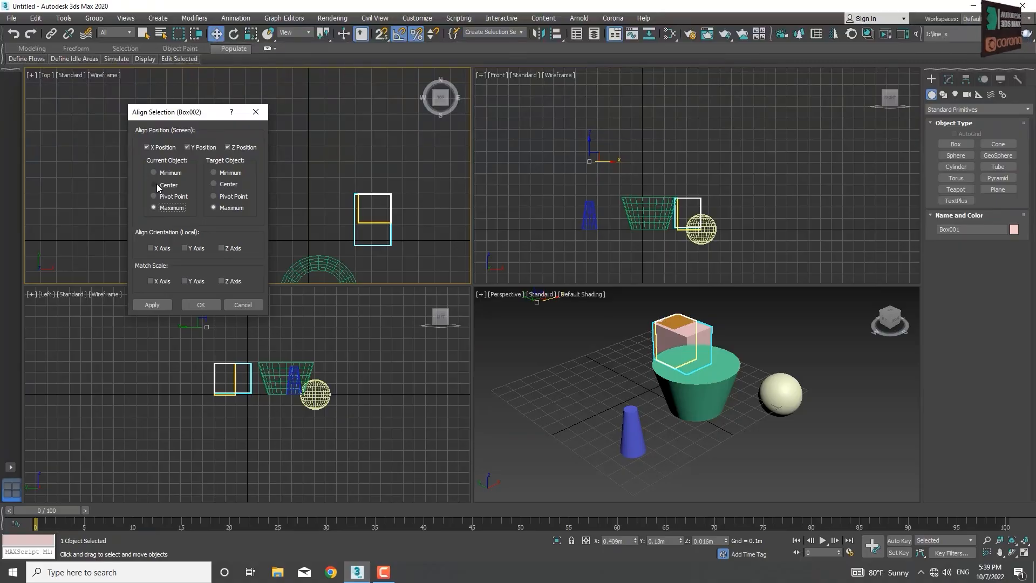
Step: Align Box001 center to center with Box002 in X, Y and Z, and check the match in the orthographic viewports
click(157, 184)
click(215, 184)
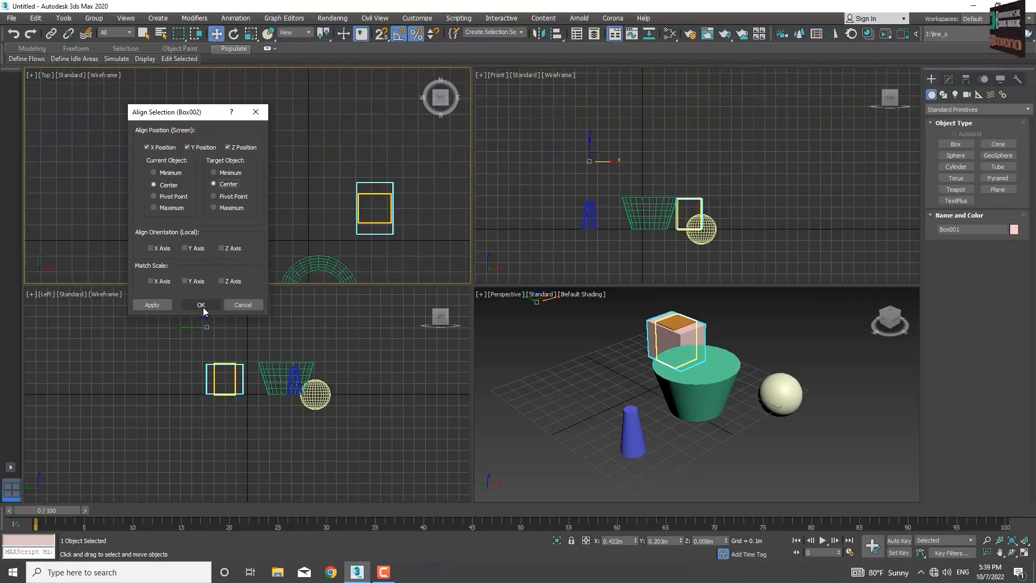
click(154, 303)
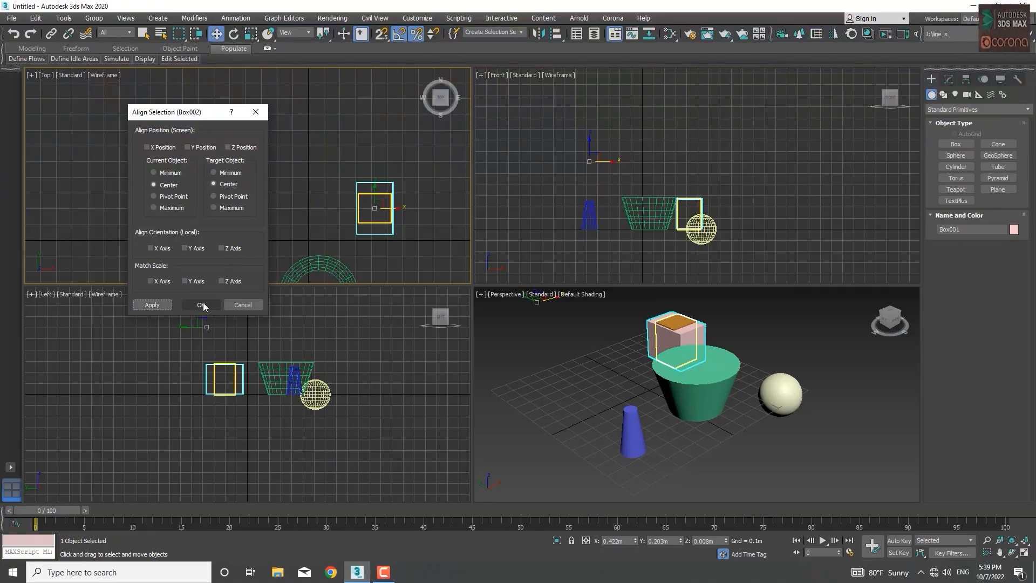
click(203, 303)
scroll(243, 372, up, 6)
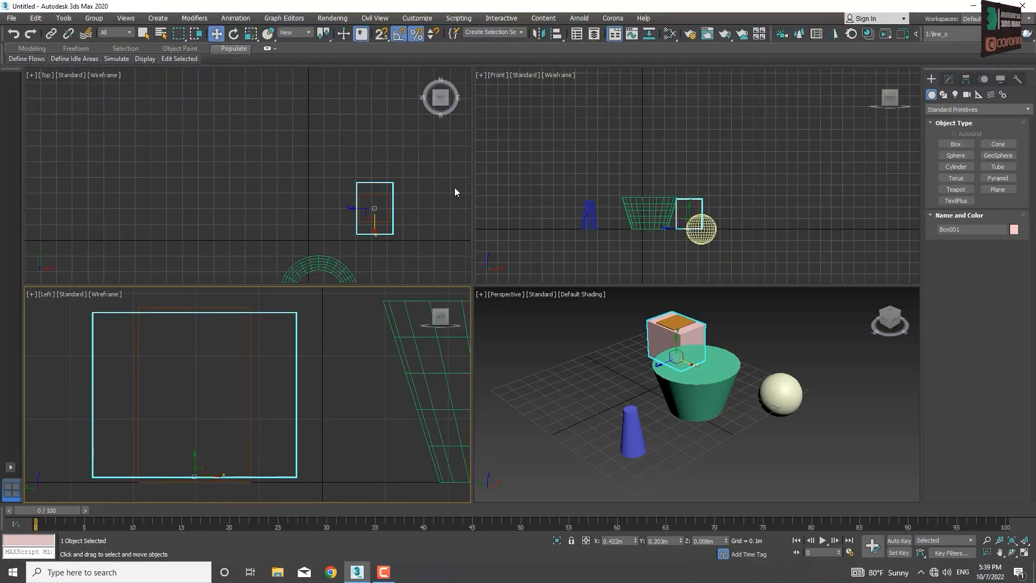
scroll(372, 207, up, 5)
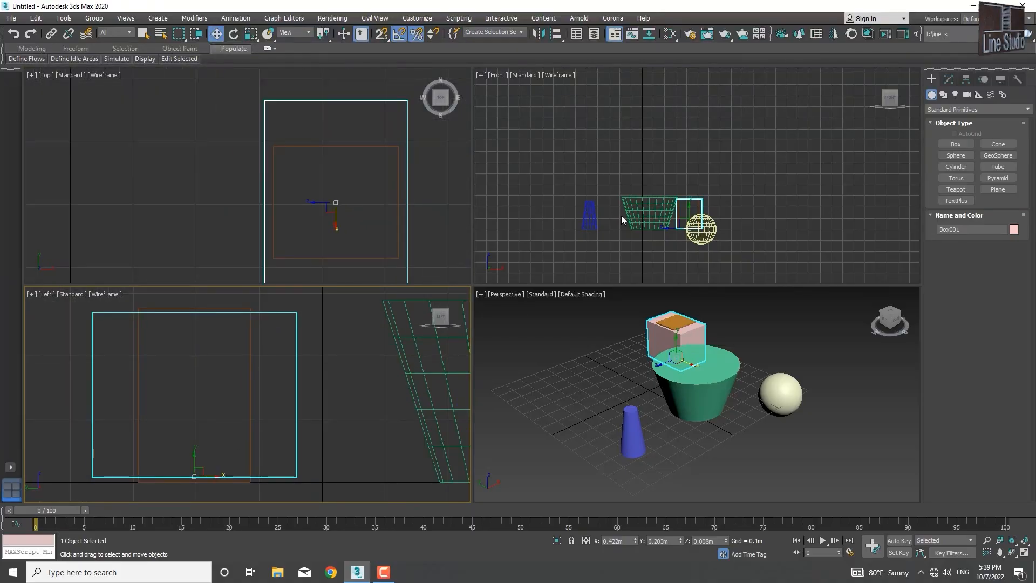
scroll(621, 215, up, 5)
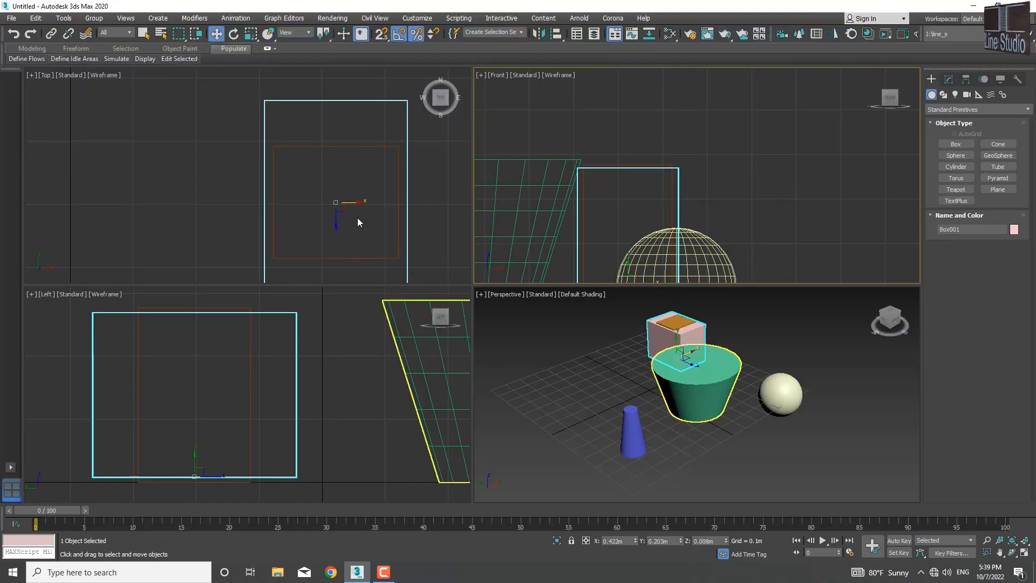
scroll(361, 194, down, 3)
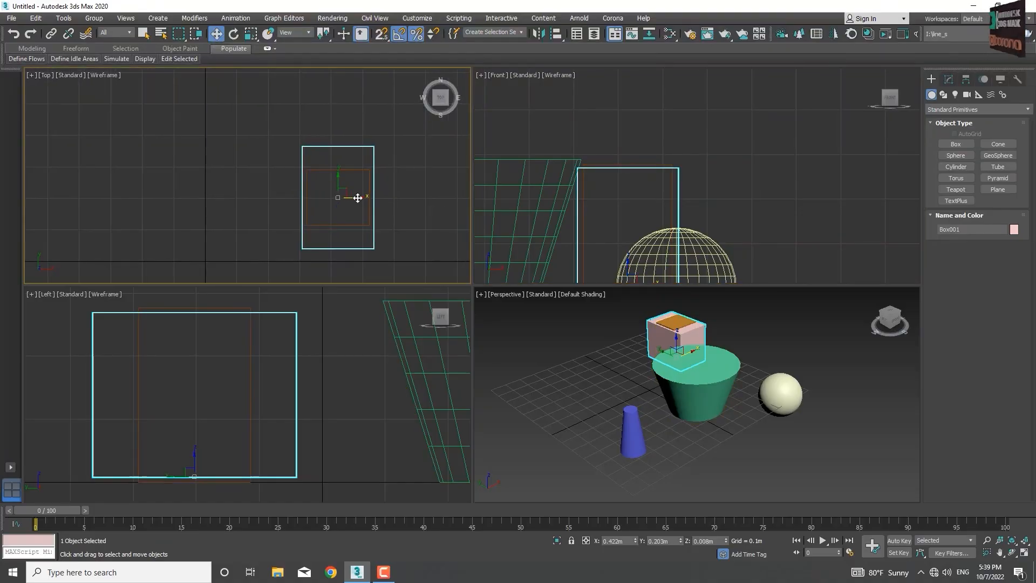
mouse_move(358, 197)
mouse_down()
mouse_move(304, 199)
mouse_move(406, 208)
mouse_move(322, 214)
mouse_move(354, 192)
mouse_move(344, 201)
mouse_move(359, 207)
mouse_up()
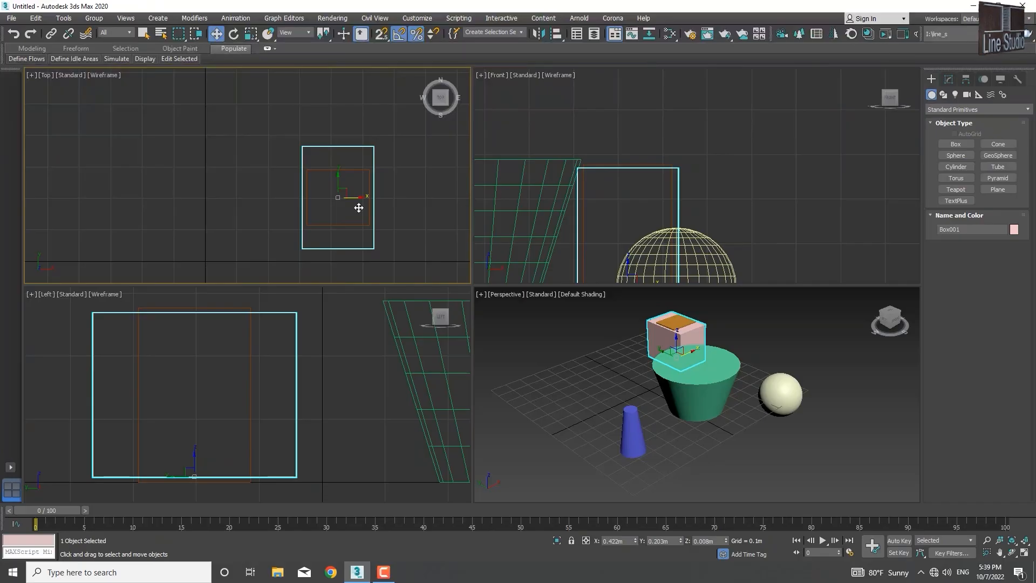
Step: Undo the center alignment of Box001 with Box002
key(ctrl+z)
scroll(355, 196, down, 6)
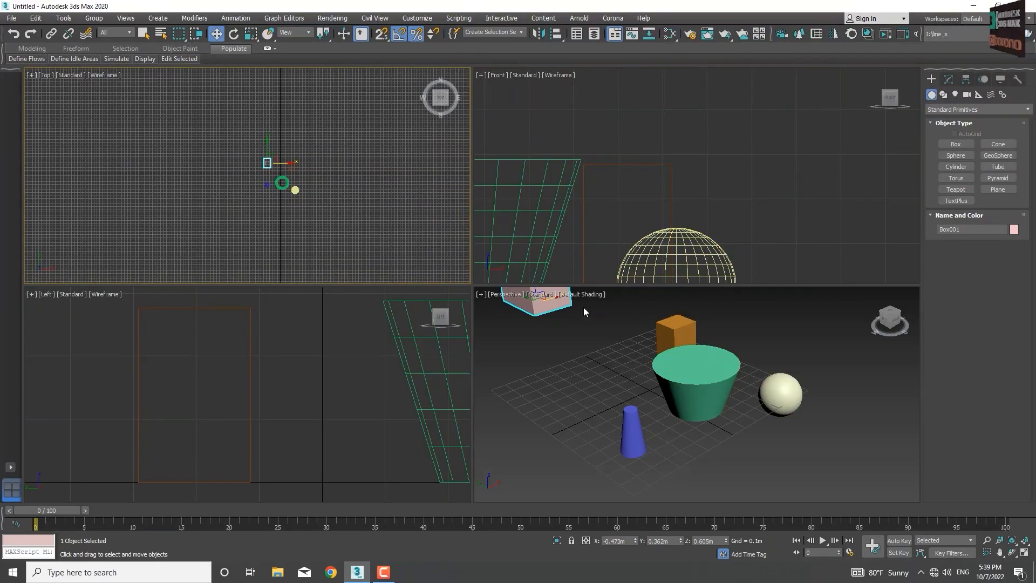
middle_drag(584, 312, 597, 373)
scroll(539, 377, down, 5)
middle_drag(459, 351, 351, 345)
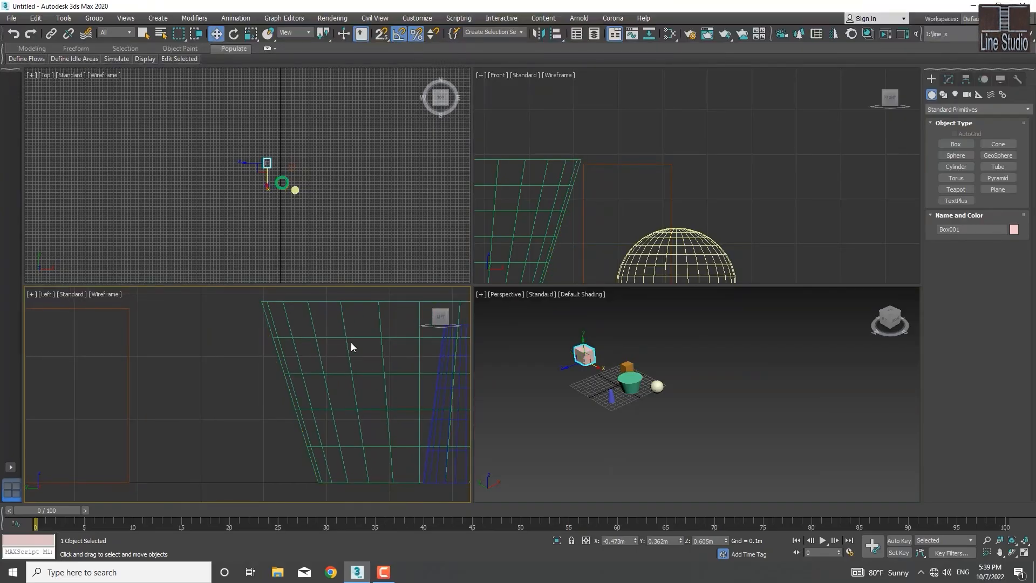